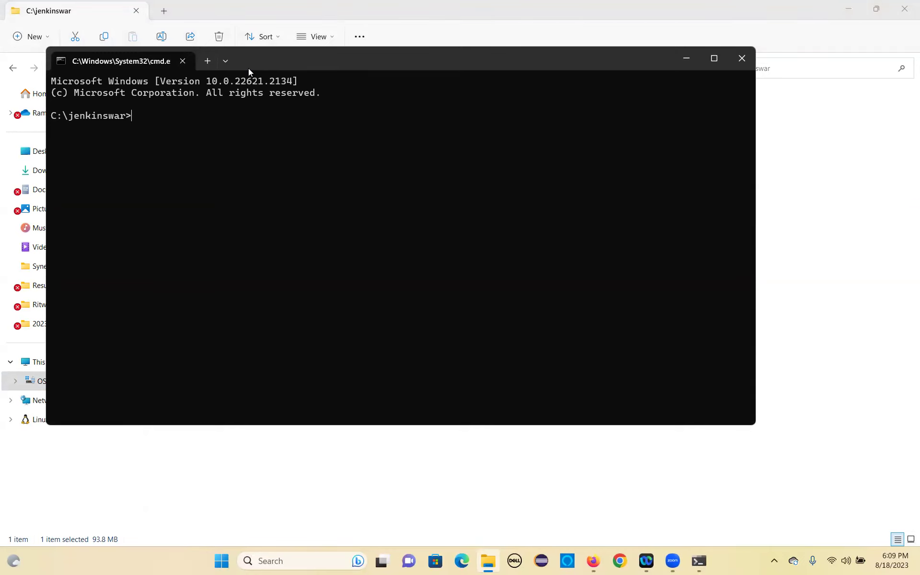
Enter the command java -jar jenkins.war at the C:\jenkinswar prompt without running it yet.
type("java -jar jenkins.war")
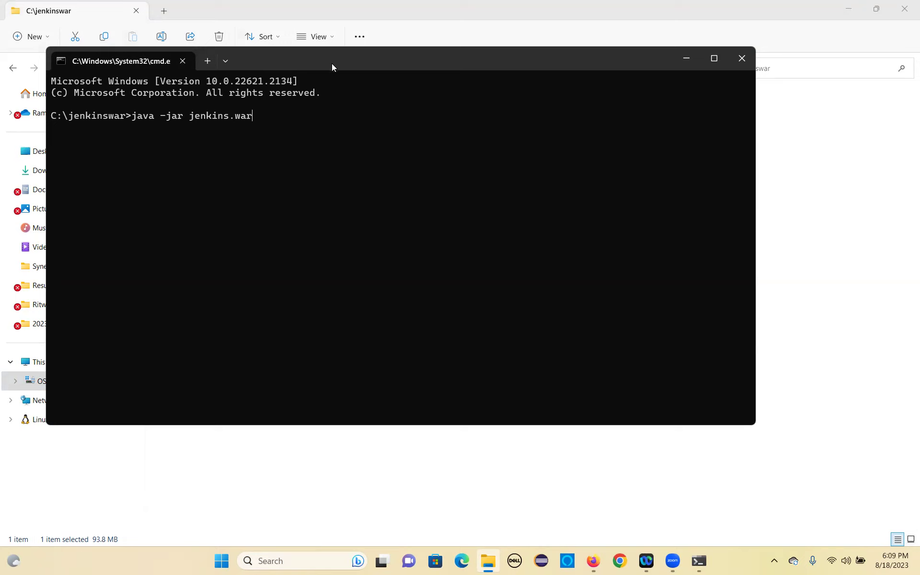
Run jenkins.war and copy the generated initial admin password from the startup log.
left_click_drag(345, 72, 503, 164)
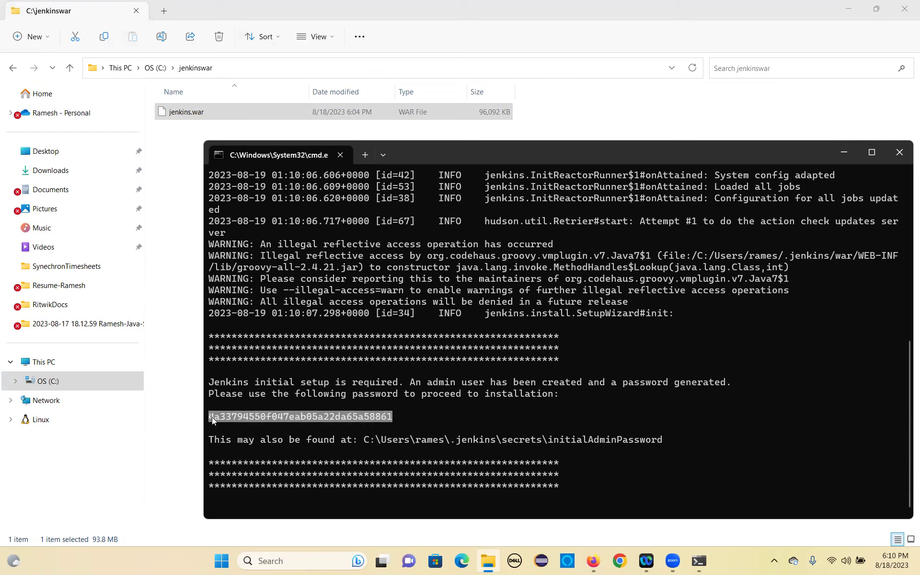
key("ctrl+c")
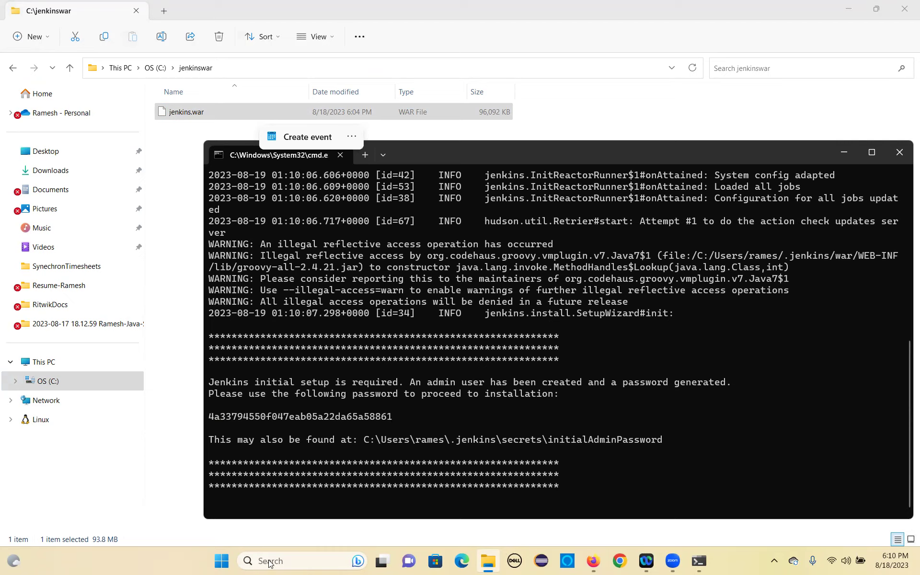
Paste the initial admin password into an empty Notepad++ tab, then return to File Explorer.
left_click(294, 561)
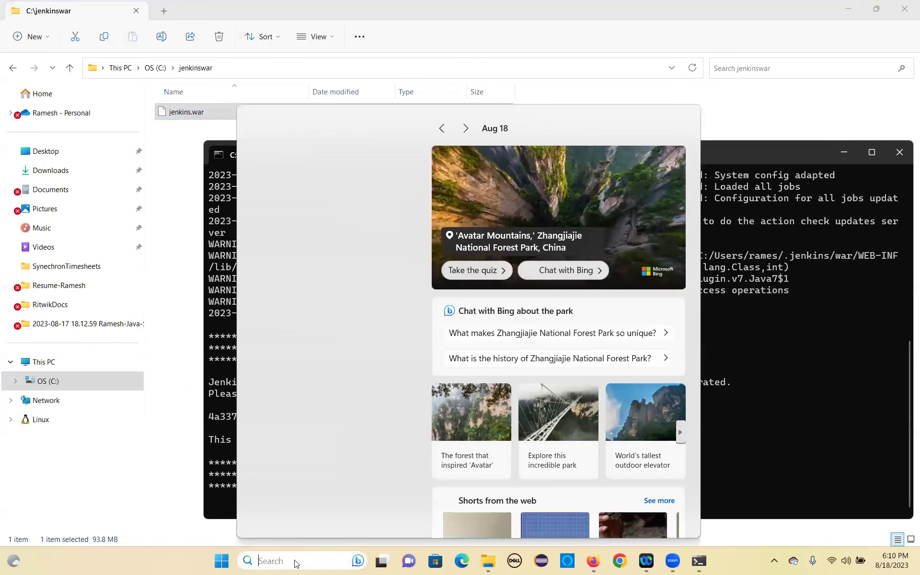
type("note")
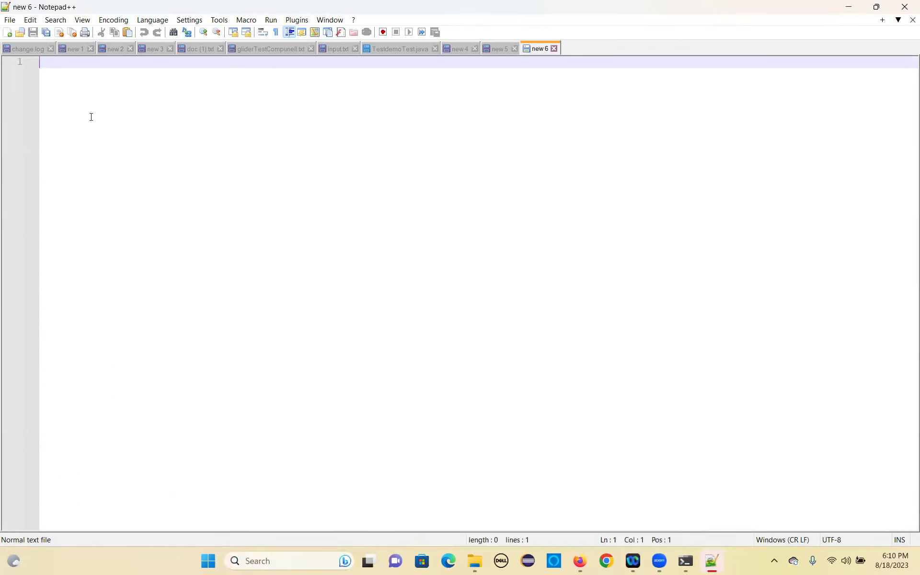
key("ctrl+v")
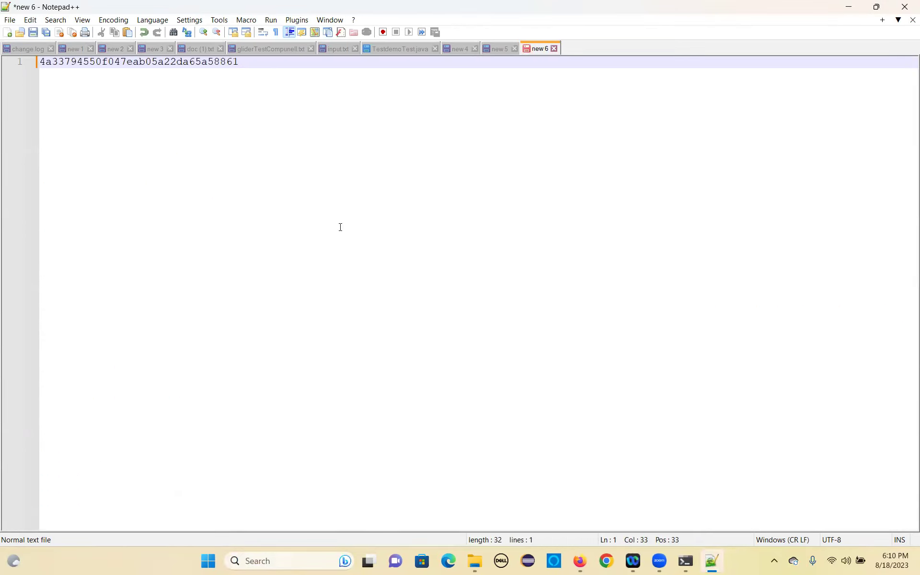
key("alt+Tab")
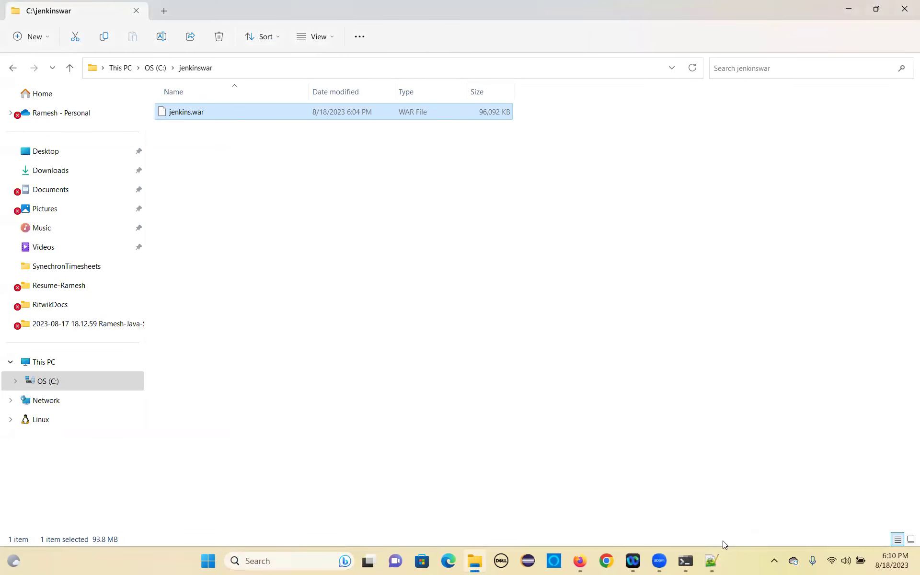
Highlight 'Jenkins is fully up and running' in the Command Prompt log, then launch Google Chrome.
left_click(683, 561)
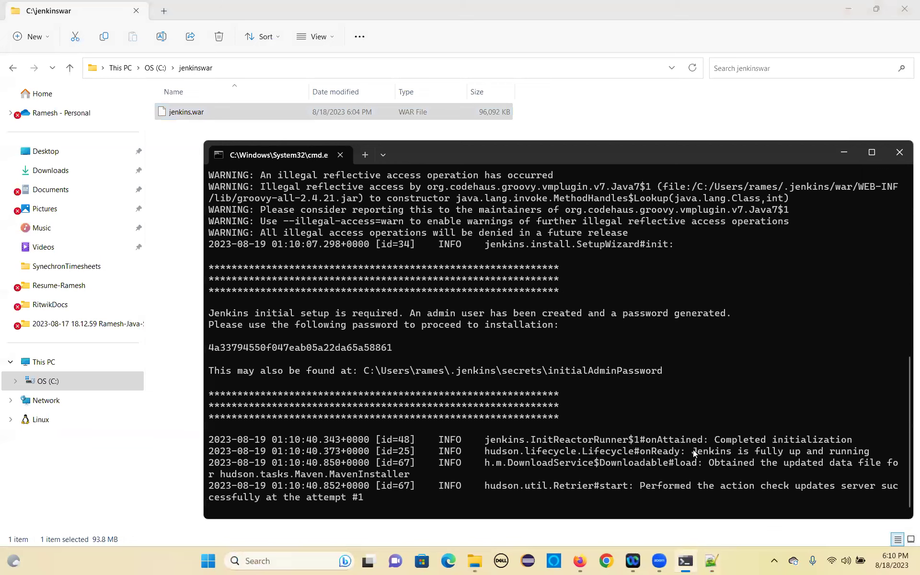
left_click_drag(693, 450, 738, 454)
left_click_drag(857, 453, 866, 454)
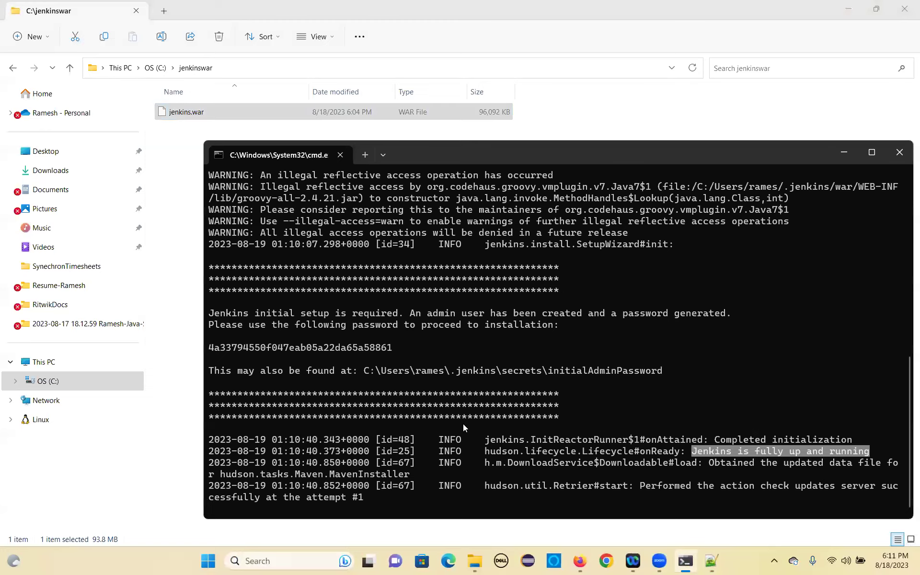
left_click(606, 560)
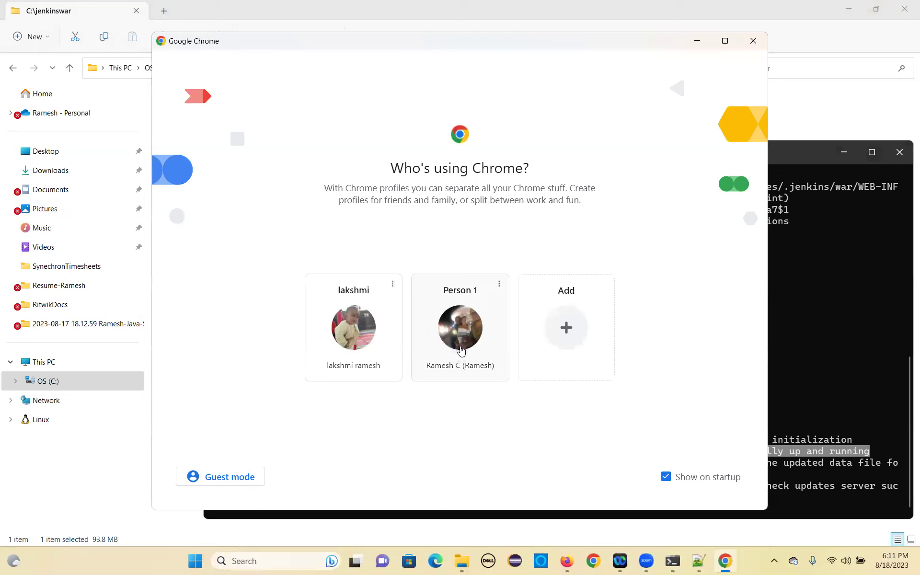
Load localhost:8080 in Chrome's Person 1 profile to reach the Unlock Jenkins page.
left_click(461, 350)
left_click(156, 34)
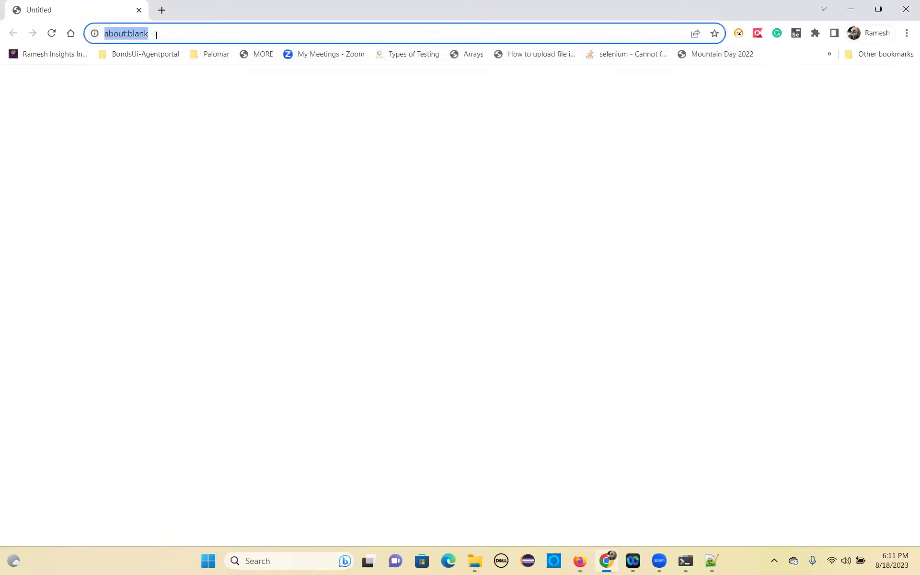
type("local")
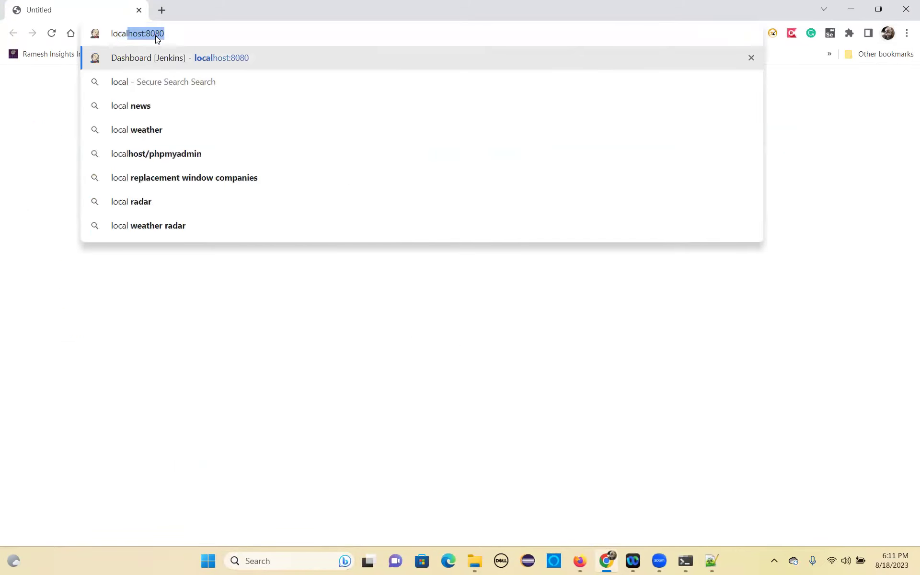
key("Right")
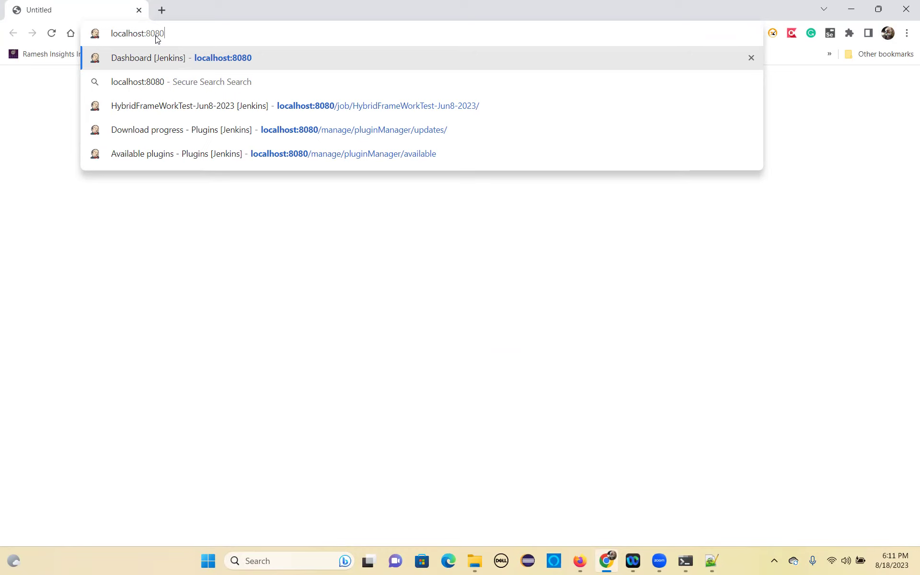
key("Return")
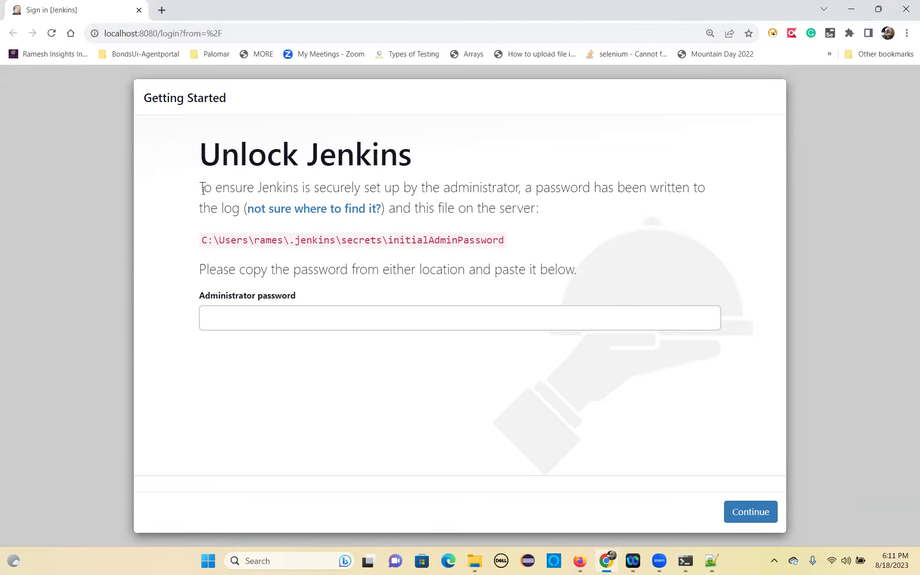
left_click(160, 10)
Open the RameshQaAutomationPlatform blog from bookmarks and browse its Hybrid Framework posts.
left_click(45, 54)
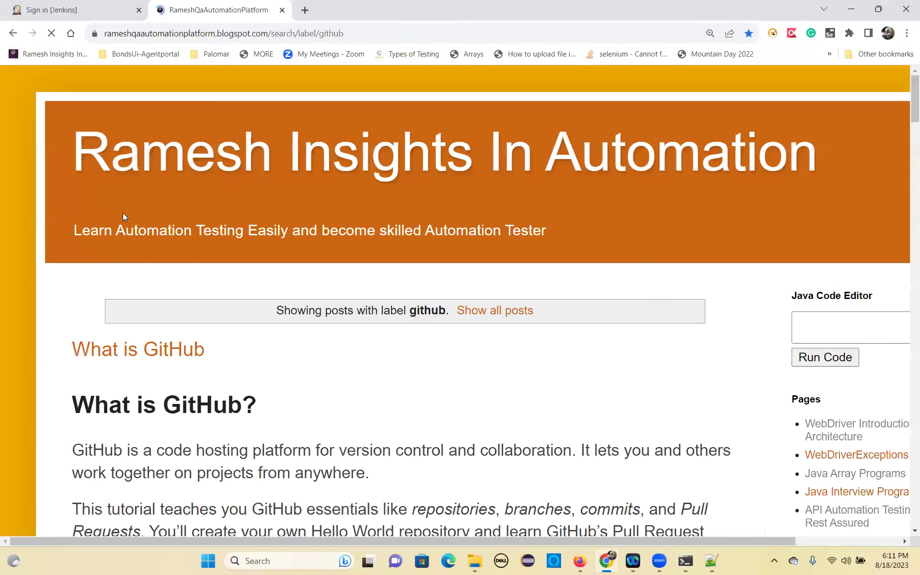
scroll(791, 399, "down", 20)
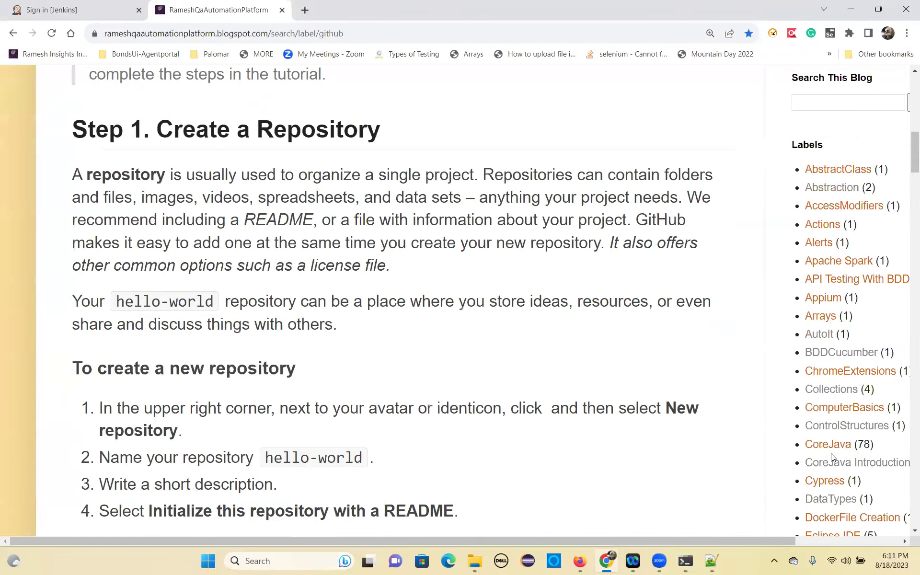
scroll(835, 448, "down", 3)
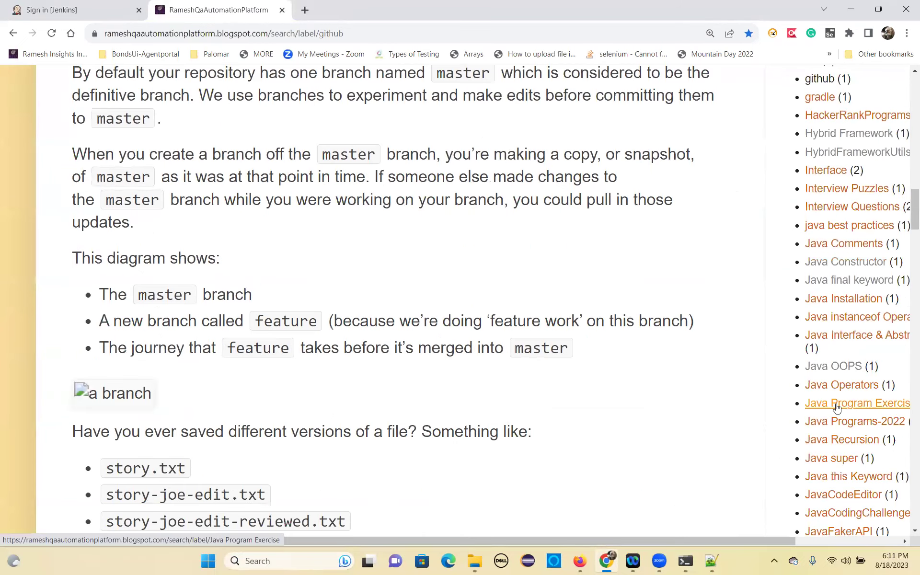
scroll(838, 467, "down", 3)
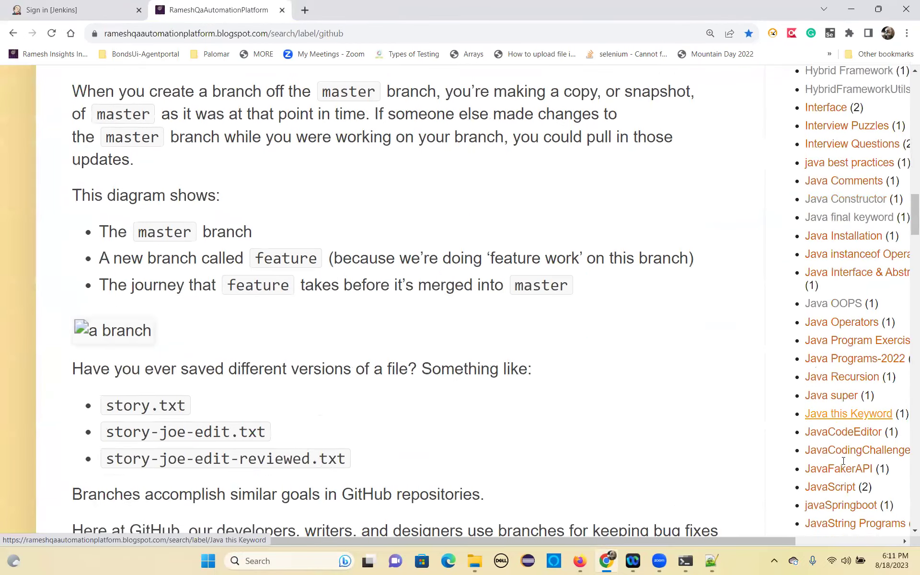
scroll(831, 407, "up", 4)
left_click(833, 193)
scroll(813, 329, "down", 15)
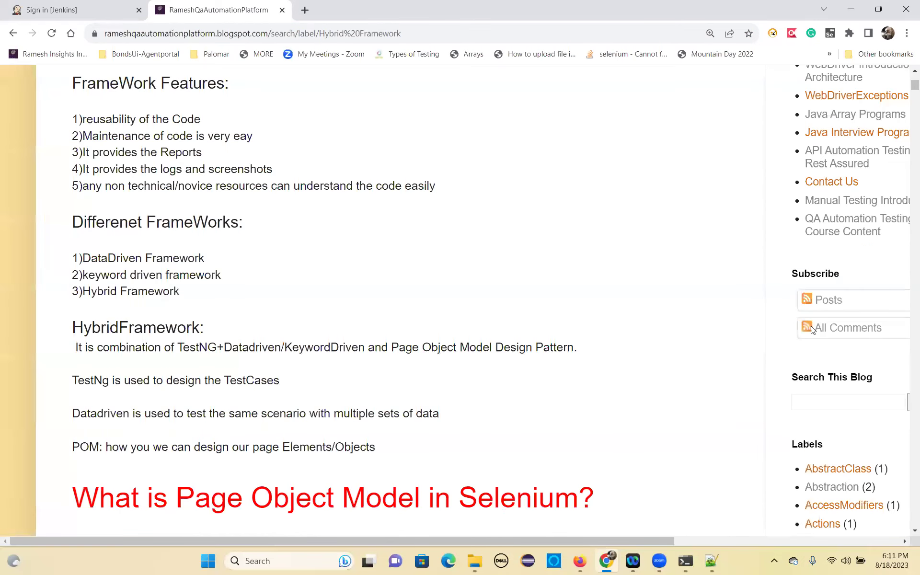
left_click_drag(914, 90, 834, 502)
Scroll back through the blog's Jenkins setup steps to the unlock step, then return to the Jenkins tab.
scroll(278, 370, "up", 20)
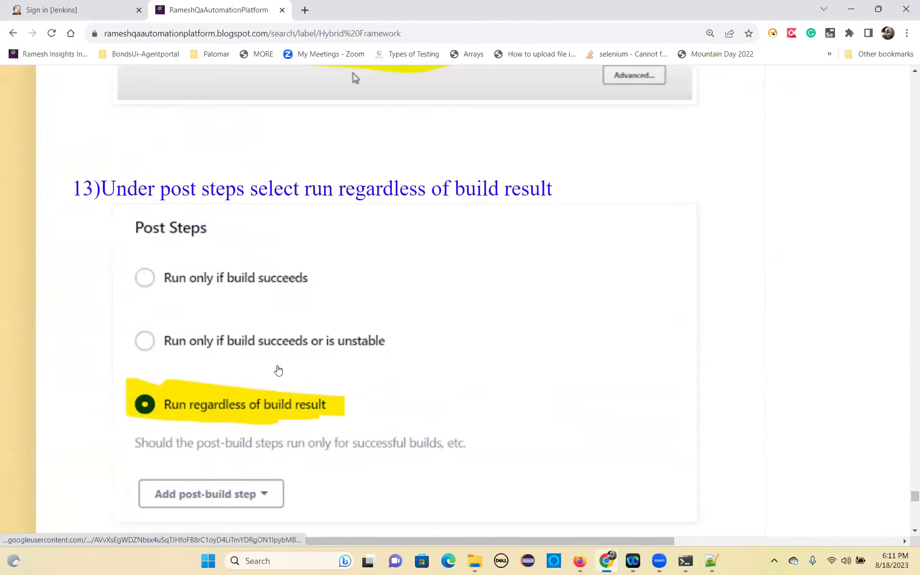
scroll(278, 369, "up", 20)
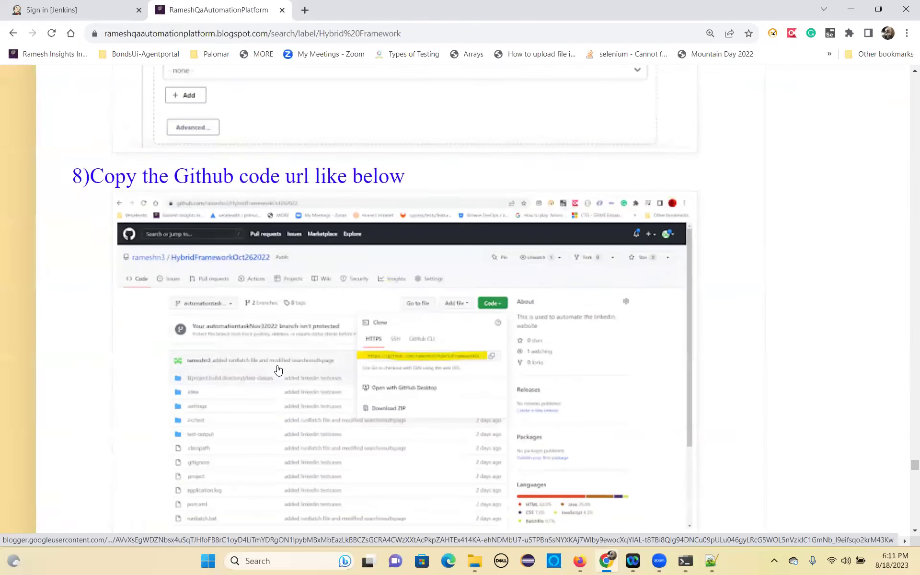
scroll(278, 370, "up", 20)
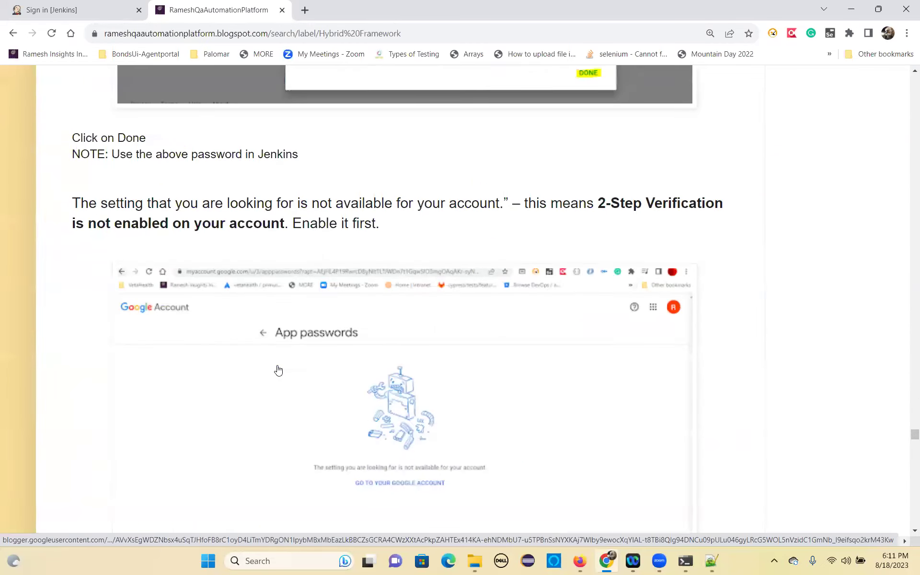
scroll(277, 370, "up", 20)
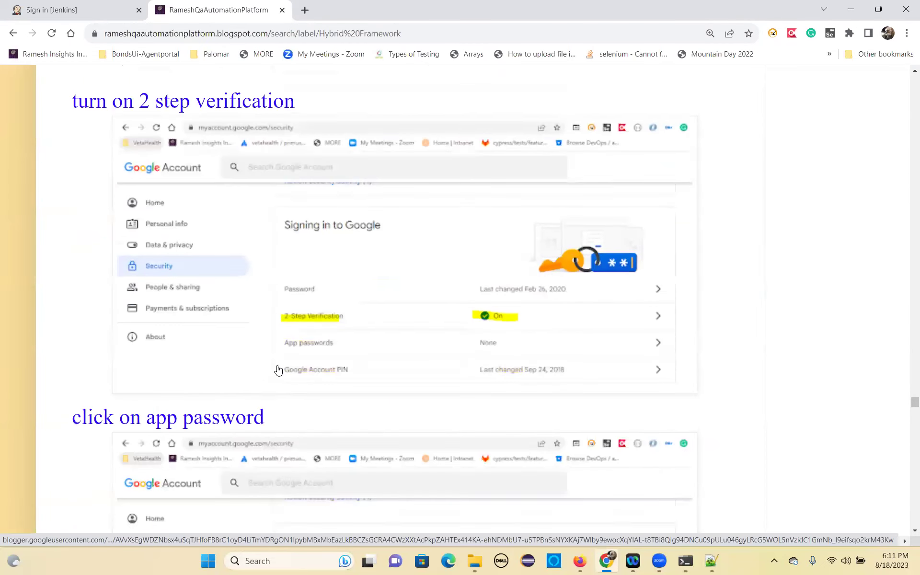
scroll(278, 369, "up", 20)
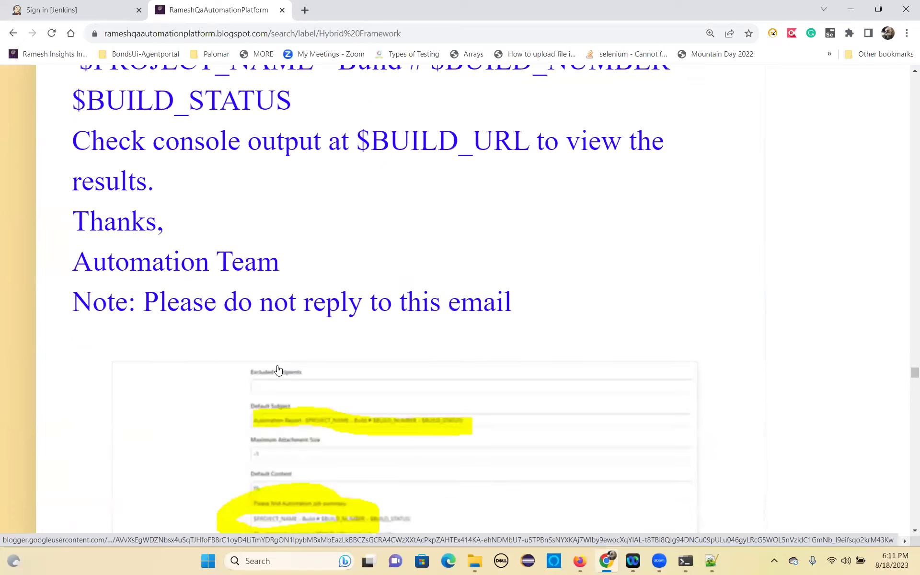
scroll(278, 370, "up", 20)
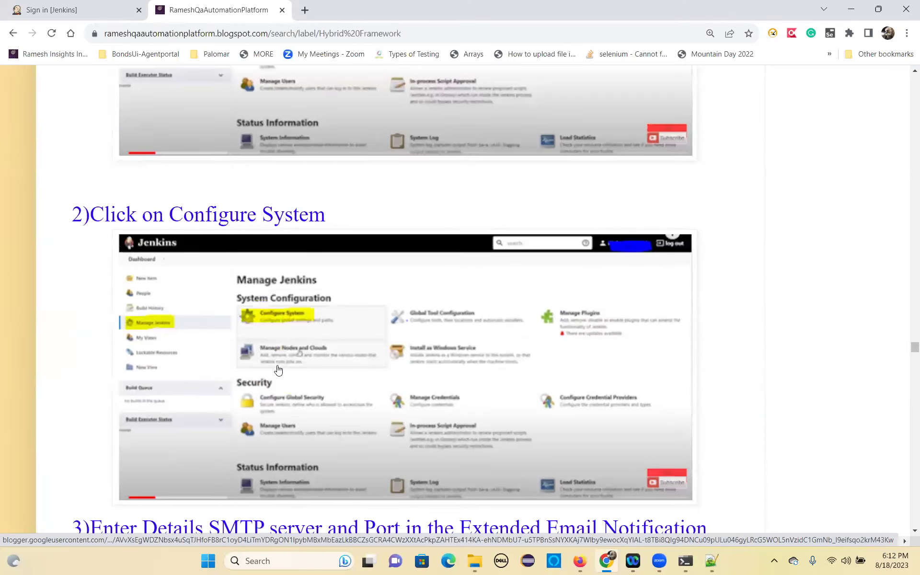
scroll(277, 369, "up", 8)
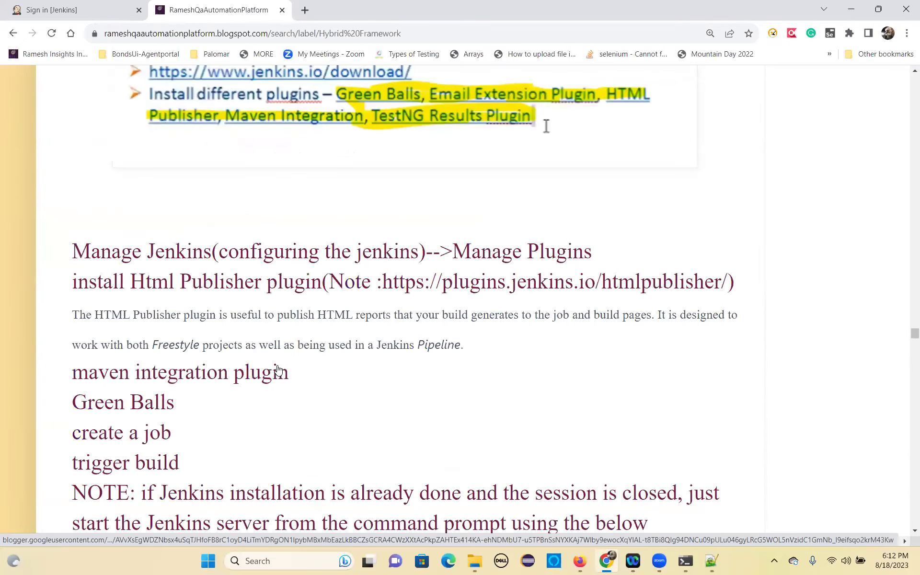
scroll(278, 369, "up", 20)
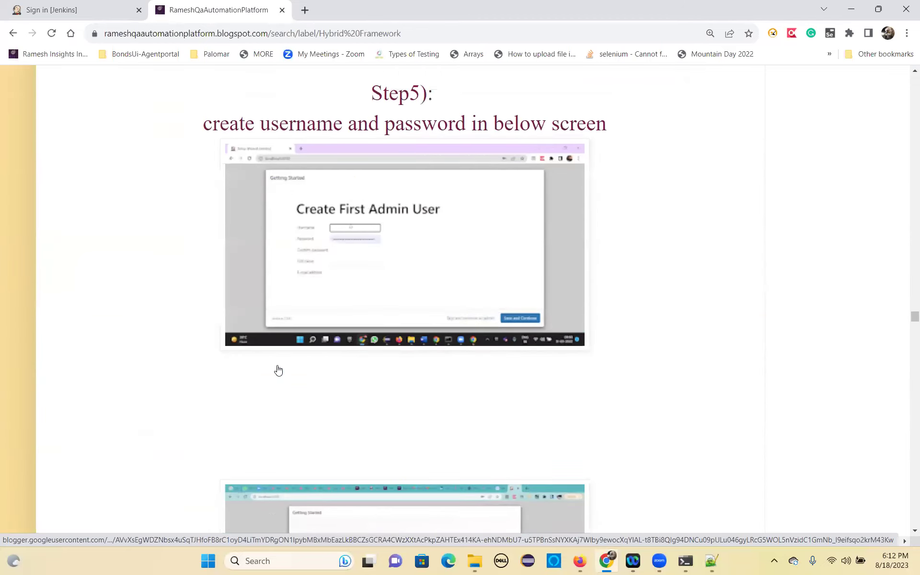
scroll(278, 370, "up", 12)
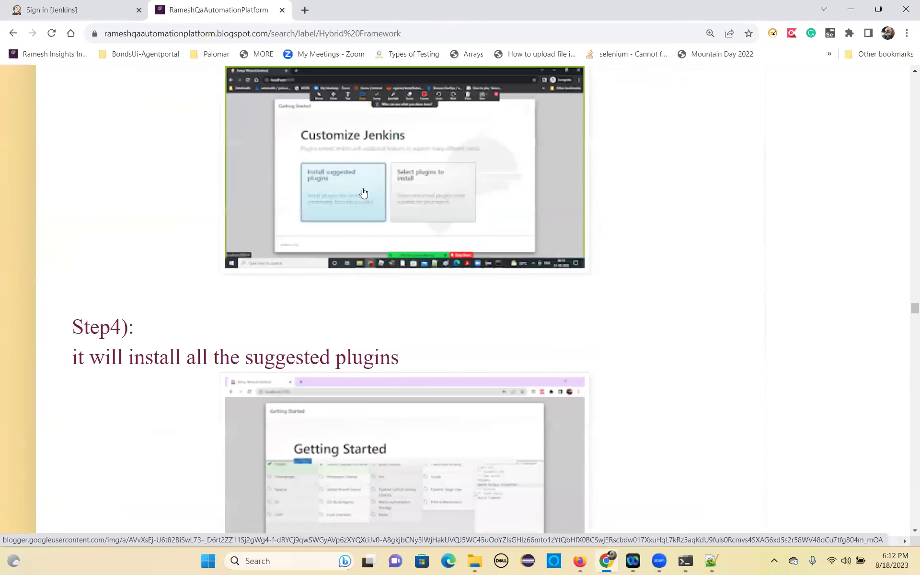
scroll(363, 191, "up", 11)
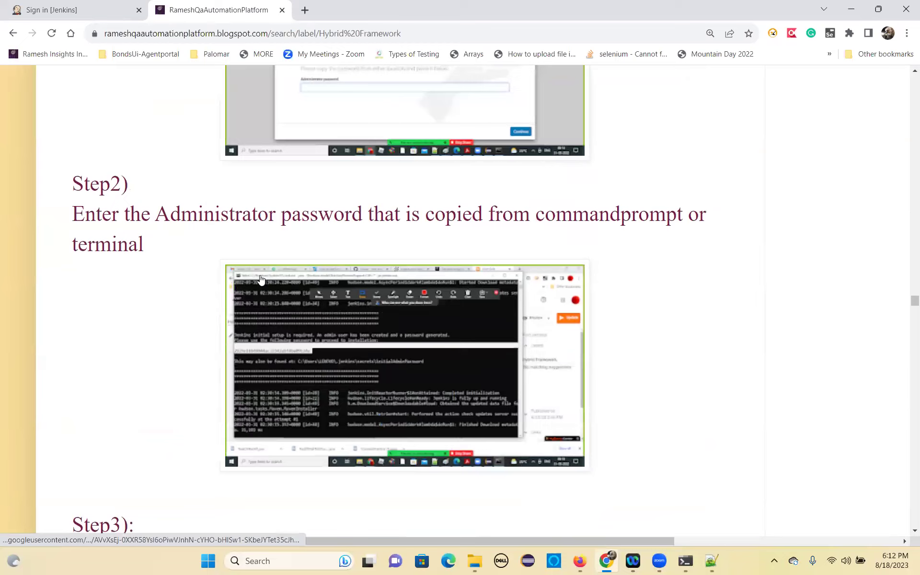
scroll(260, 279, "up", 4)
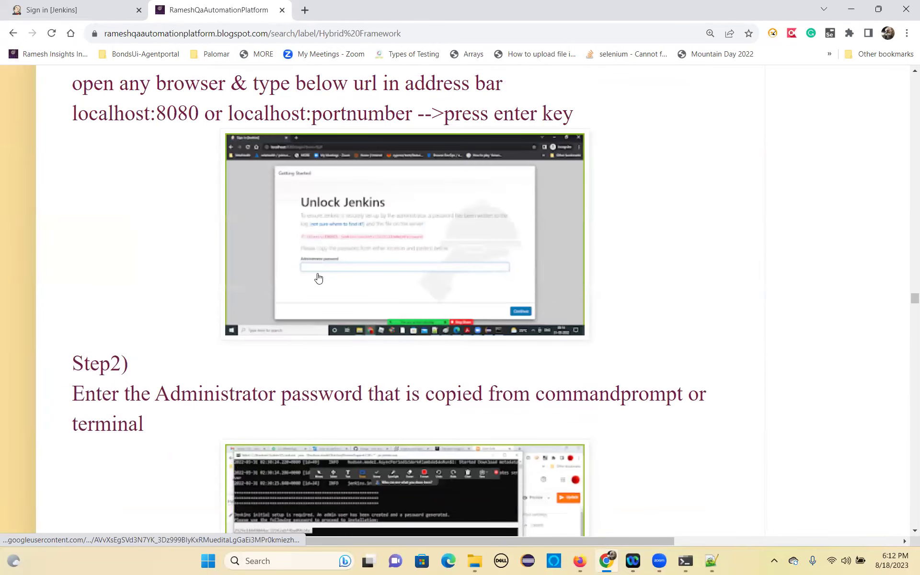
scroll(318, 278, "down", 3)
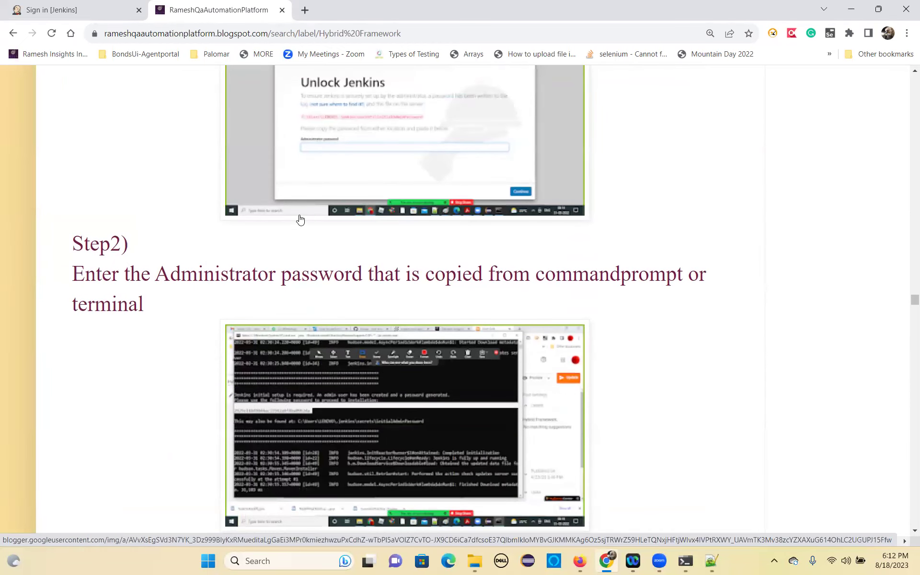
left_click(80, 11)
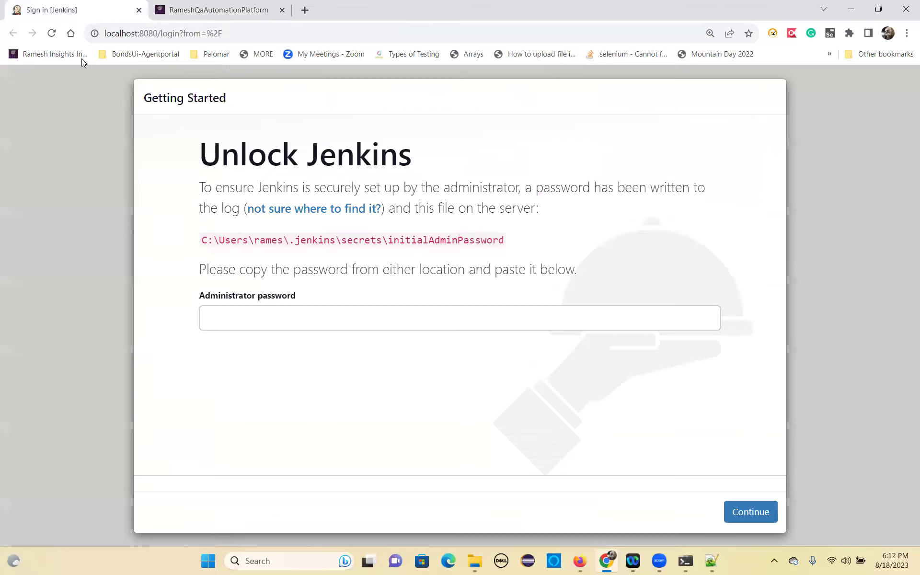
Copy the initial password from Notepad++ into the Administrator password field and continue.
left_click(203, 320)
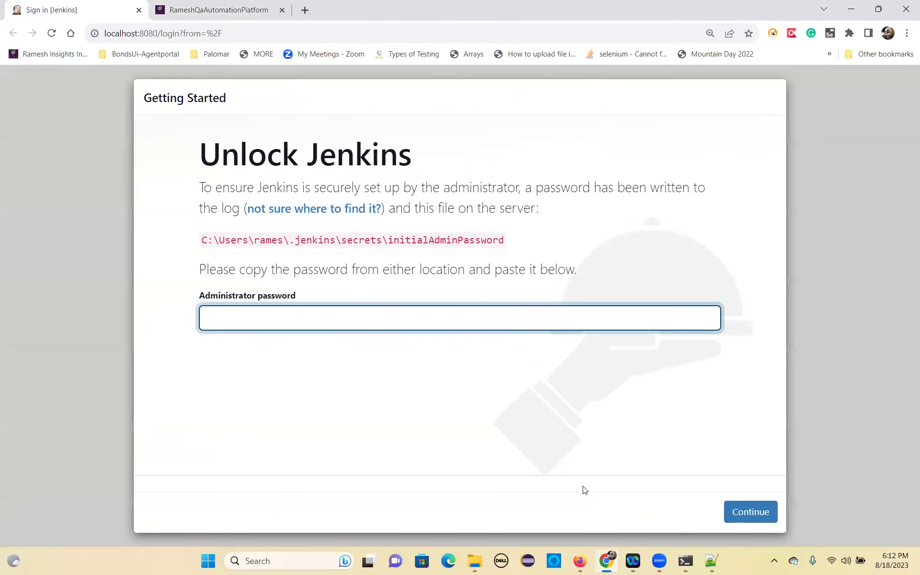
left_click(711, 561)
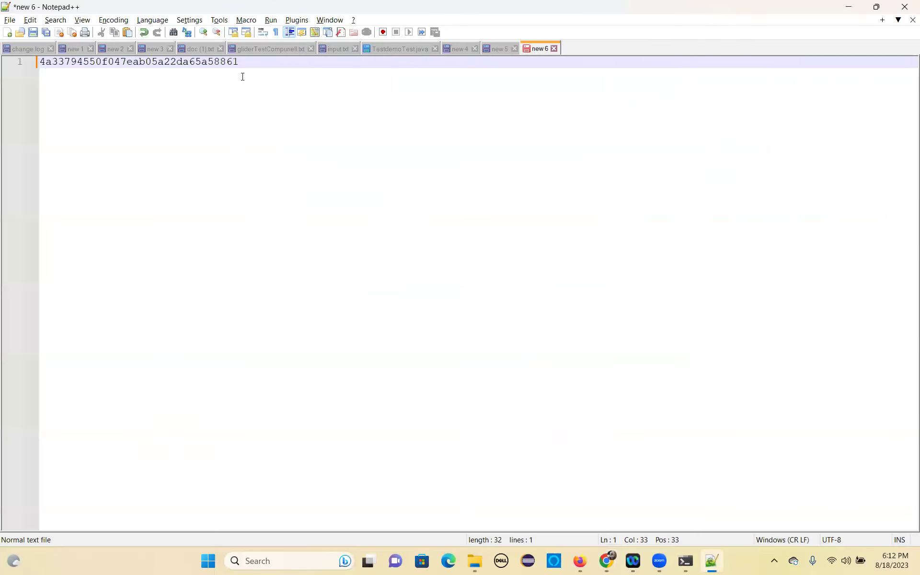
left_click_drag(240, 64, 41, 67)
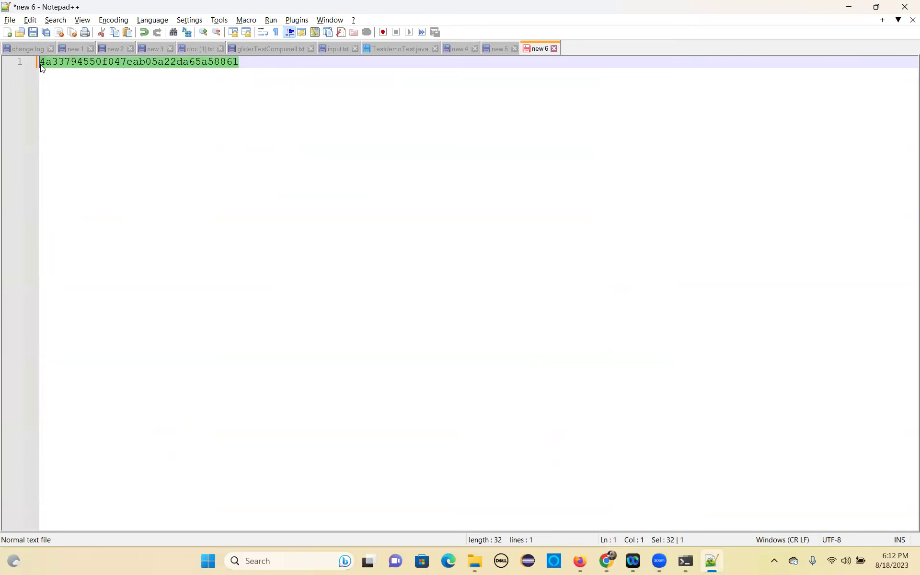
key("ctrl+c")
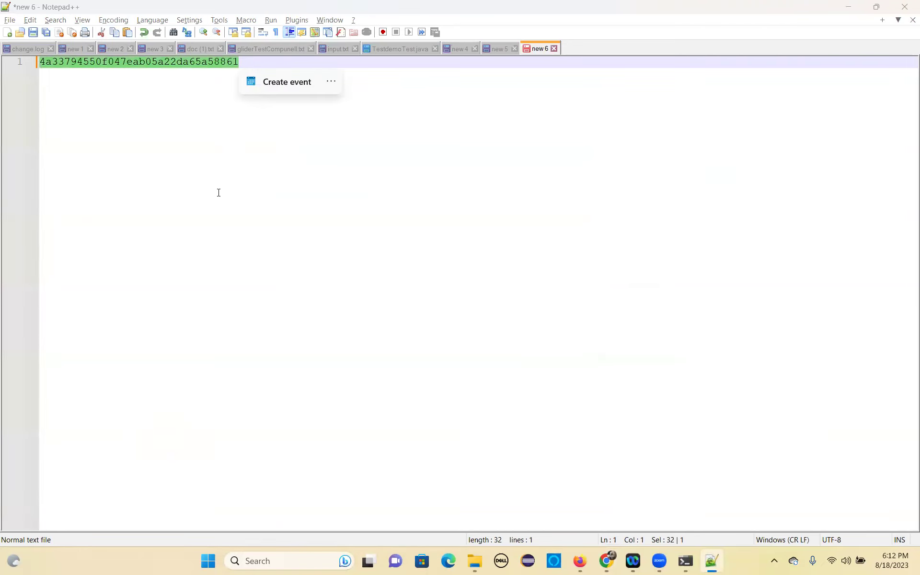
key("alt+Tab")
key("ctrl+v")
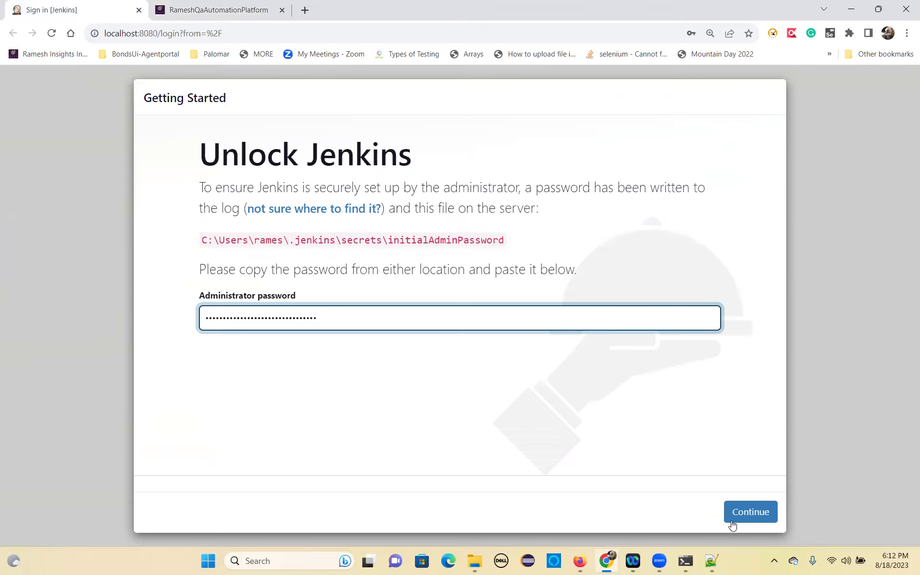
left_click(769, 524)
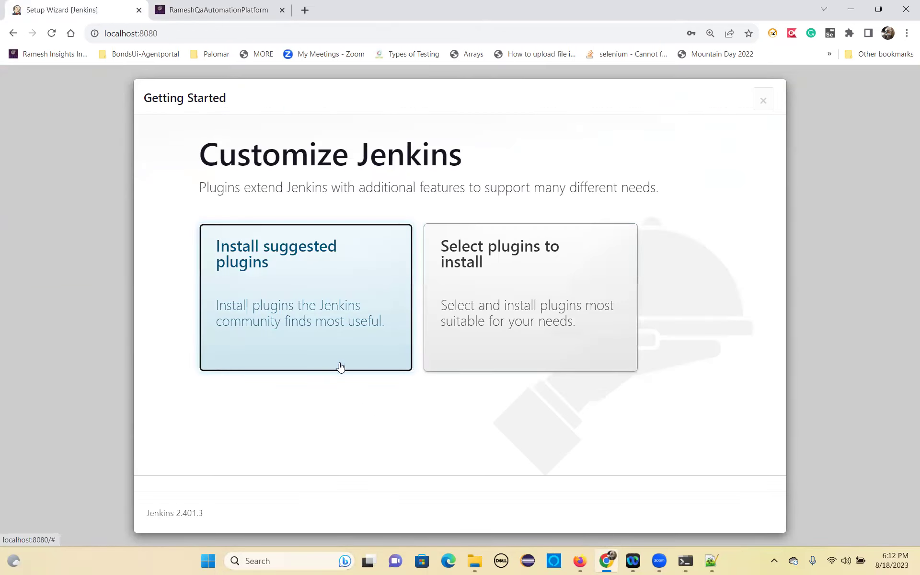
Choose 'Install suggested plugins' and let the installation complete.
left_click(301, 307)
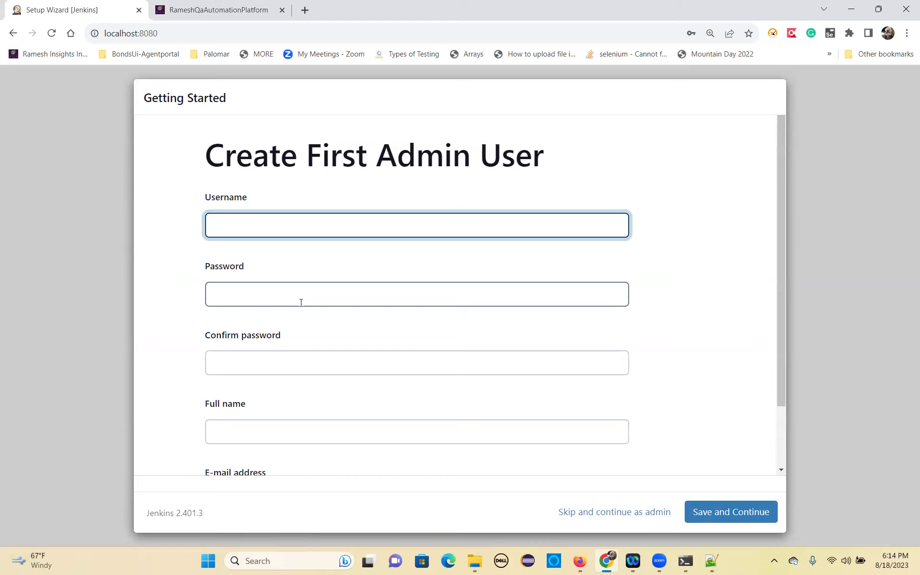
Enter the admin's username, password, password confirmation, full name and e-mail address, then save and continue.
type("rameshn3")
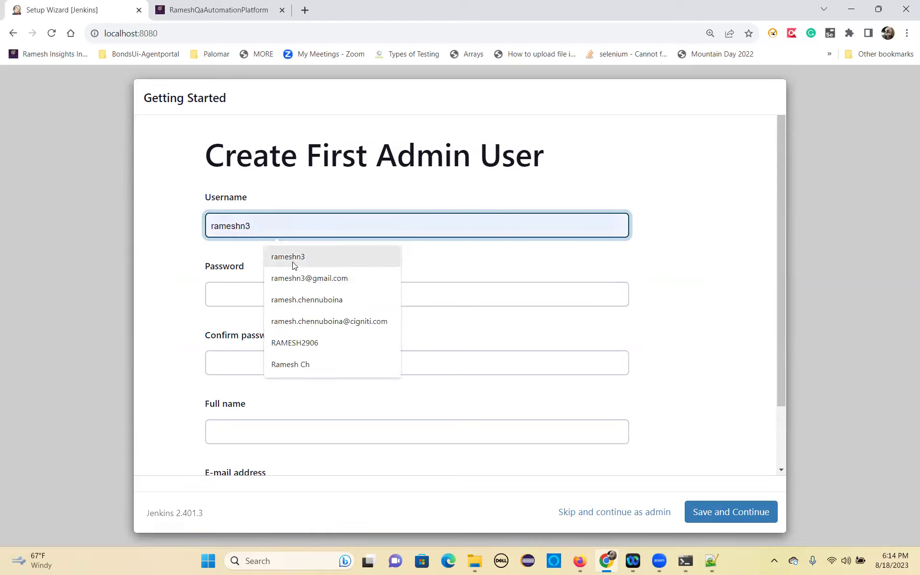
left_click(291, 261)
left_click(238, 297)
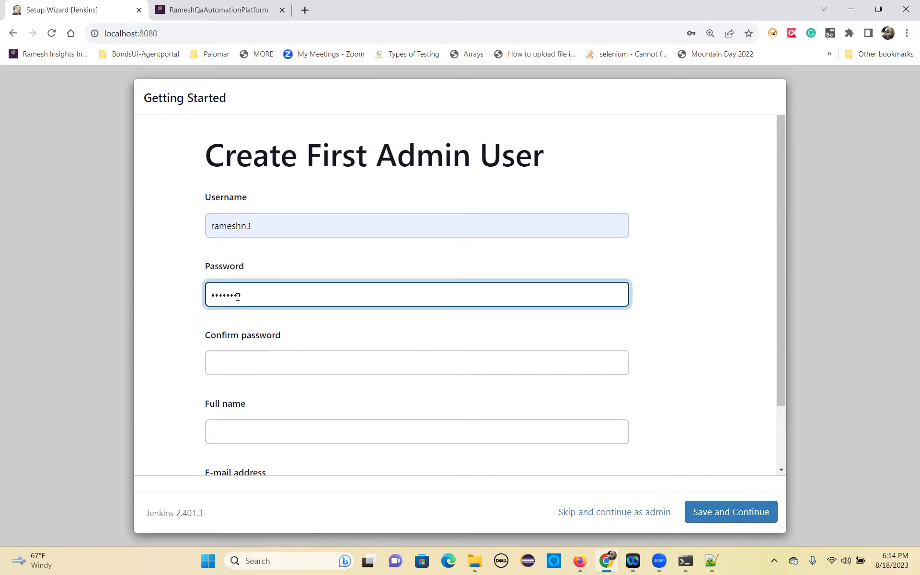
left_click(245, 367)
type("•")
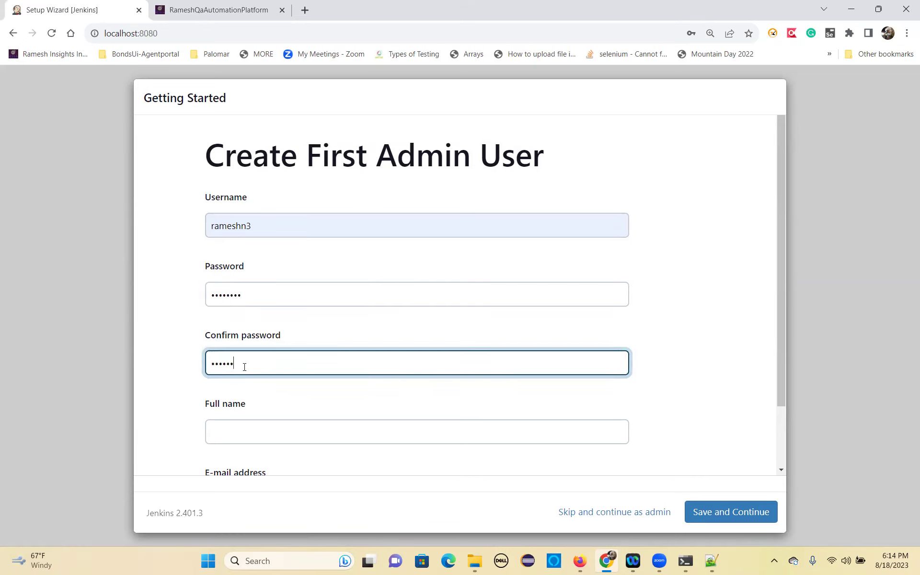
left_click(244, 433)
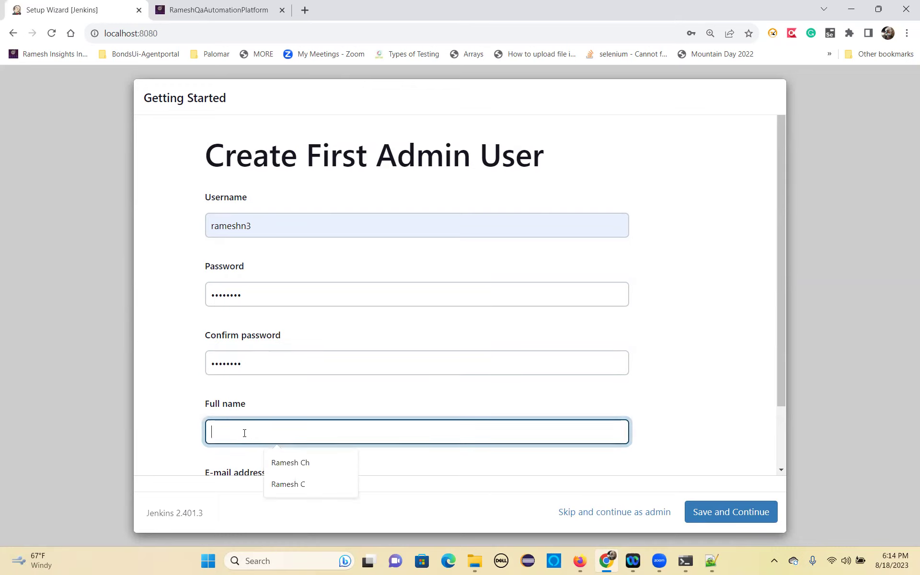
left_click(290, 463)
scroll(288, 435, "down", 2)
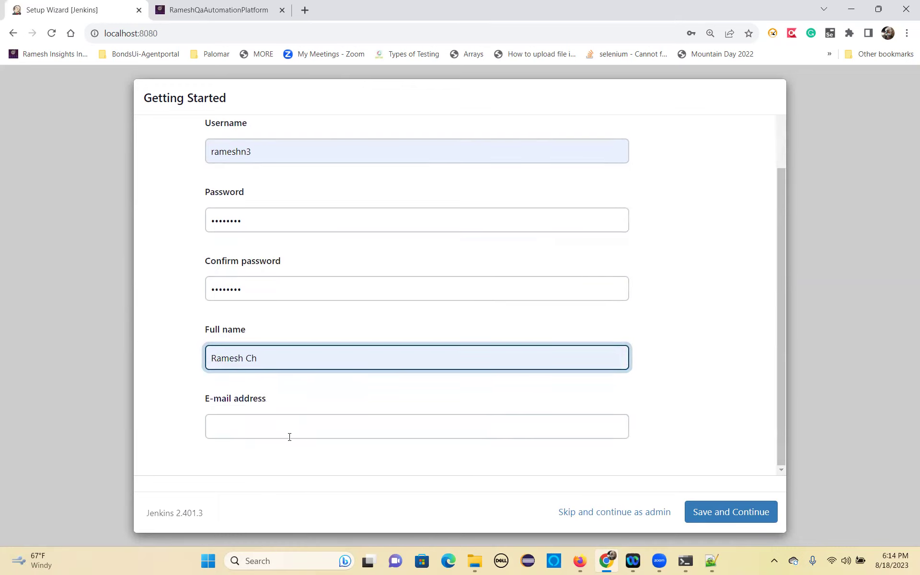
left_click(249, 427)
left_click(308, 309)
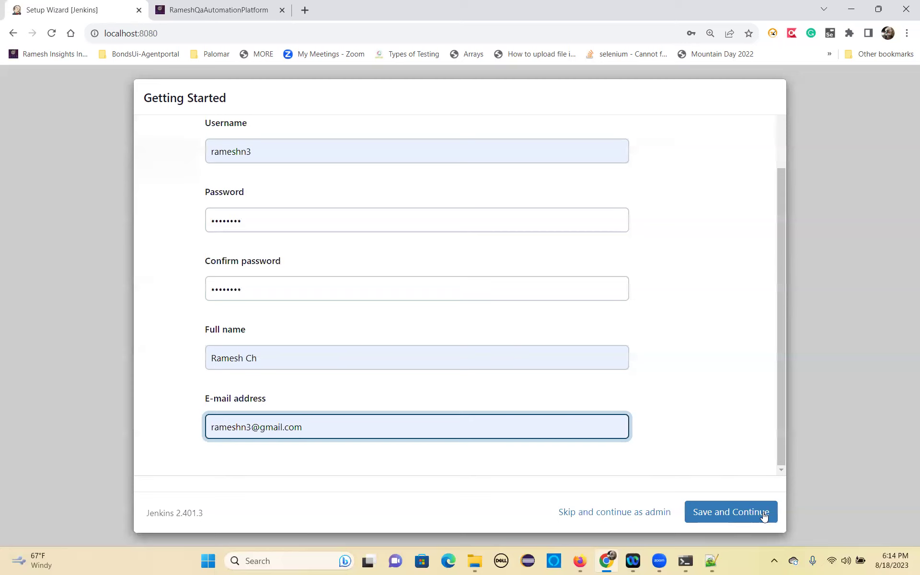
left_click(725, 513)
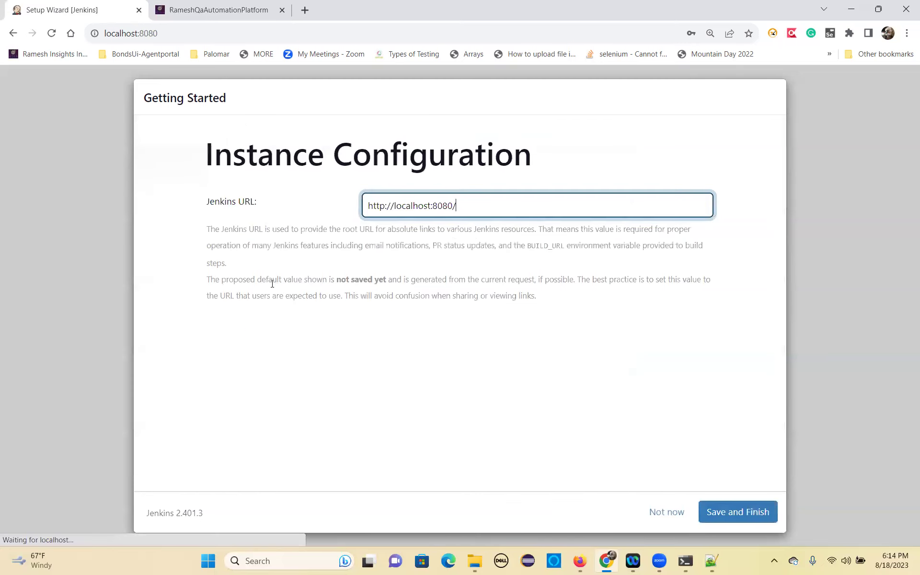
left_click(711, 507)
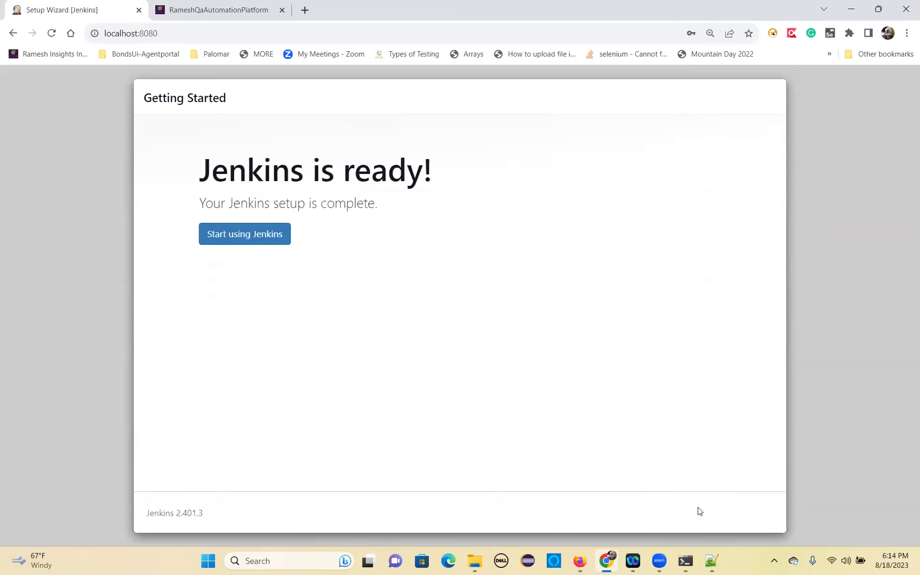
left_click(223, 242)
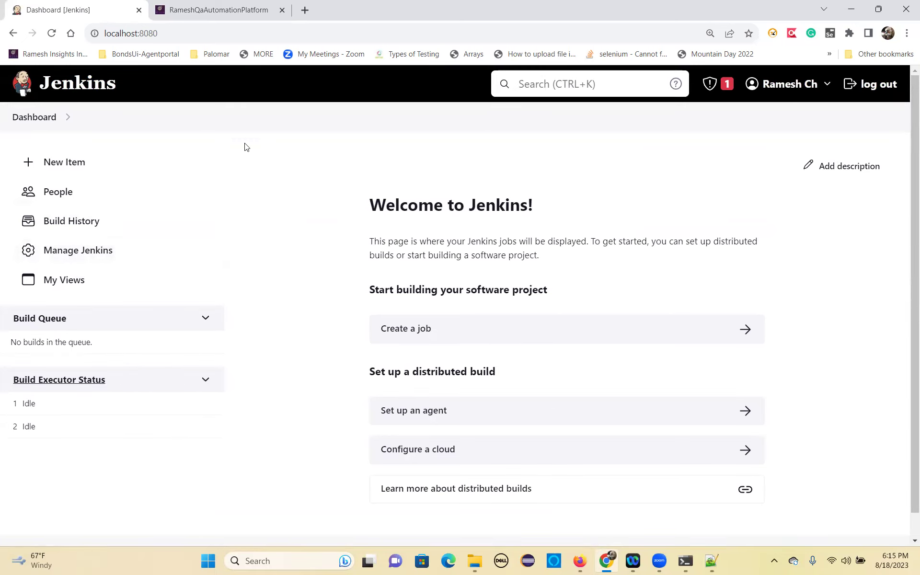
left_click(76, 257)
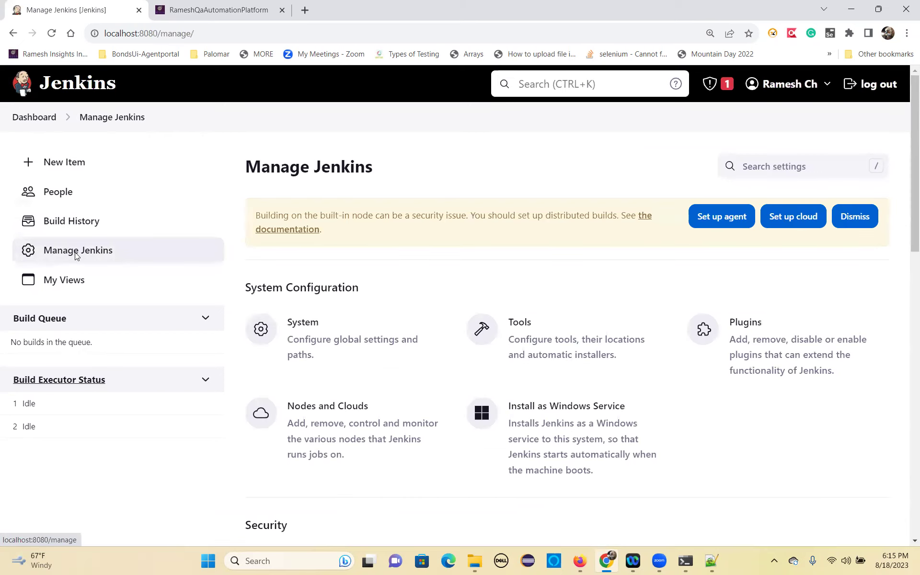
scroll(435, 363, "down", 1)
scroll(435, 363, "down", 2)
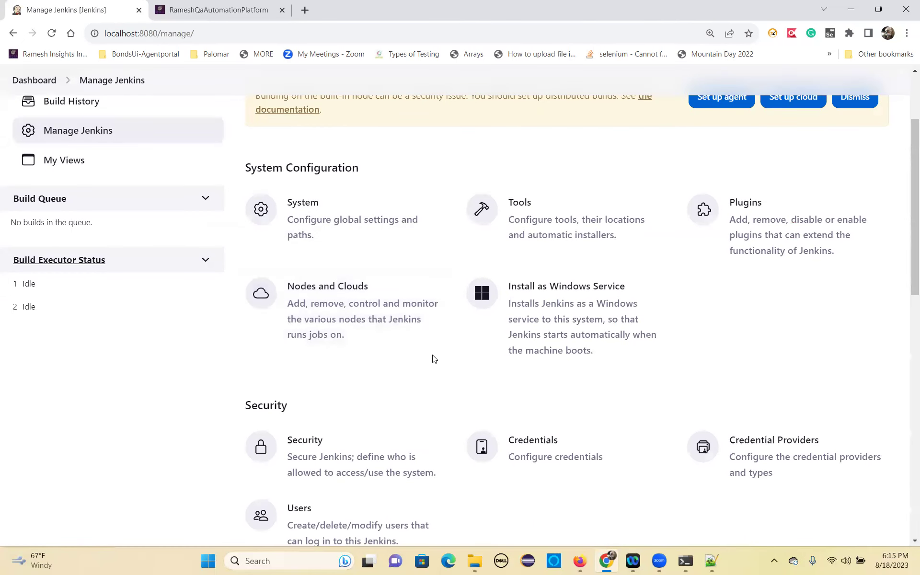
scroll(432, 359, "up", 1)
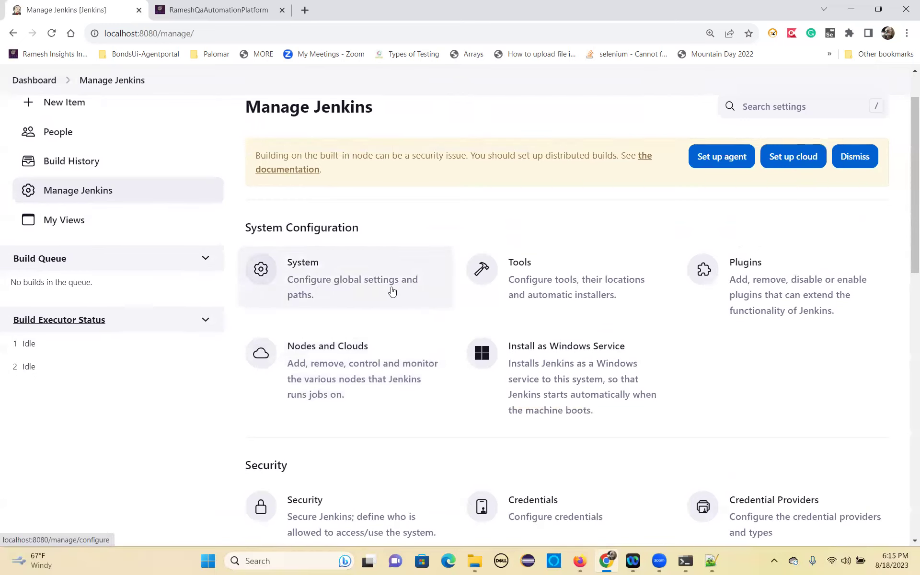
Open the System configuration and scroll past the Jenkins URL to Global properties.
left_click(300, 266)
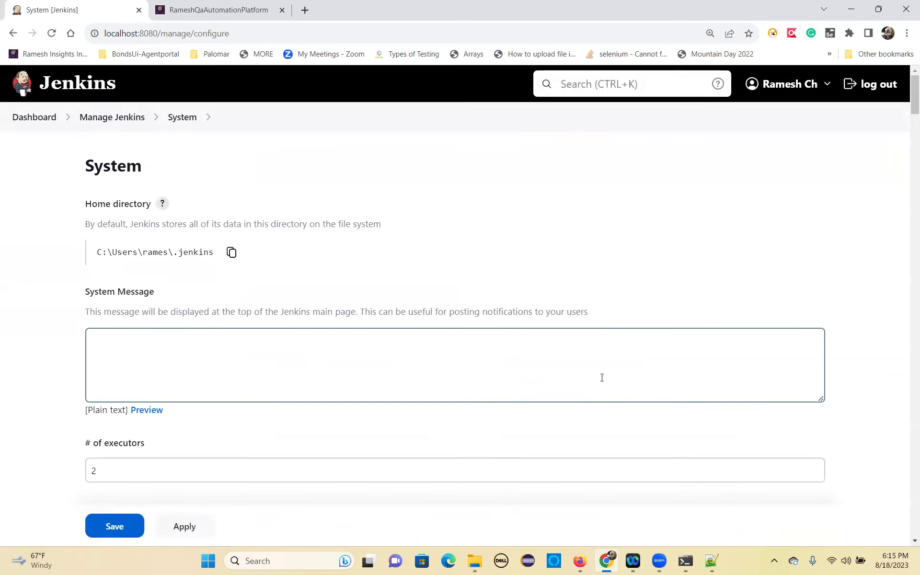
scroll(253, 431, "down", 9)
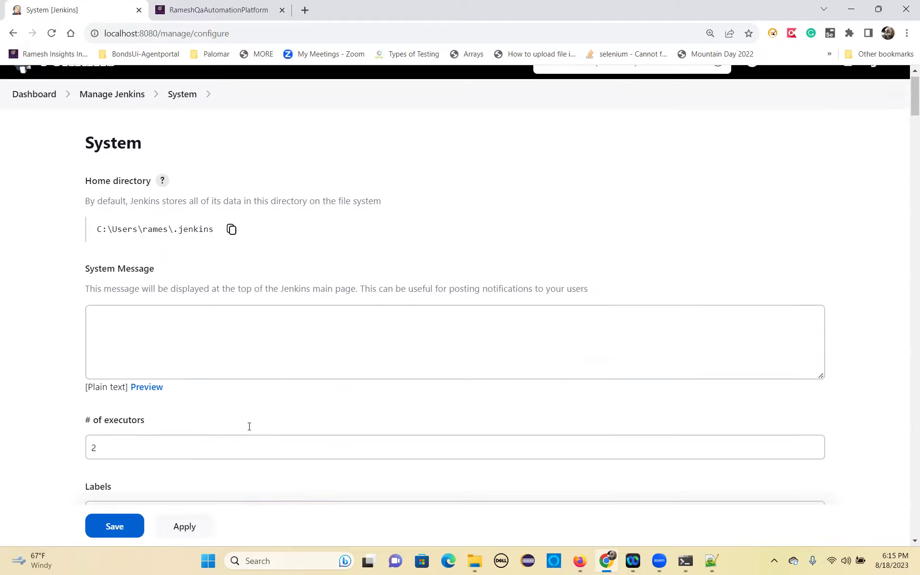
scroll(250, 426, "down", 5)
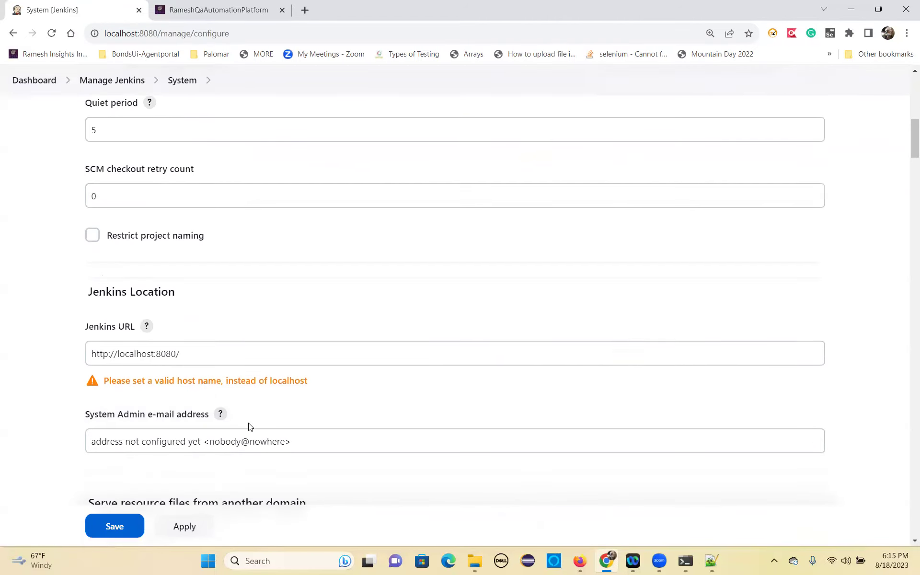
left_click_drag(192, 238, 86, 224)
scroll(206, 373, "down", 5)
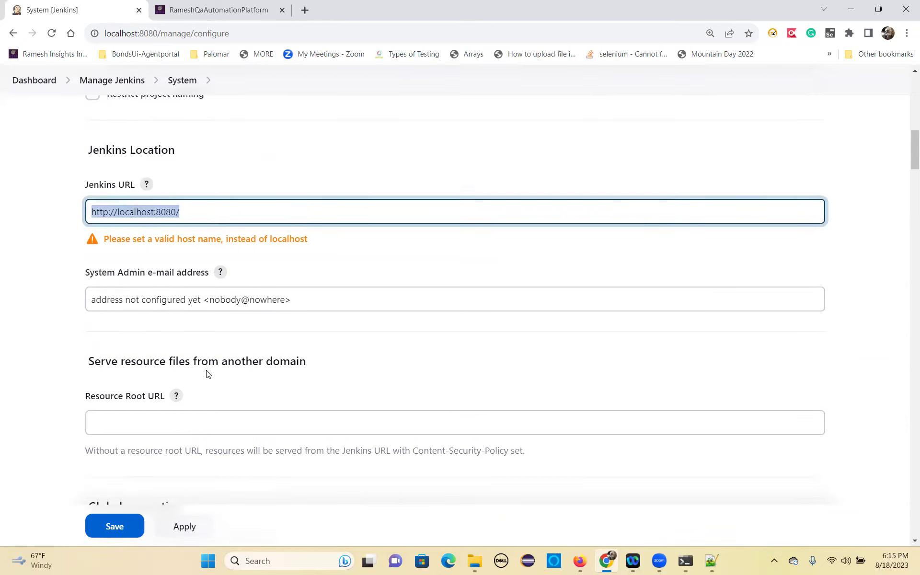
left_click_drag(88, 288, 176, 289)
scroll(197, 375, "down", 3)
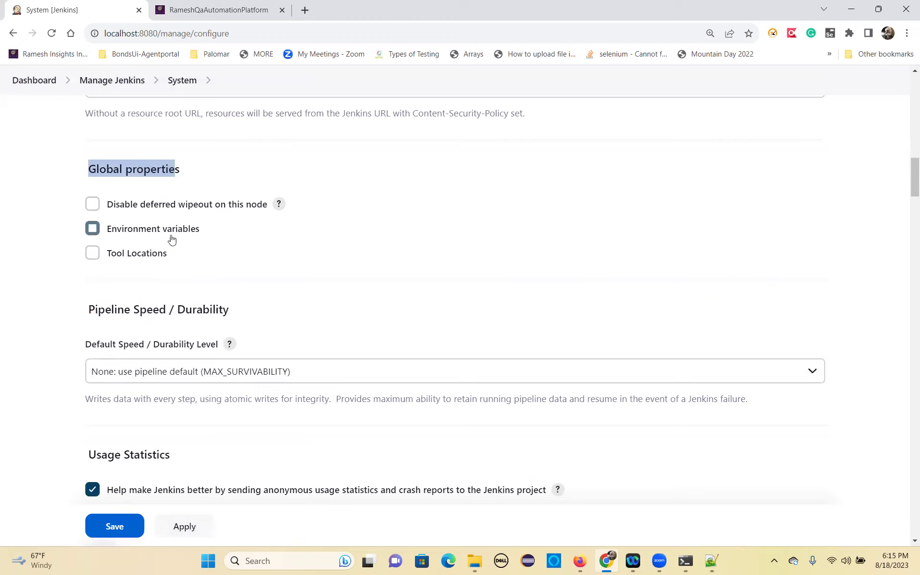
Enable Environment variables and add a new variable named JAVA_HOME.
left_click(92, 228)
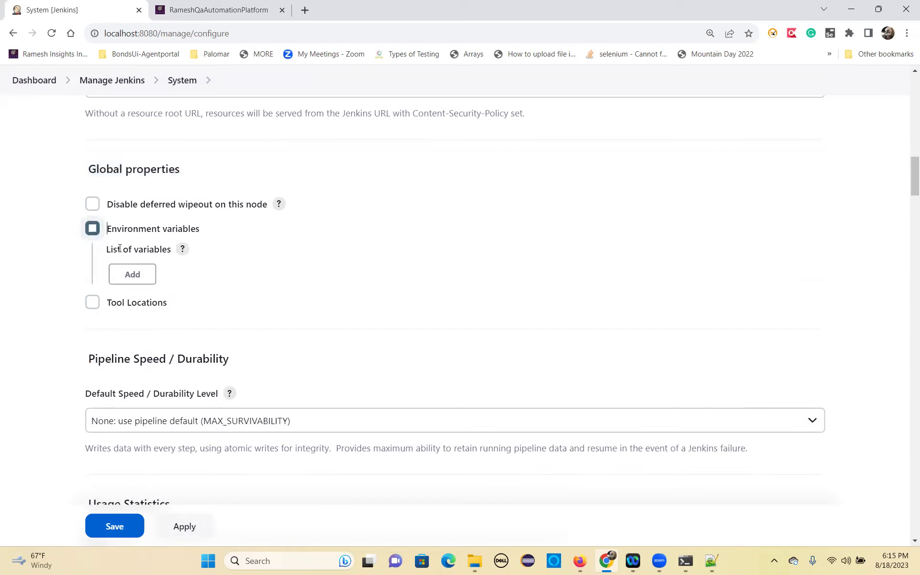
left_click(133, 274)
left_click(181, 316)
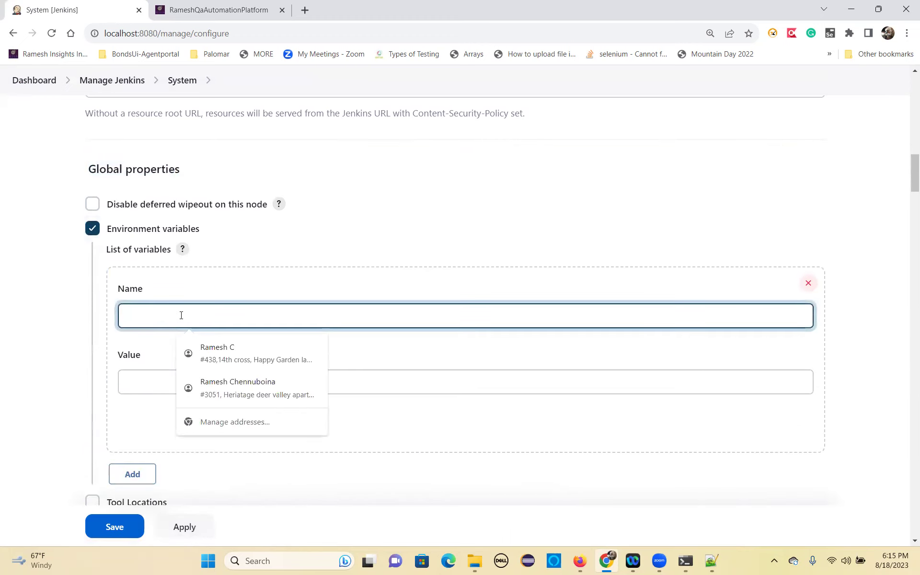
type("JAVA_HOME")
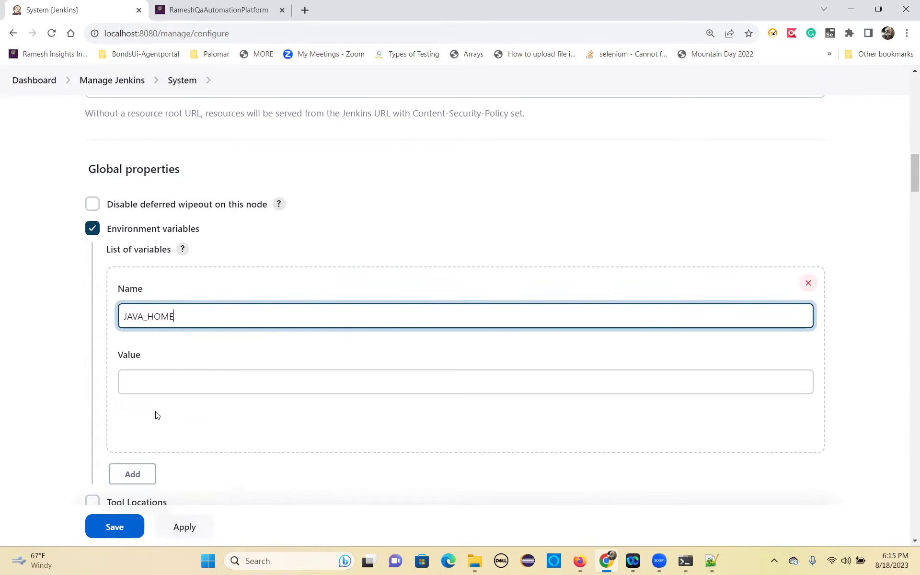
left_click(150, 385)
In File Explorer, open C:\Program Files\Java\jdk-11 and select its path in the address bar.
left_click(473, 561)
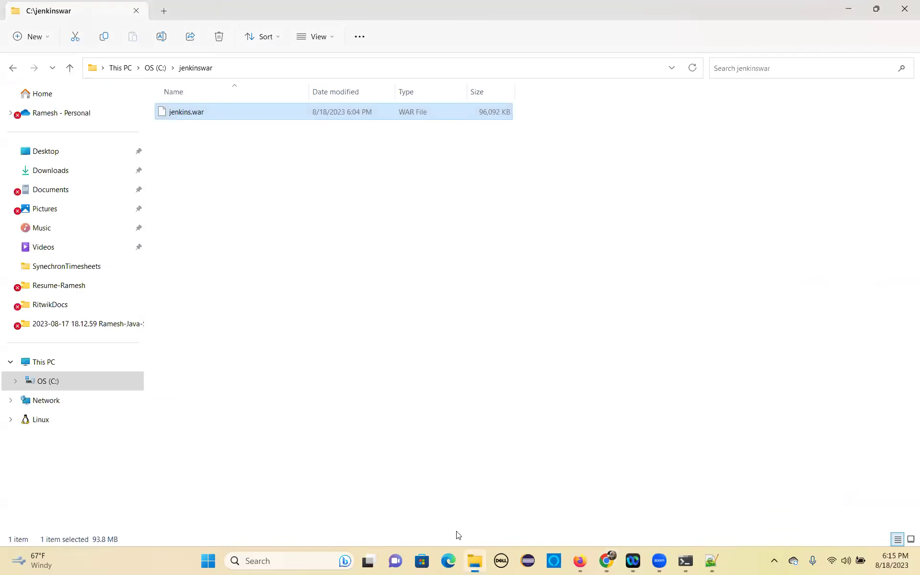
left_click(160, 67)
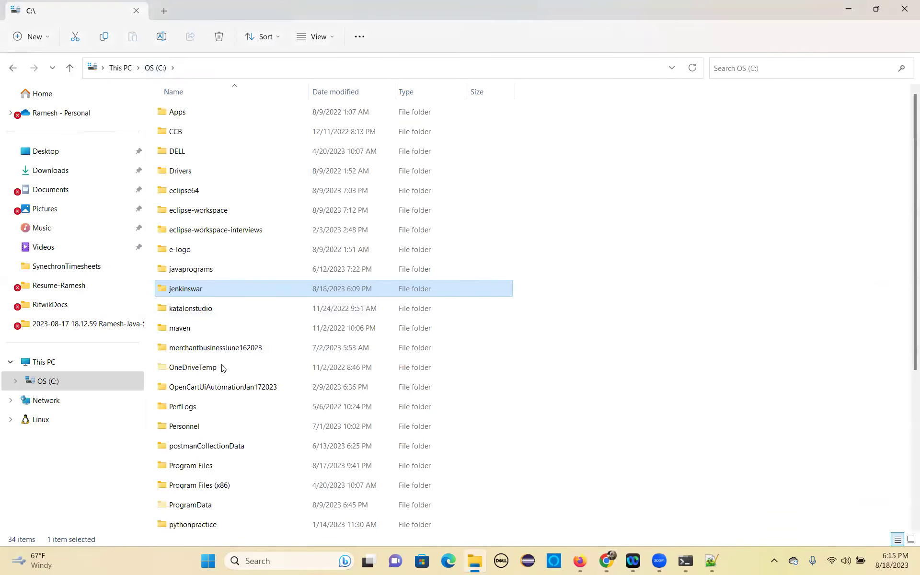
scroll(213, 345, "down", 3)
double_click(203, 306)
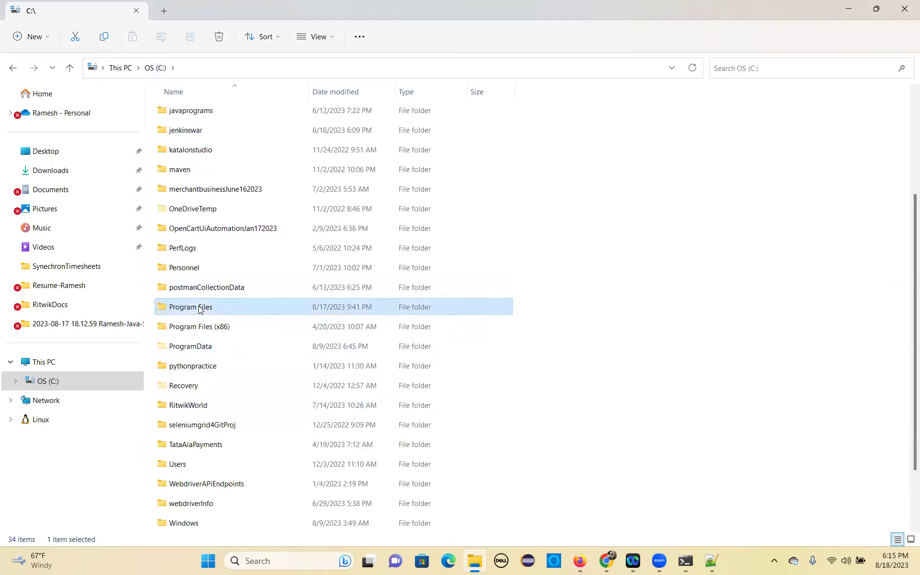
left_click(176, 328)
double_click(176, 328)
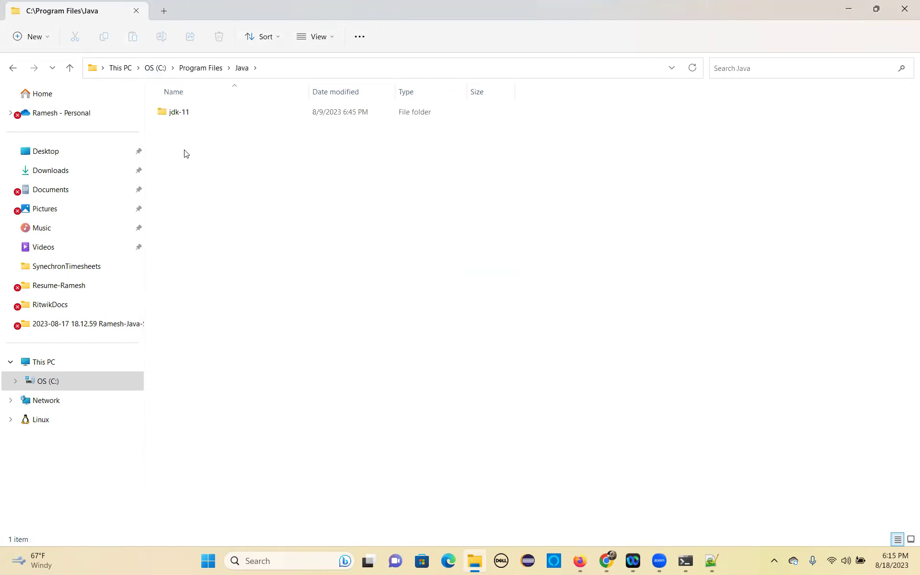
left_click(182, 118)
double_click(207, 117)
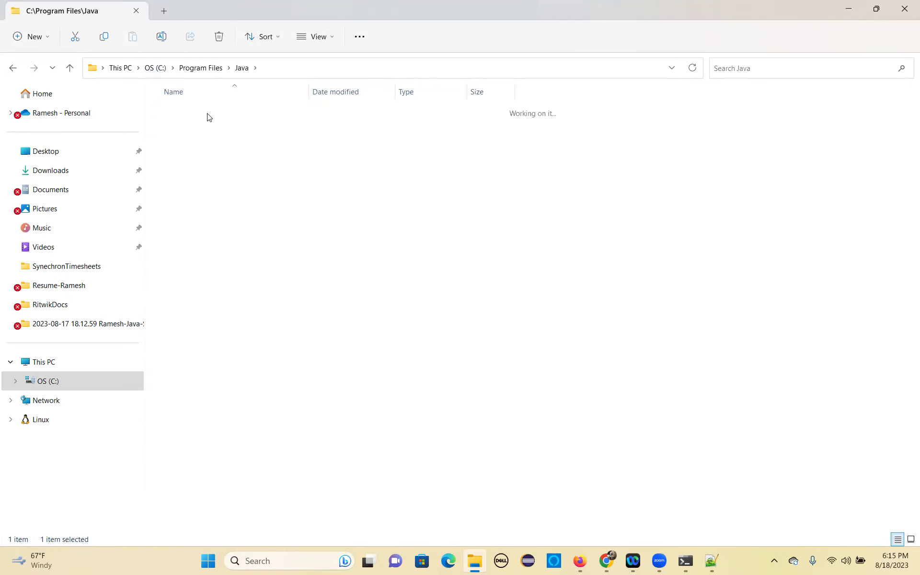
left_click(313, 70)
key("ctrl+c")
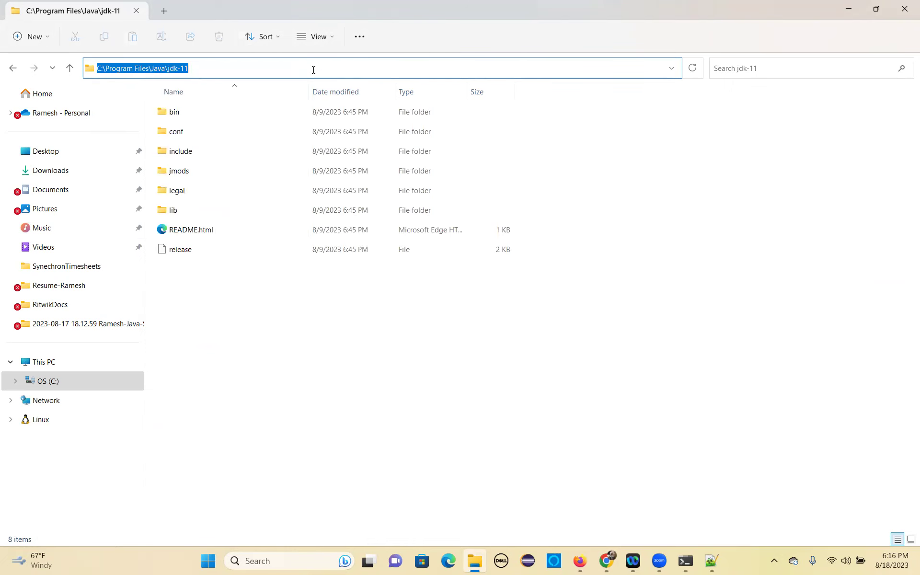
Paste C:\Program Files\Java\jdk-11 as the JAVA_HOME value and save the configuration.
key("alt+Tab")
left_click(252, 378)
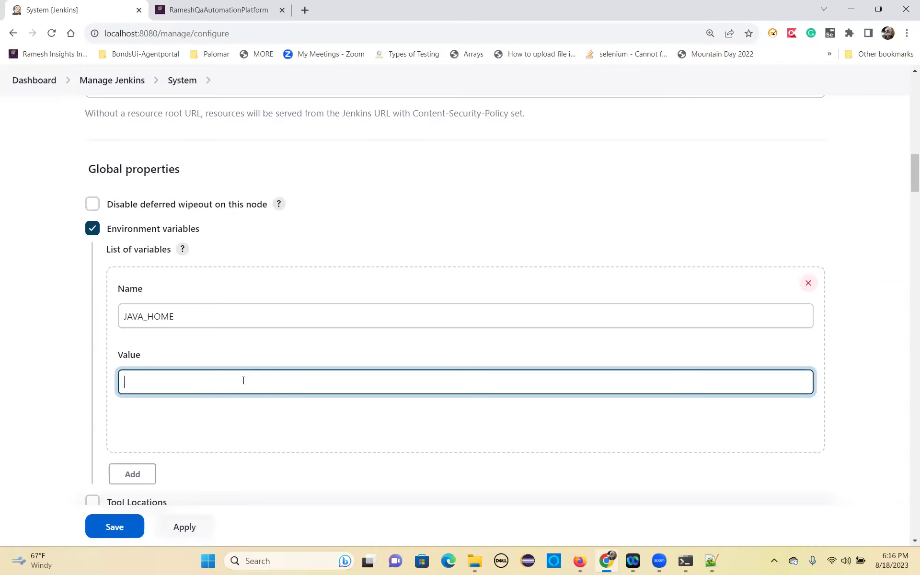
key("ctrl+v")
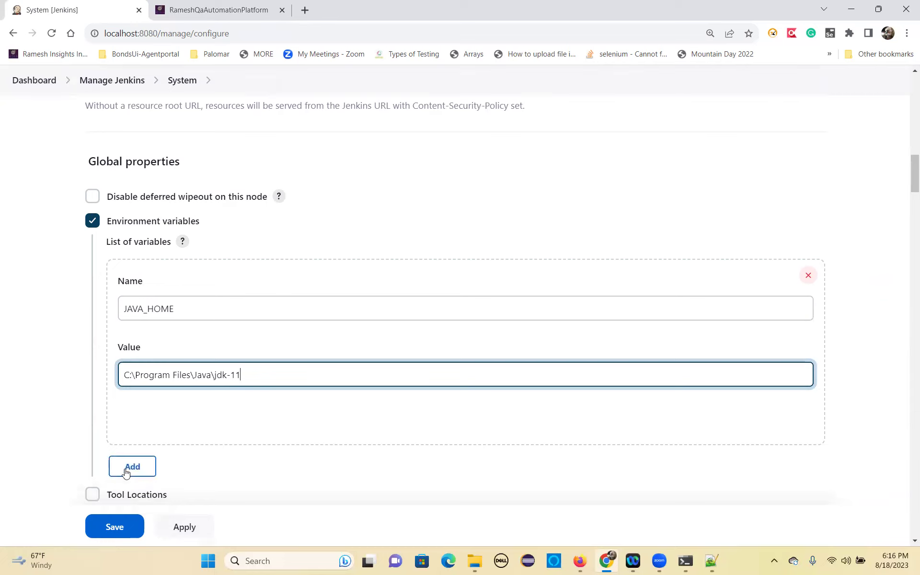
scroll(140, 487, "down", 2)
left_click(114, 527)
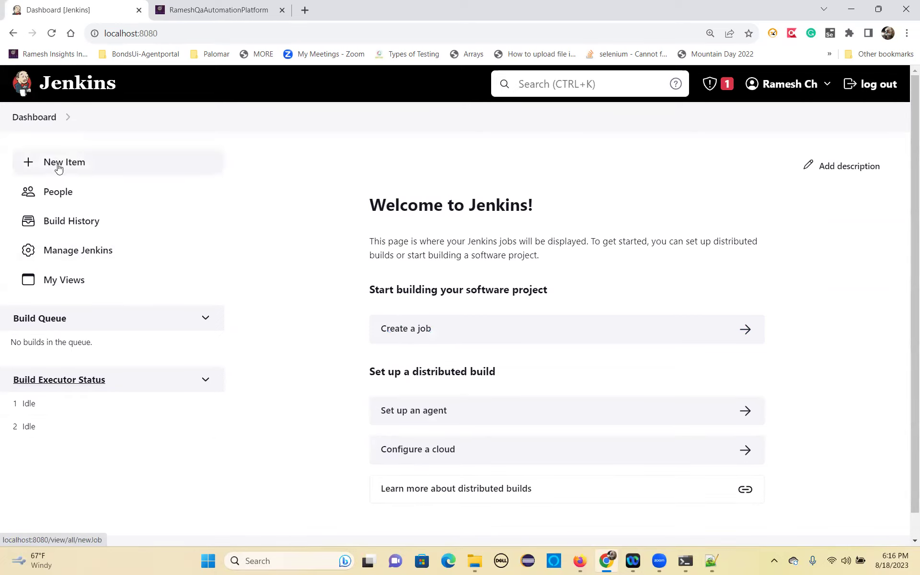
Create a Freestyle project named HybridAutomationAug182023.
left_click(413, 330)
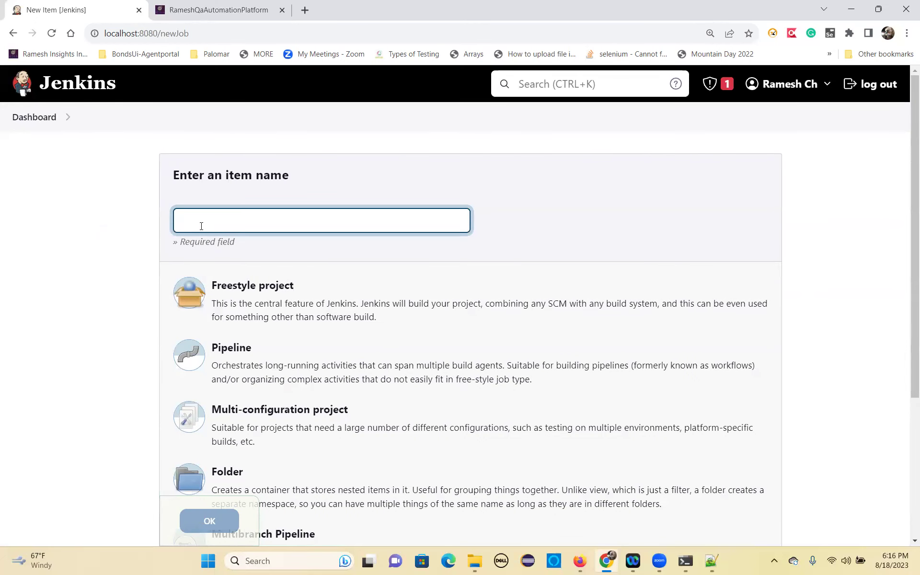
type("Hybri")
type("dAu")
type("r")
type("oma")
type("tionA")
type("ug182023")
left_click_drag(308, 224, 172, 224)
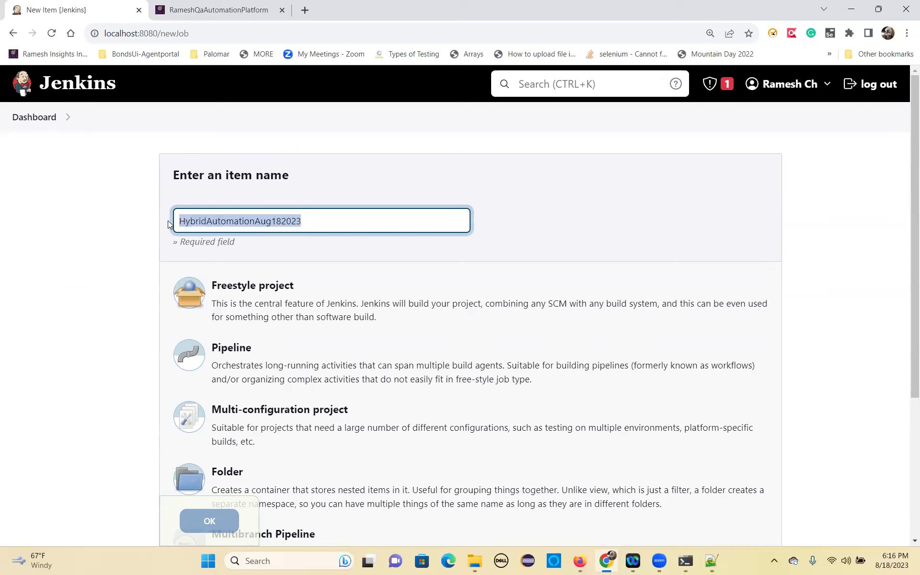
left_click(243, 300)
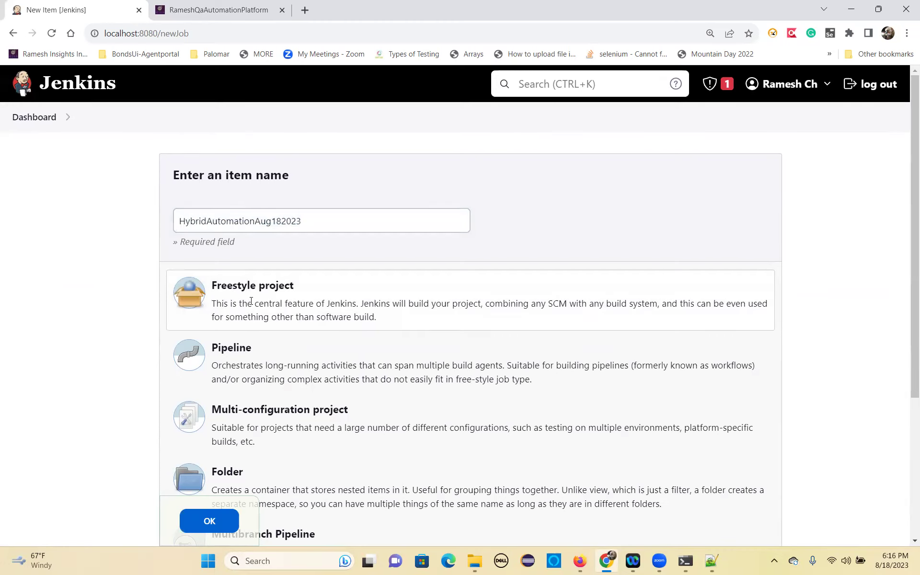
left_click(213, 527)
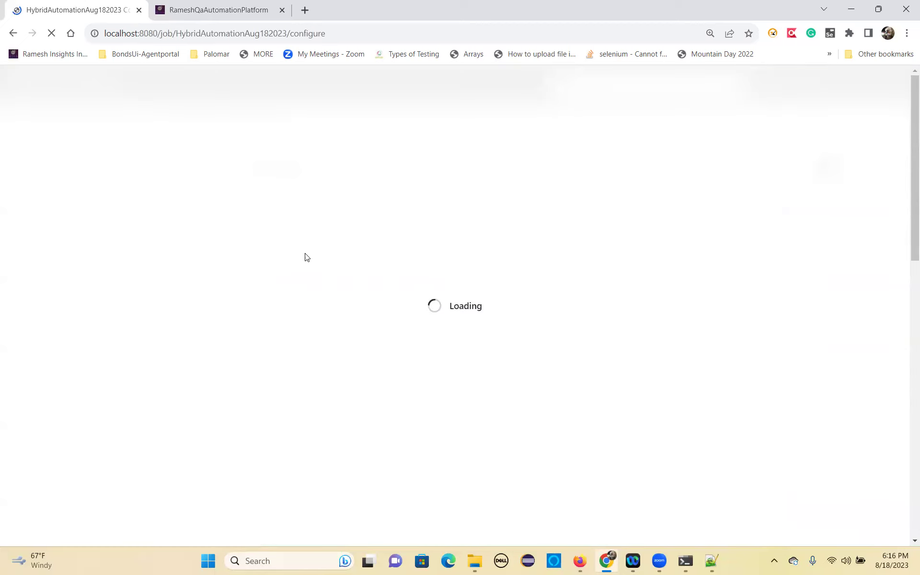
Enter the description 'This job is used to run my opencart nightly regression testcases'.
left_click(292, 260)
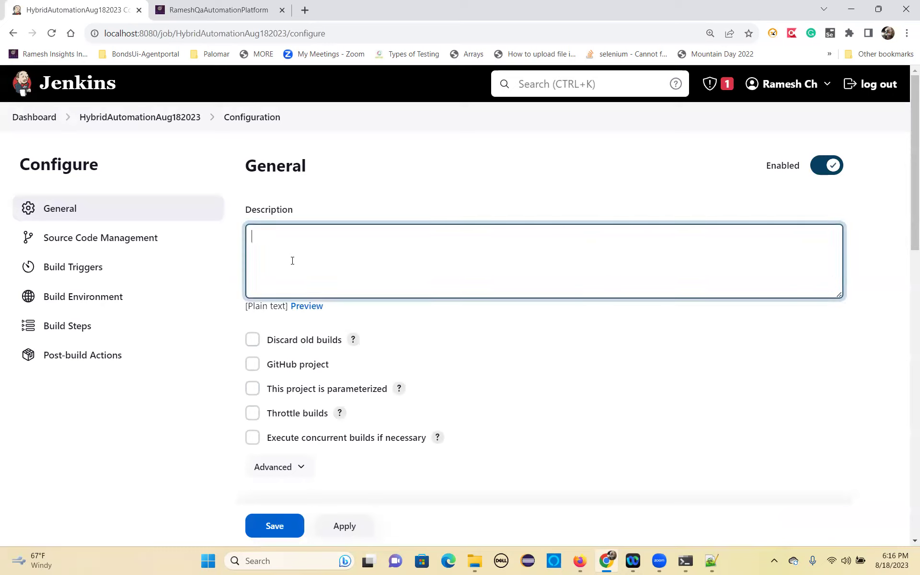
type("This job is used to run")
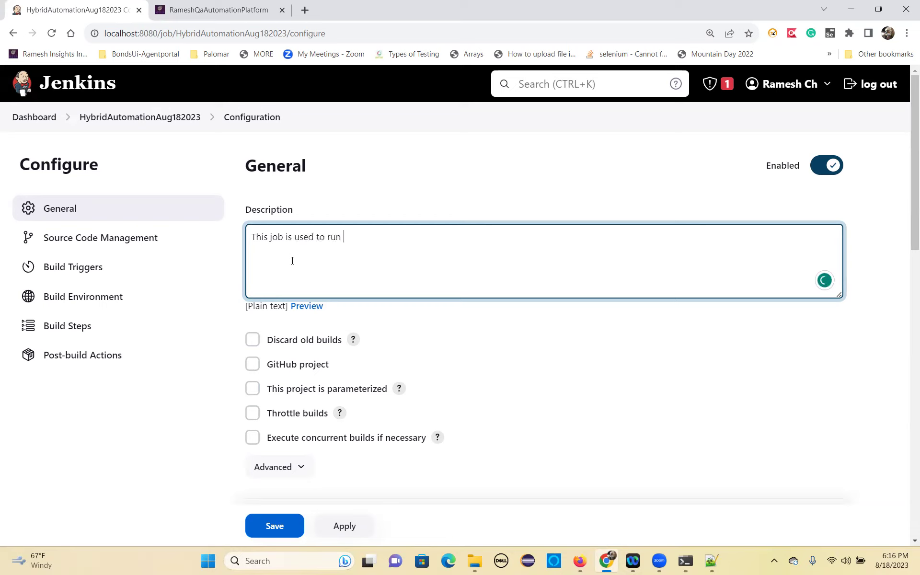
type(" my opencart nightly regression testcases")
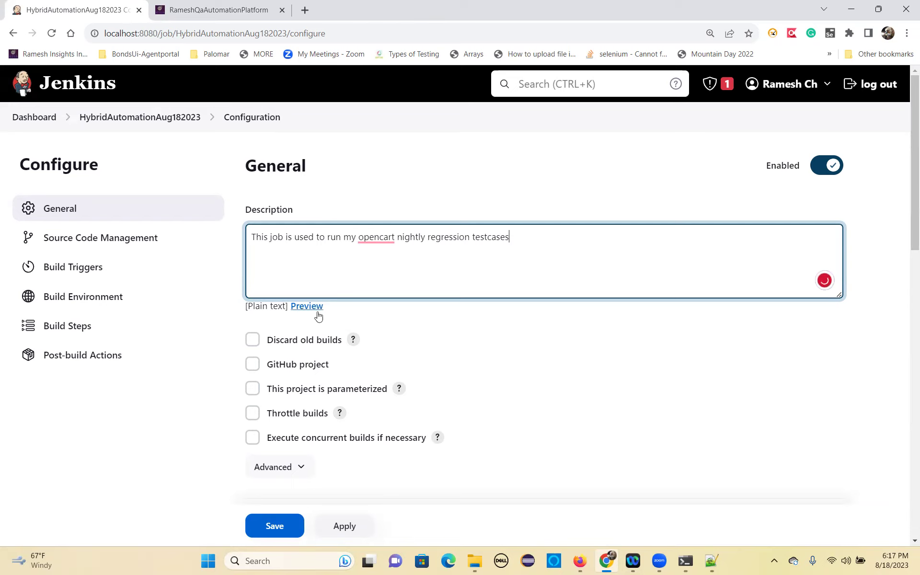
scroll(354, 349, "down", 3)
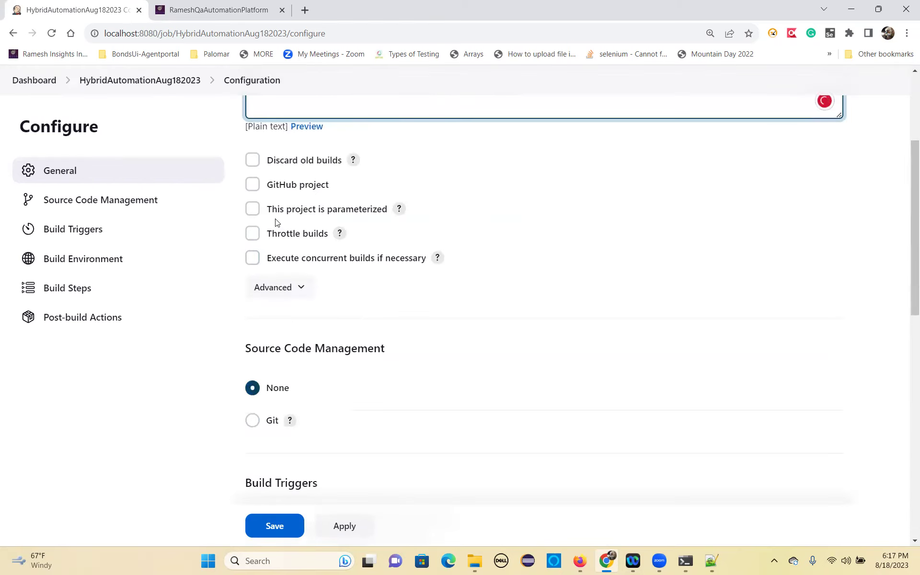
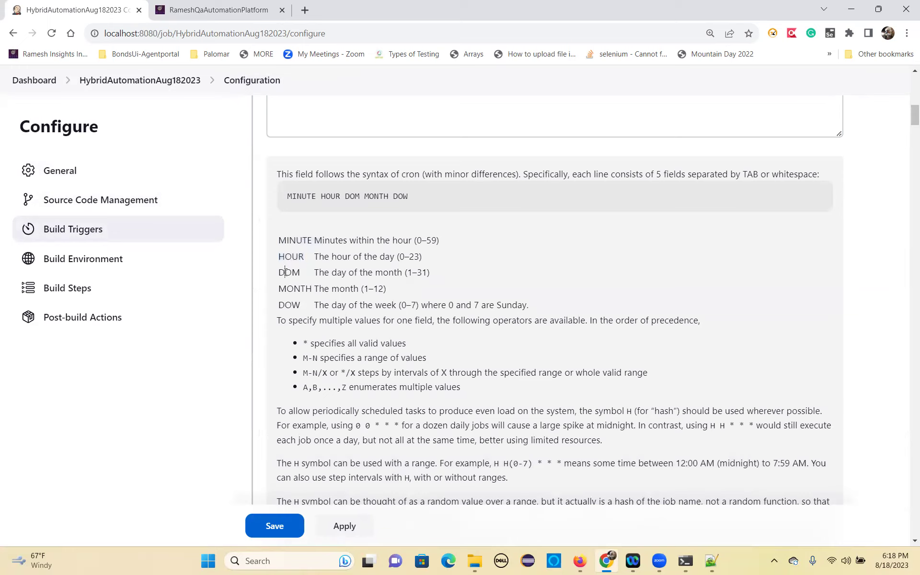
Highlight the DOW field and the '0 0 * * *' example in the Schedule cron help.
mouse_move(283, 287)
left_mouse_down()
mouse_move(313, 288)
mouse_move(291, 305)
left_mouse_up()
left_click(300, 341)
scroll(310, 400, "down", 4)
left_click_drag(356, 246, 389, 248)
left_click(391, 250)
left_click_drag(494, 284, 561, 284)
Highlight the H/15, H(0-29)/10, '45 9-16/2 * * 1-5' and remaining cron examples.
scroll(500, 352, "down", 5)
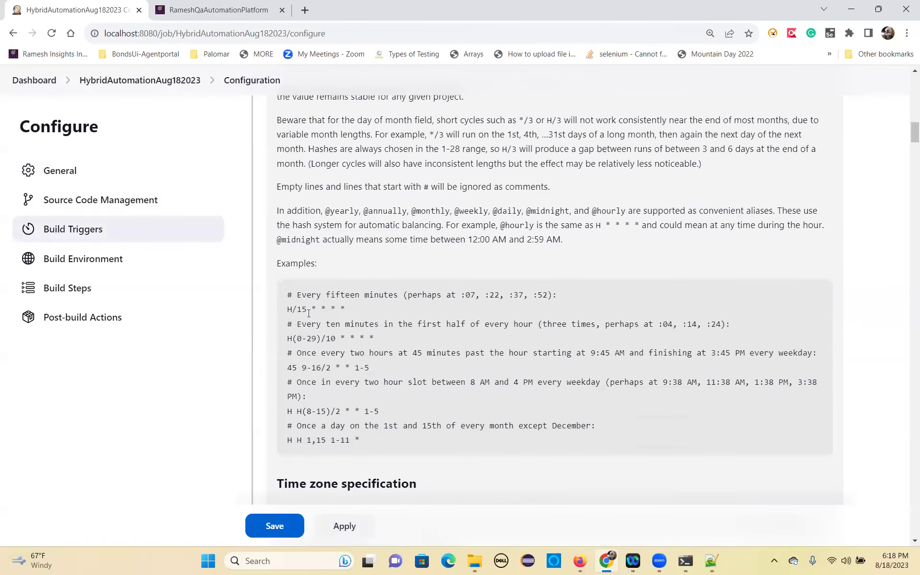
mouse_move(286, 312)
left_mouse_down()
mouse_move(360, 312)
mouse_move(285, 310)
left_mouse_up()
left_click(346, 312)
left_click_drag(377, 338, 285, 339)
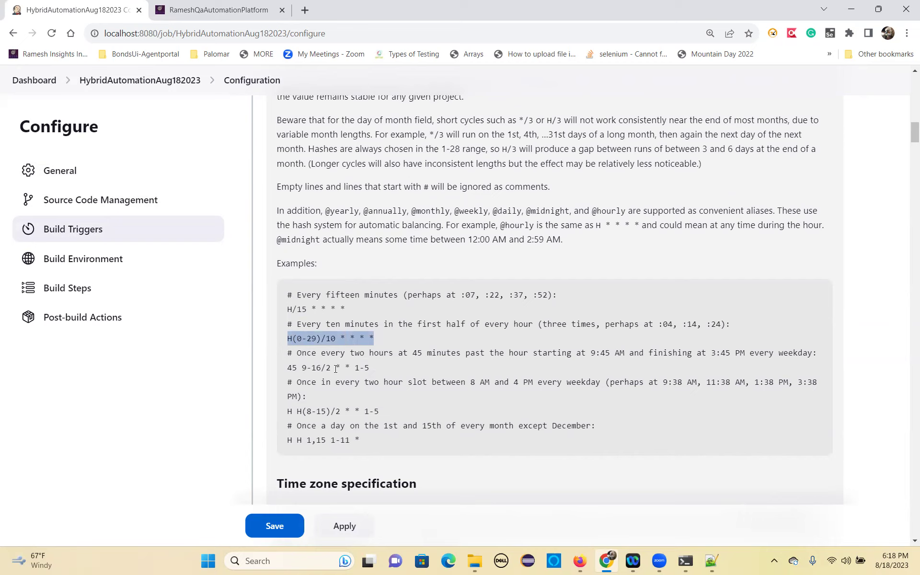
left_click_drag(376, 368, 289, 363)
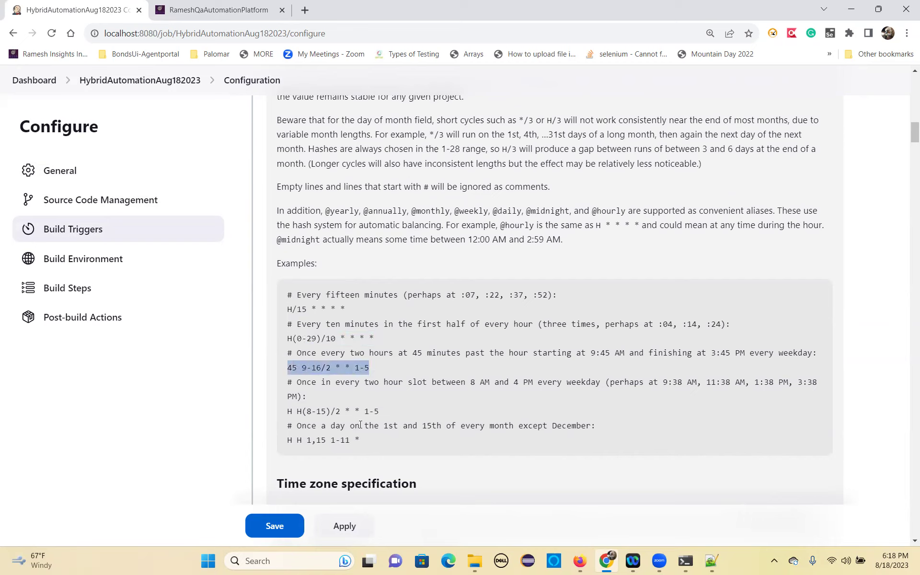
left_click_drag(377, 410, 280, 412)
left_click_drag(360, 440, 292, 440)
scroll(387, 262, "up", 15)
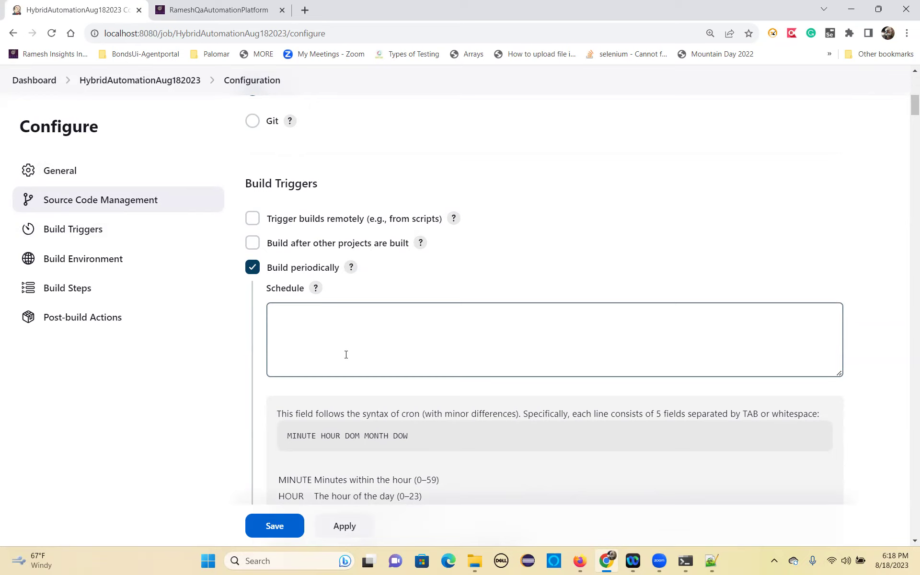
Untick Build periodically and enable Add timestamps to the Console Output under Build Environment.
left_click(253, 267)
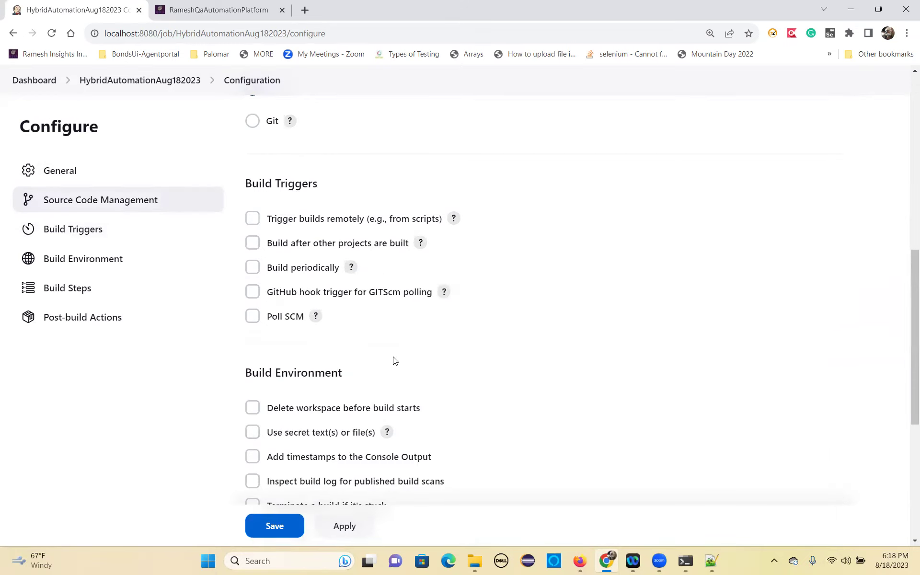
scroll(394, 362, "down", 2)
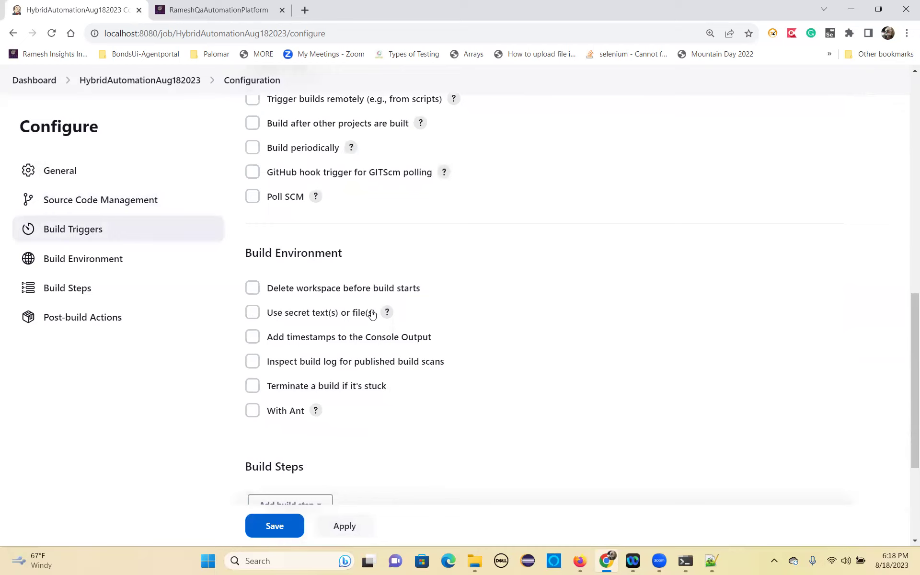
left_click(257, 341)
scroll(366, 390, "down", 2)
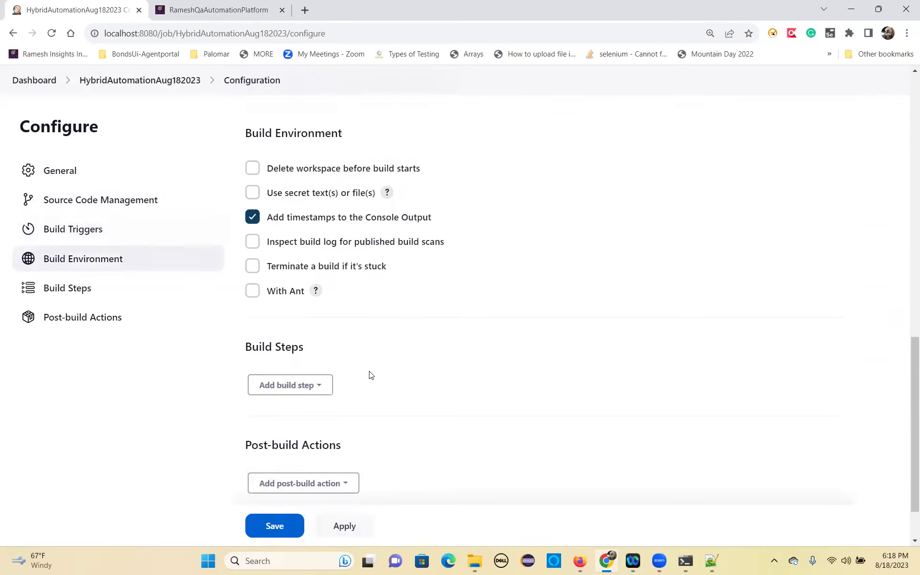
scroll(341, 314, "down", 2)
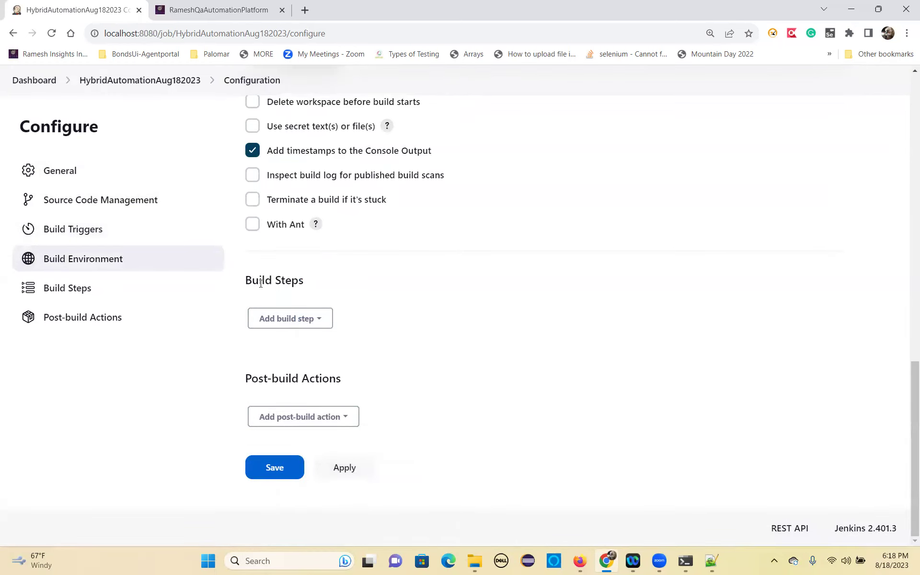
Add an Invoke top-level Maven targets build step with goals 'clean install' and expand Advanced.
left_click(318, 320)
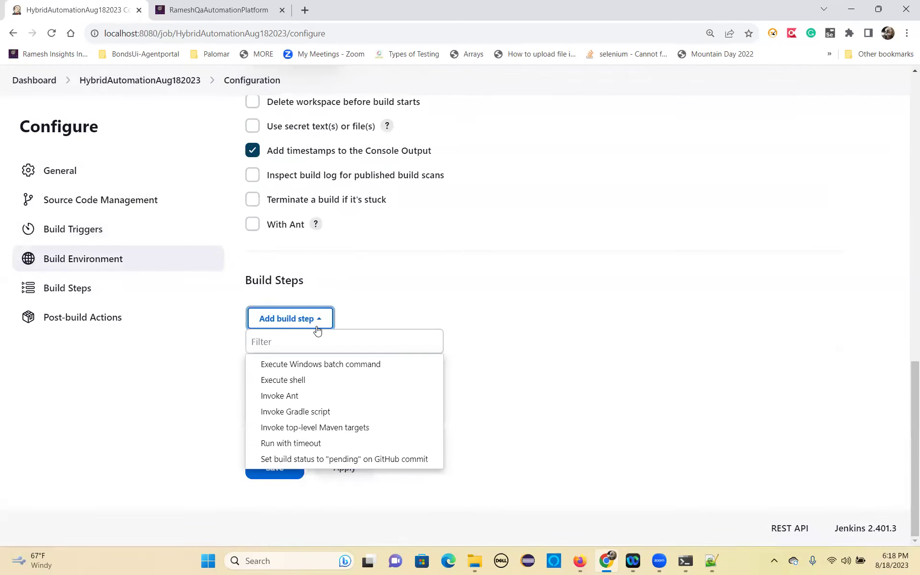
left_click(335, 432)
left_click(302, 375)
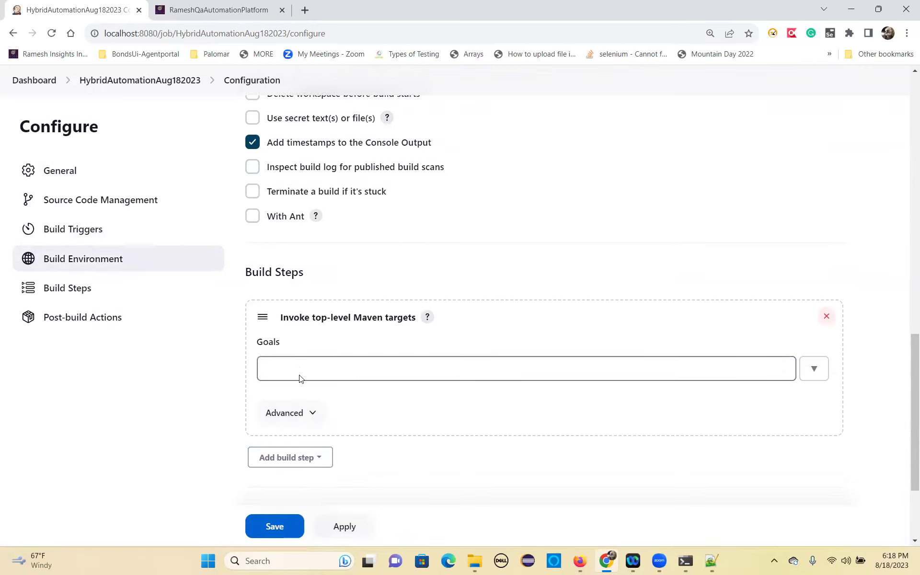
scroll(301, 378, "down", 2)
left_click(297, 303)
left_click(303, 367)
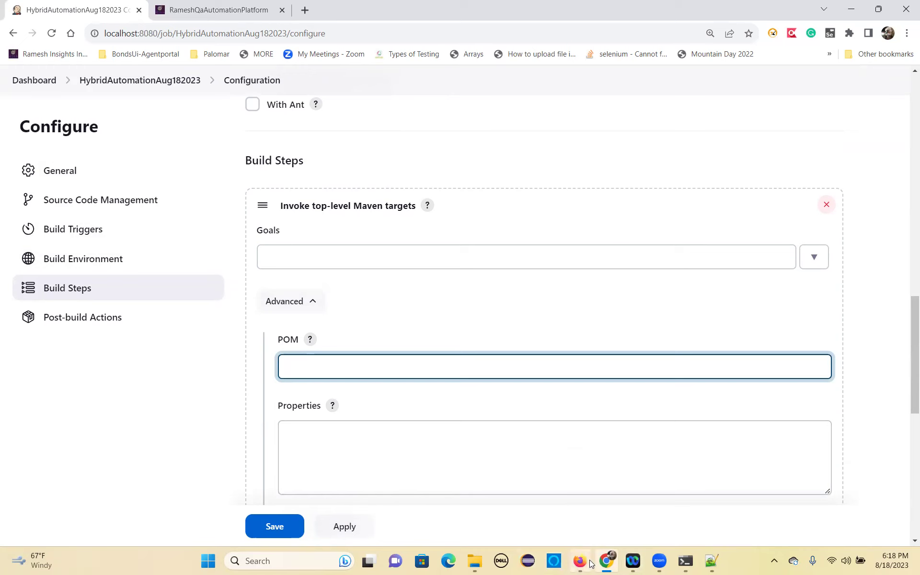
Launch Eclipse IDE with the default workspace alongside the Jenkins Maven step.
left_click(527, 560)
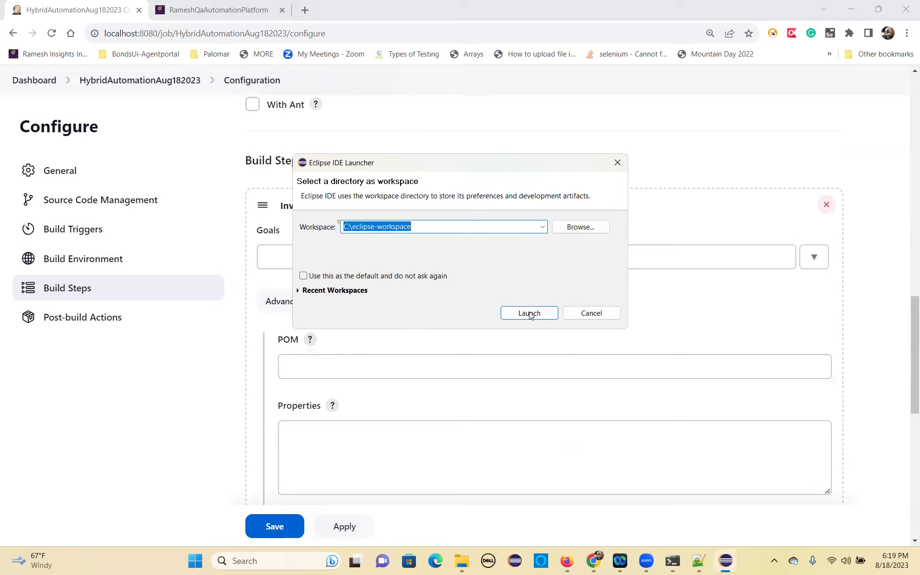
left_click(530, 314)
left_click(294, 261)
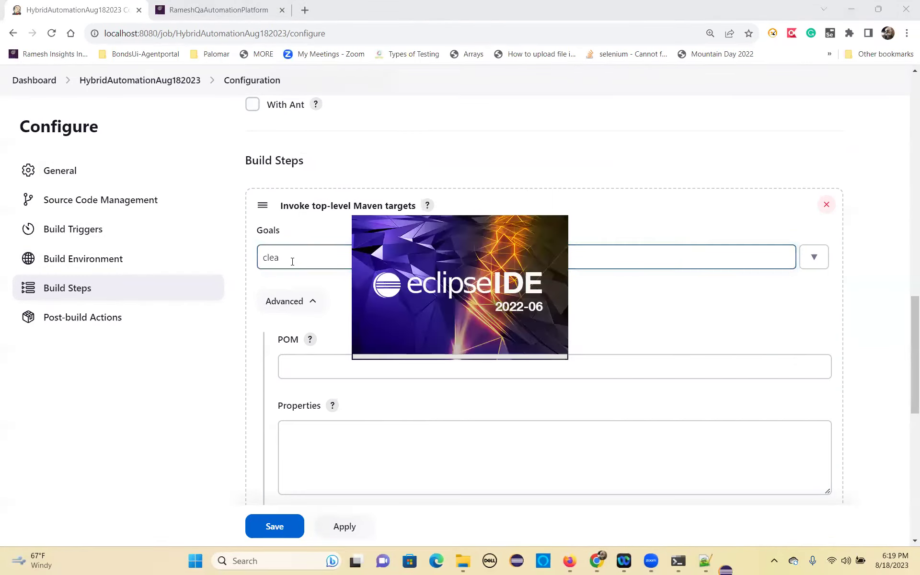
left_click(293, 262)
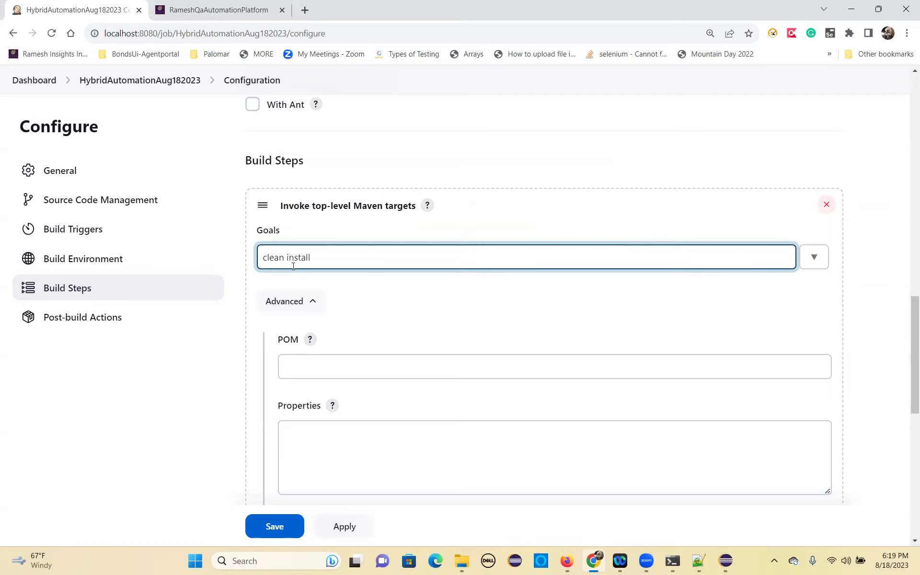
left_click(323, 363)
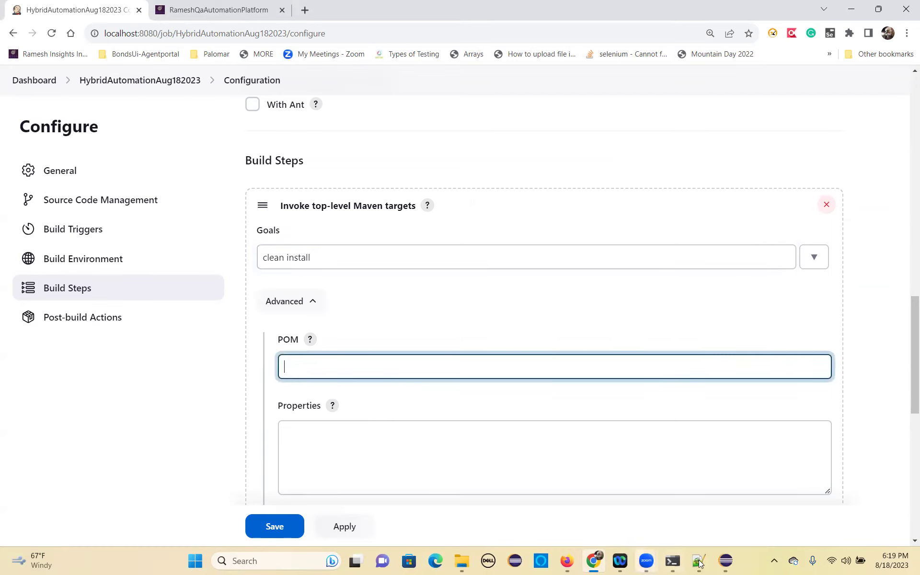
left_click(725, 560)
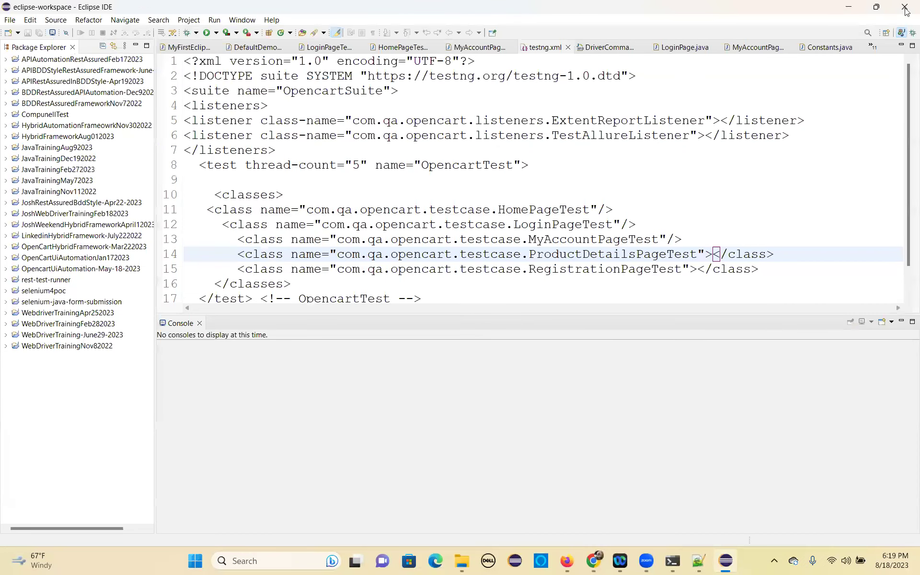
Copy the pom.xml location path from HybridFrameworkAug012023's file Properties in Eclipse.
right_click(67, 136)
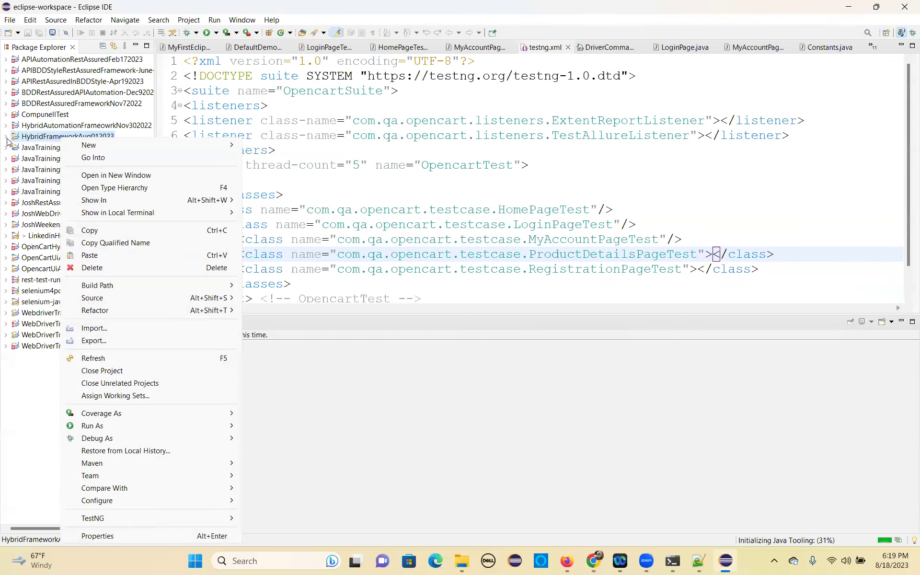
key("Escape")
double_click(67, 136)
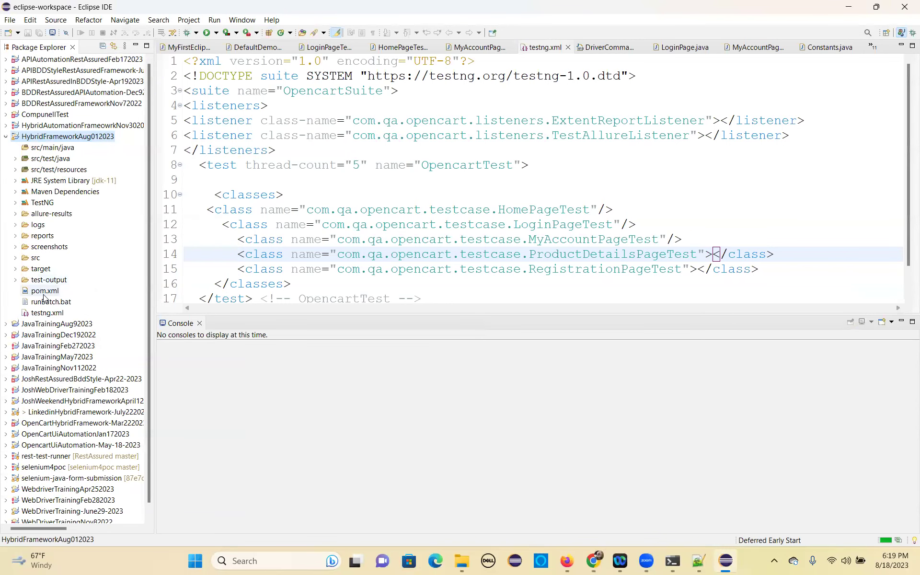
right_click(46, 294)
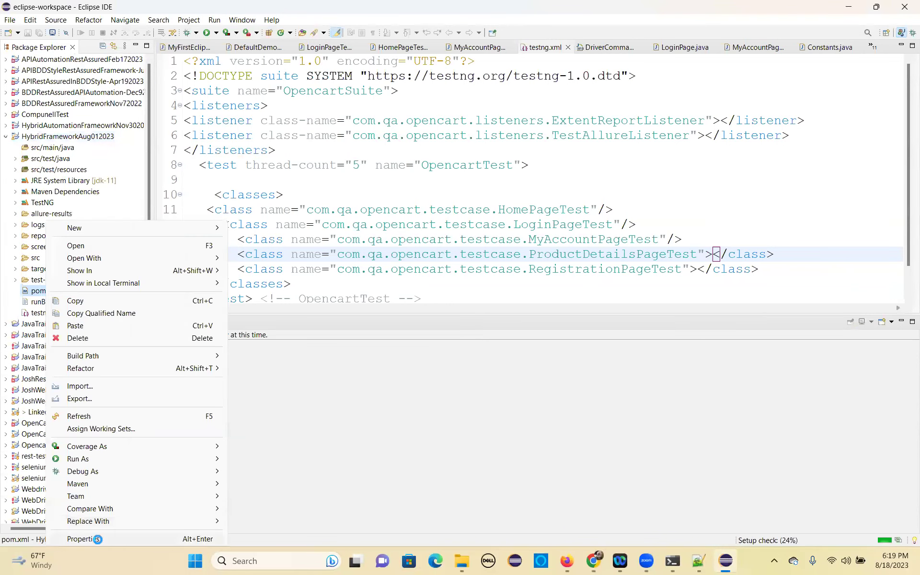
left_click(97, 538)
left_click_drag(565, 157, 368, 156)
key("ctrl+c")
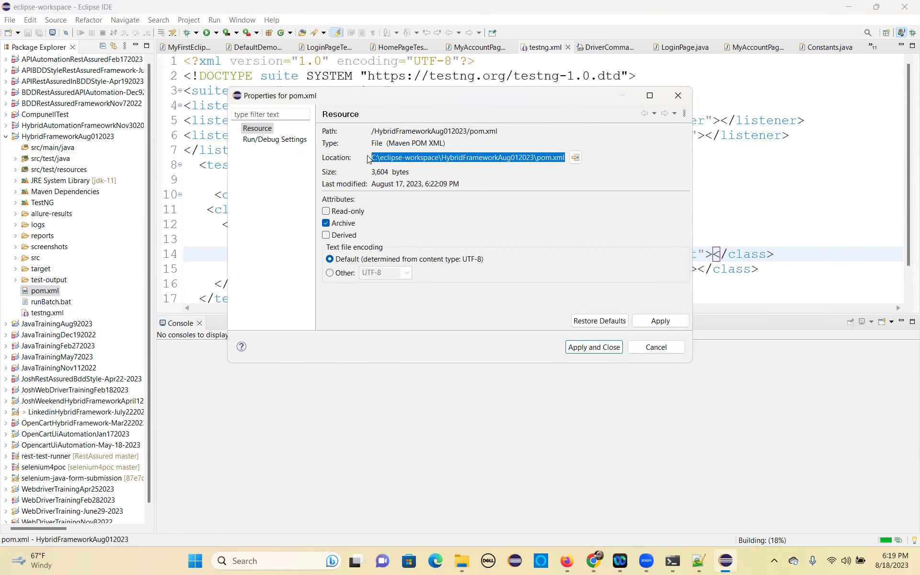
Paste C:\eclipse-workspace\HybridFrameworkAug012023\pom.xml into the Jenkins Maven step's POM field.
left_click(594, 560)
key("ctrl+v")
scroll(346, 316, "down", 5)
scroll(348, 304, "down", 4)
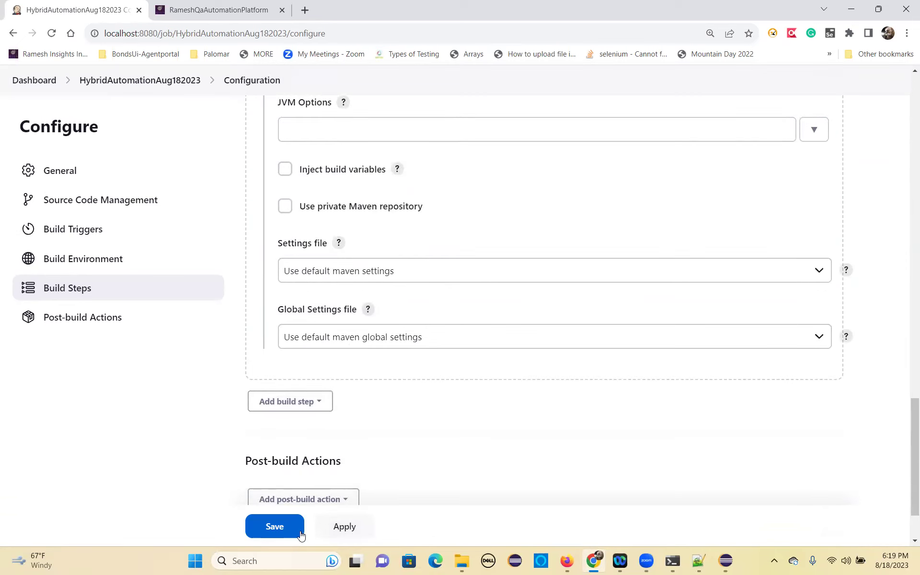
Save the HybridAutomationAug182023 configuration and start build #1 with Build Now.
left_click(274, 526)
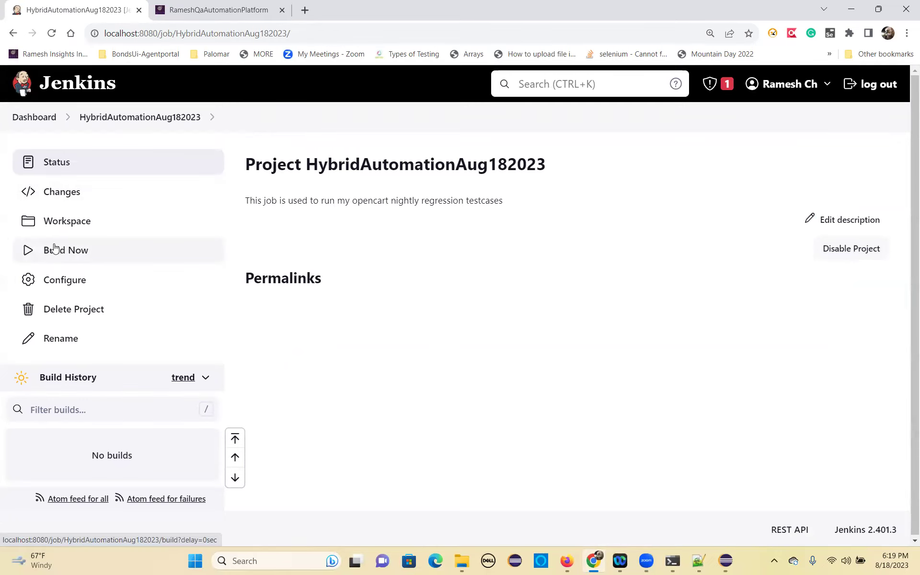
left_click(66, 254)
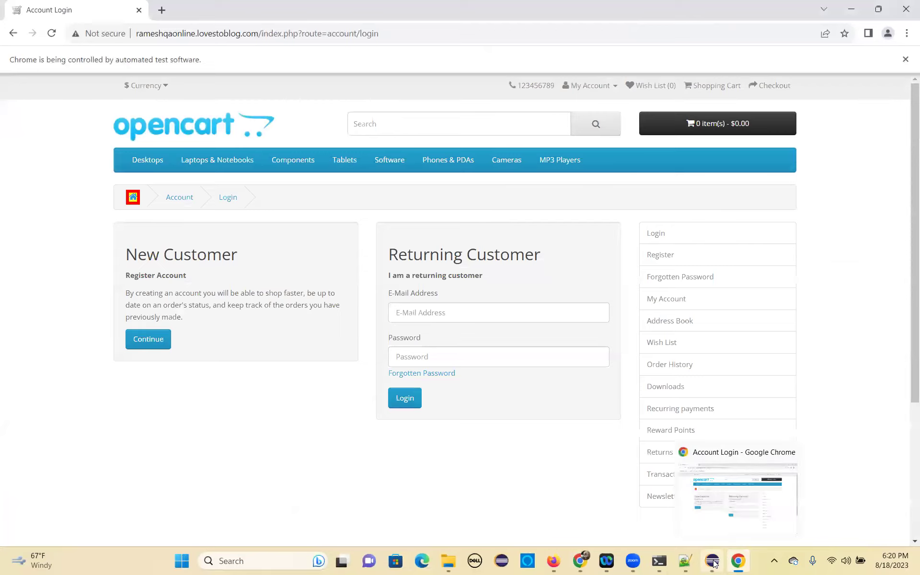
Open build #1's Console Output in the Jenkins browser window.
left_click(712, 561)
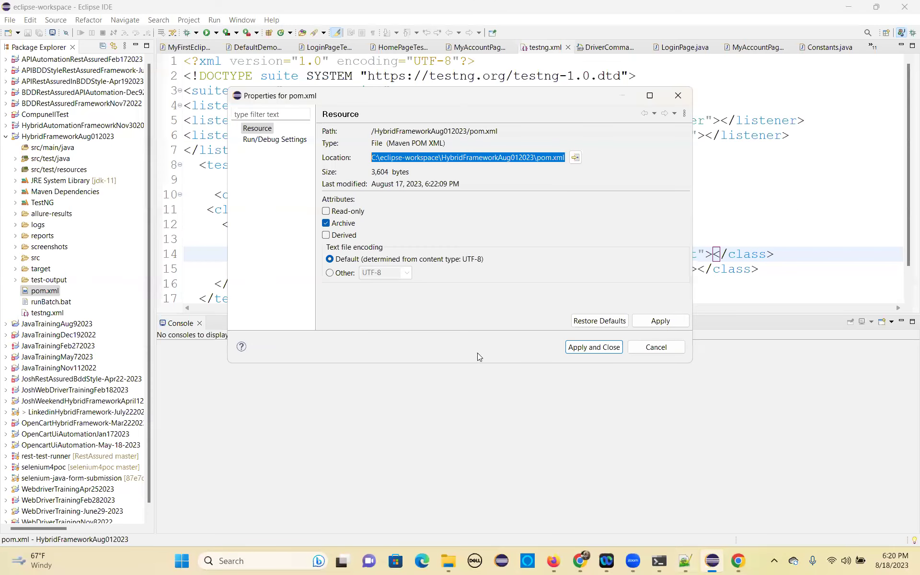
left_click(579, 561)
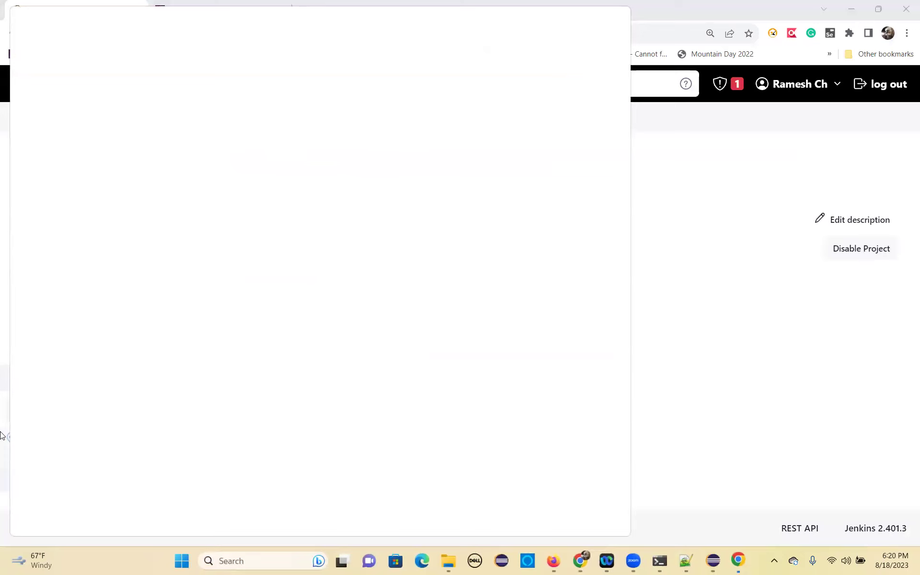
left_click(581, 563)
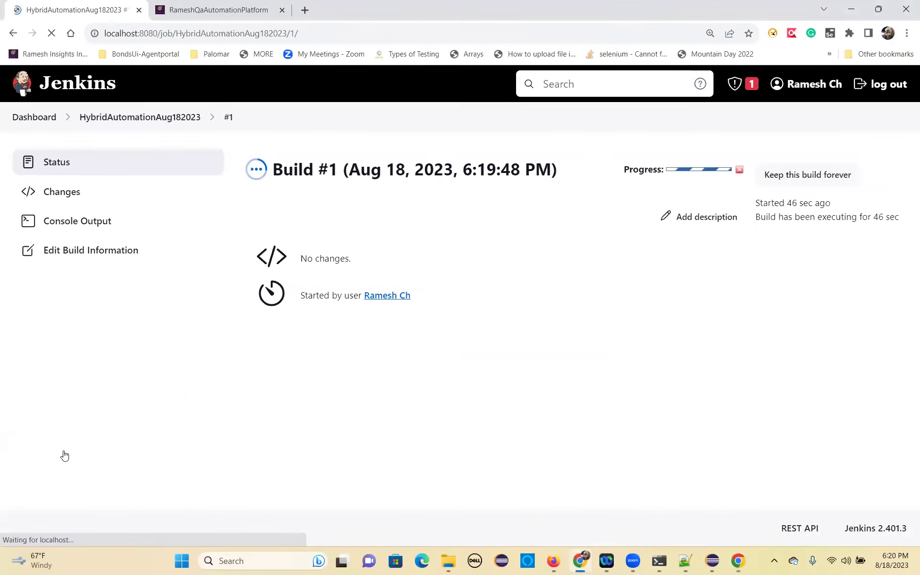
left_click(76, 221)
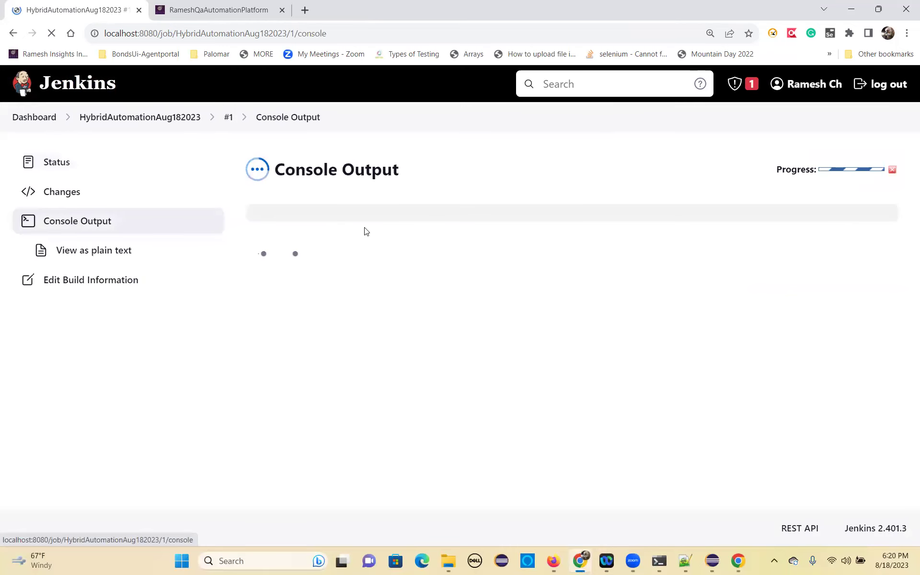
Scroll through the log, highlighting the first line and the T E S T S heading.
left_click_drag(256, 292, 330, 290)
scroll(329, 291, "up", 10)
left_click_drag(301, 336, 348, 335)
scroll(340, 249, "up", 5)
scroll(339, 249, "up", 6)
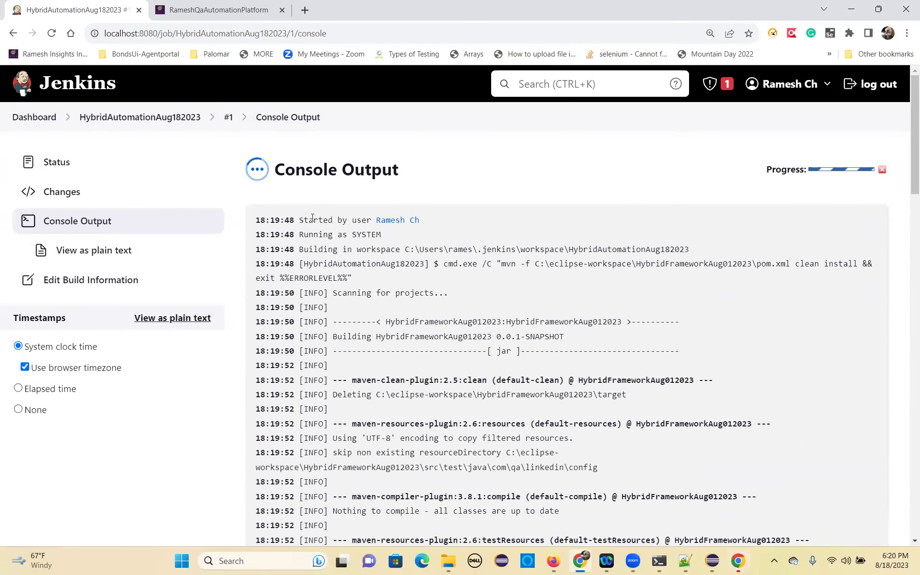
left_click_drag(311, 219, 363, 226)
scroll(334, 364, "down", 2)
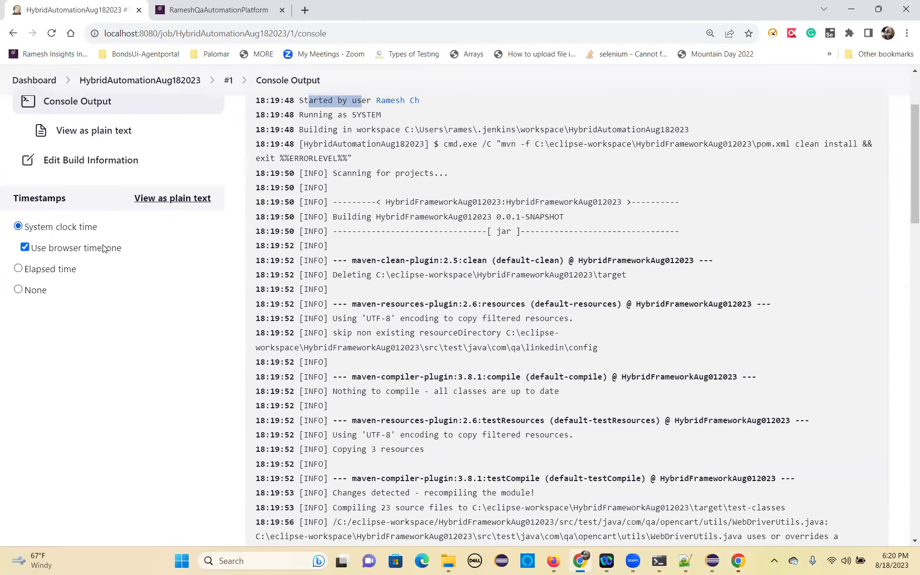
scroll(158, 354, "up", 1)
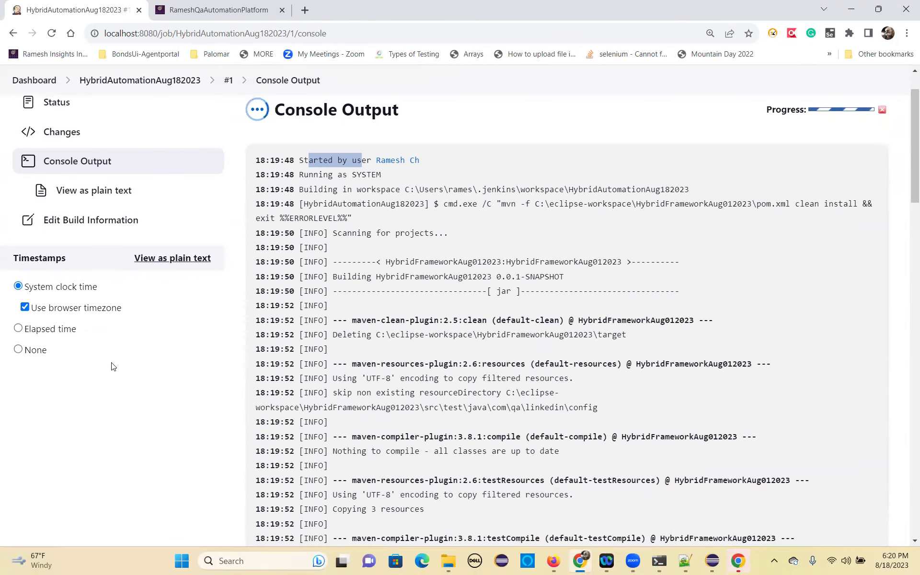
scroll(405, 352, "down", 6)
scroll(414, 345, "down", 15)
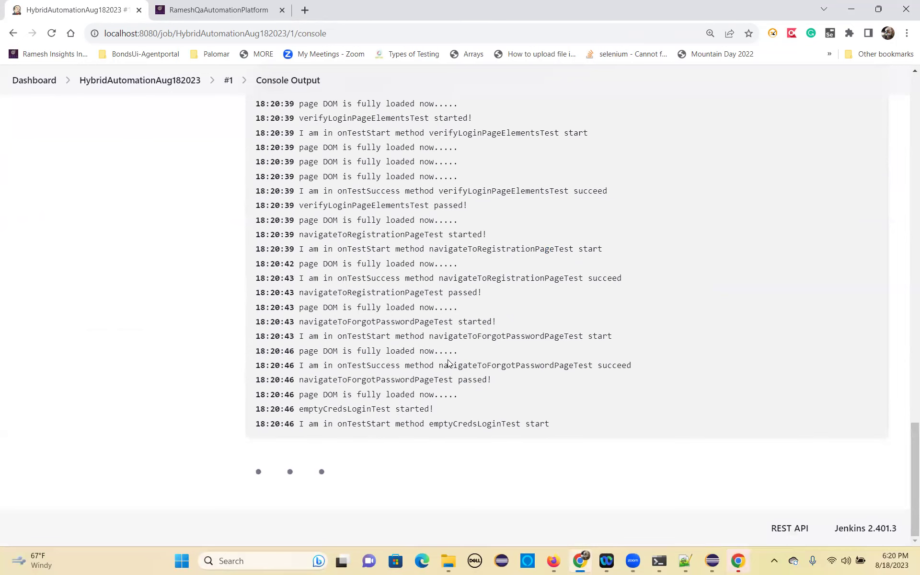
scroll(436, 340, "up", 3)
scroll(437, 340, "up", 4)
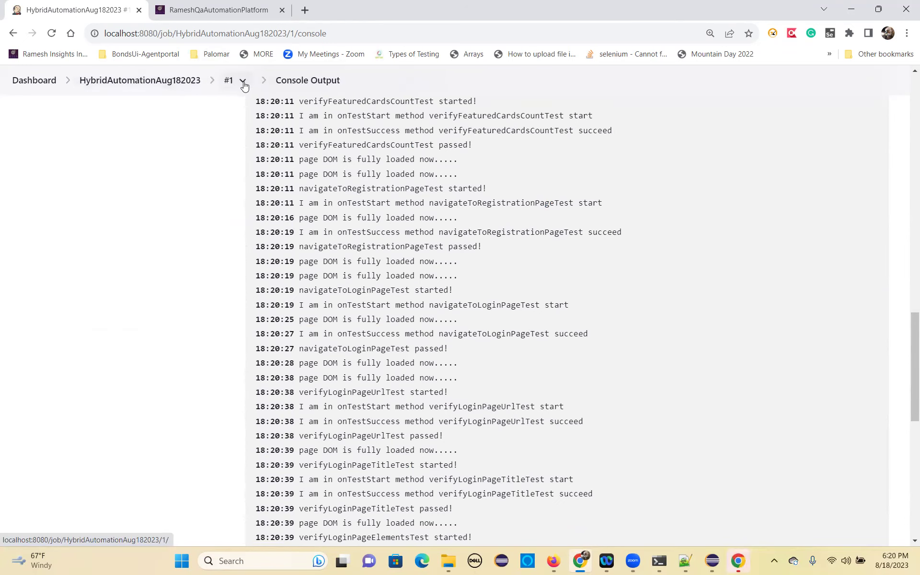
scroll(329, 258, "up", 20)
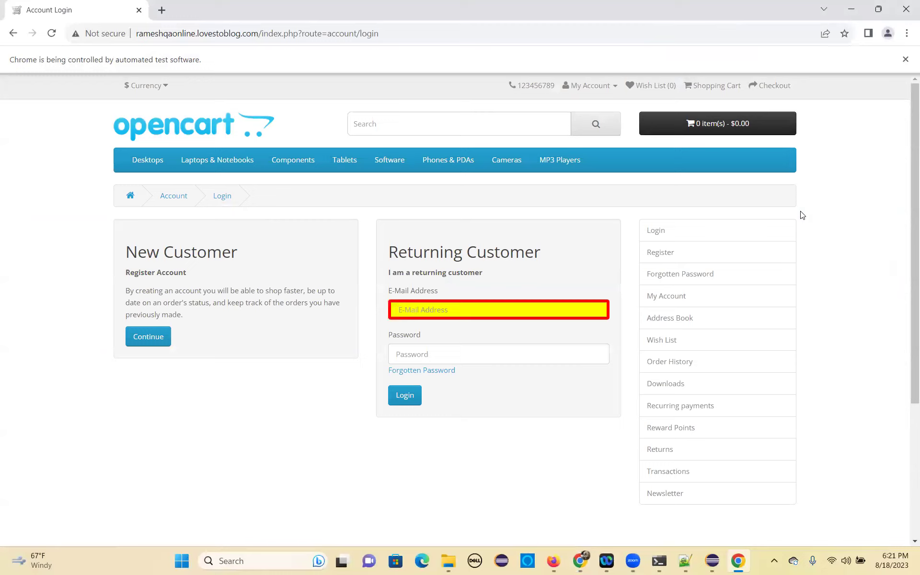
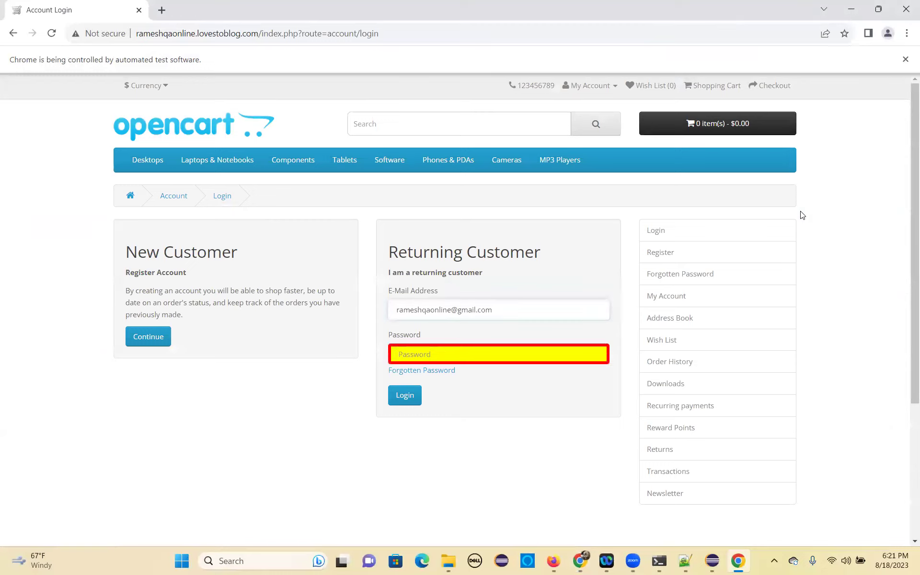
Enter the account e-mail address and password on the OpenCart Returning Customer login form.
type("********")
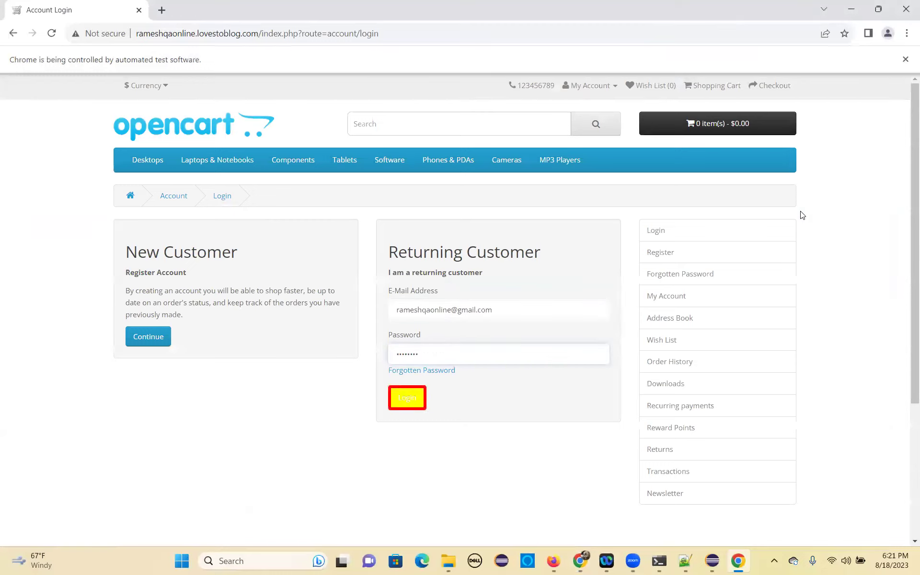
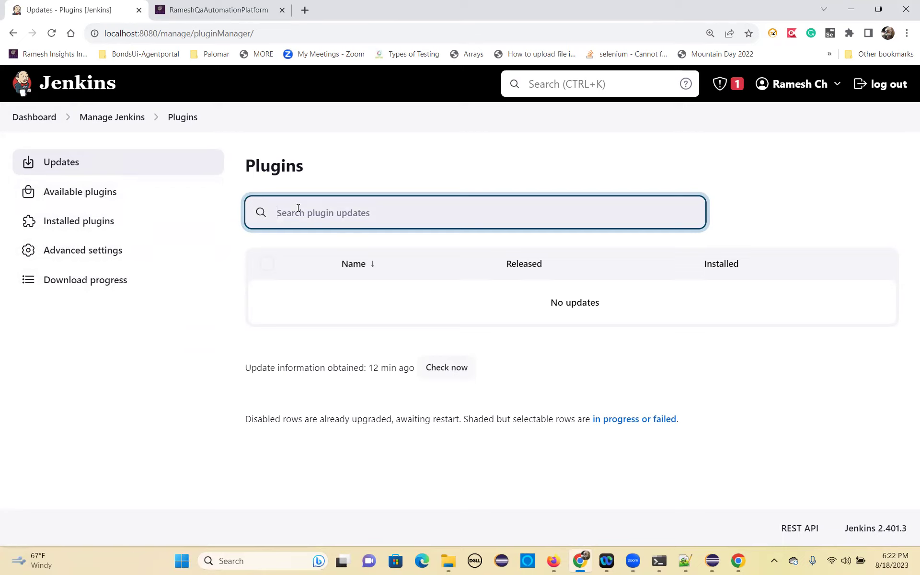
Search available plugins for 'green' and install Green Balls without restart.
type("green balls")
left_click(86, 194)
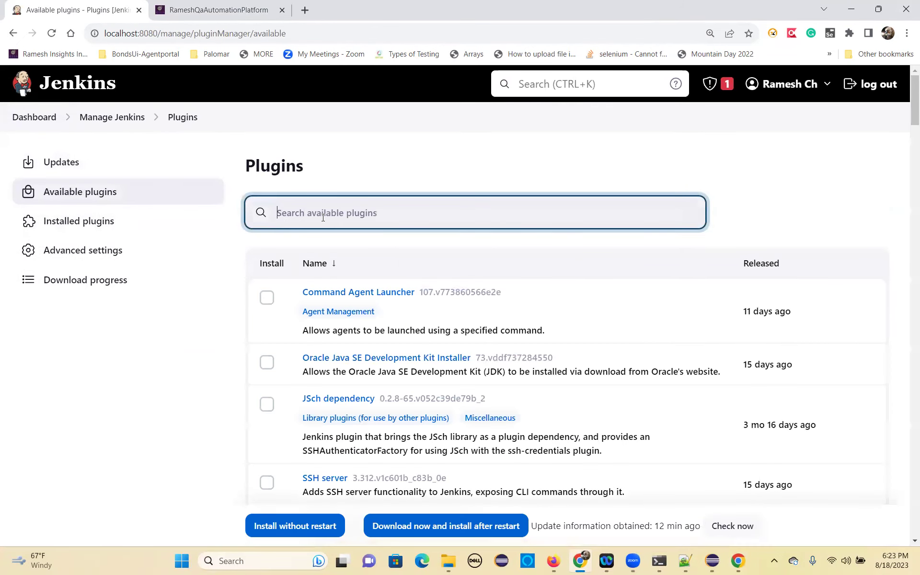
type("green")
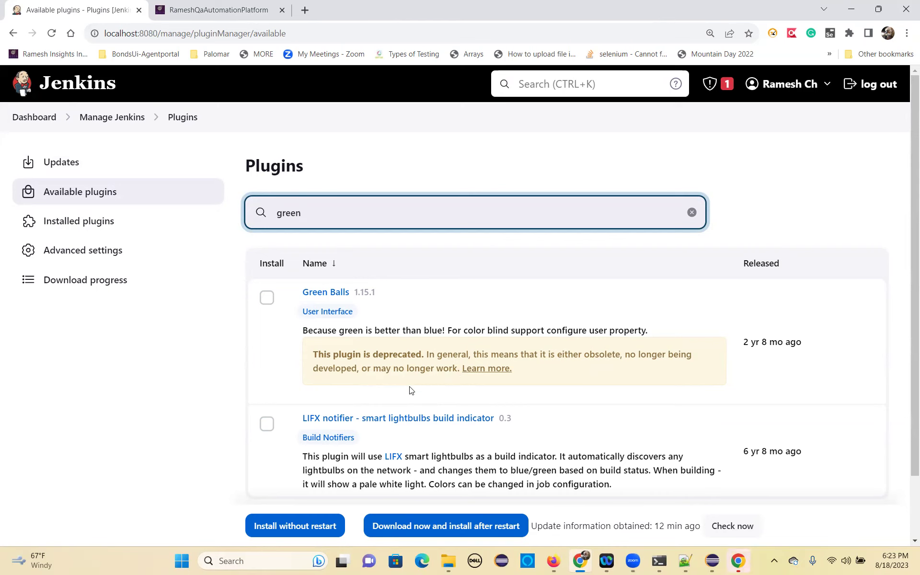
scroll(408, 388, "down", 1)
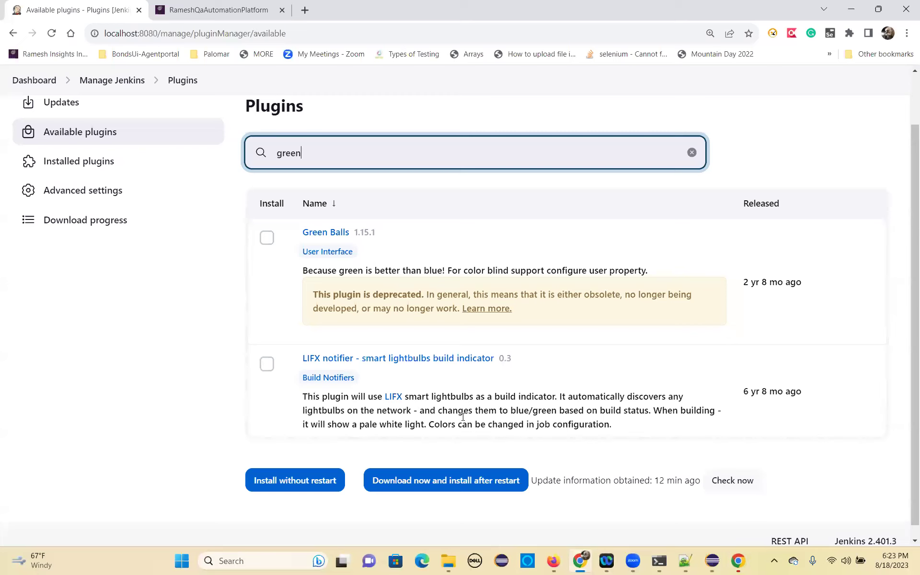
scroll(463, 417, "down", 1)
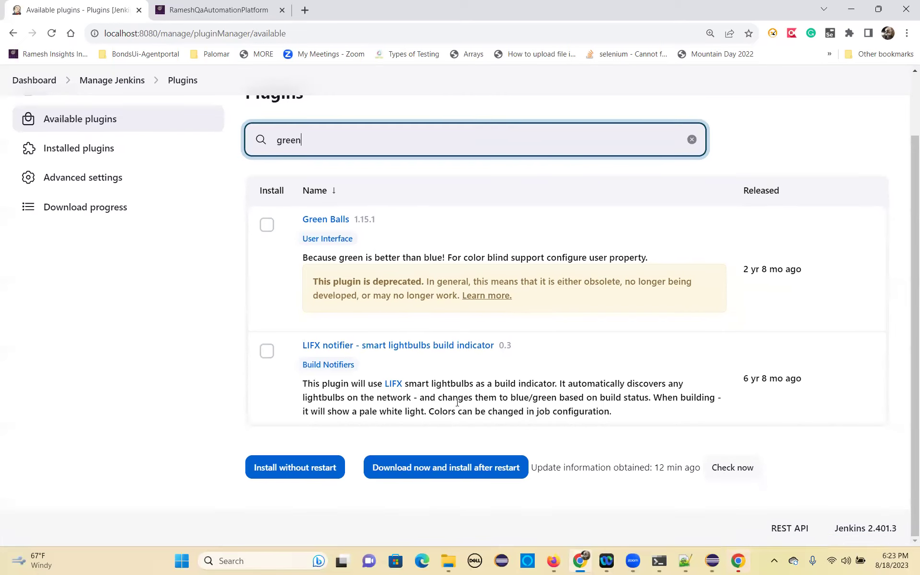
scroll(457, 402, "up", 2)
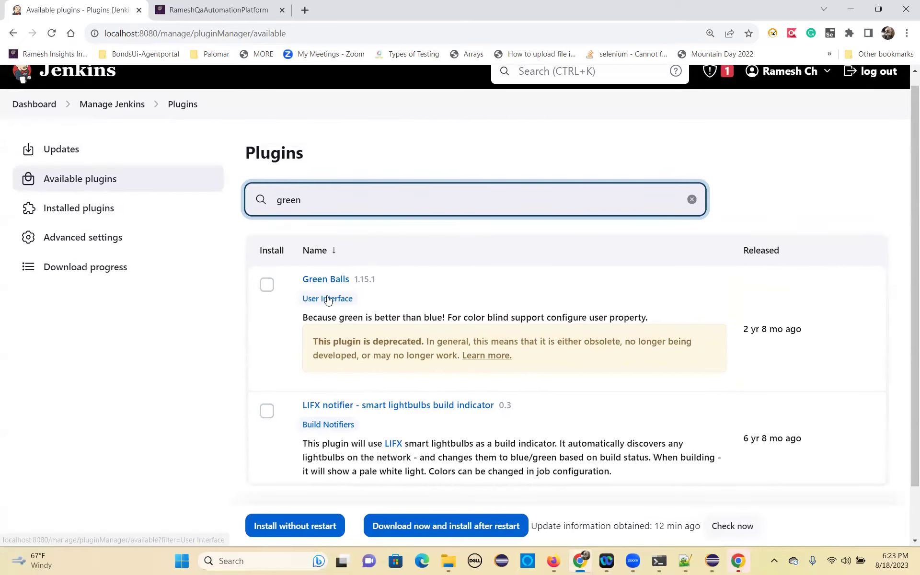
left_click(267, 285)
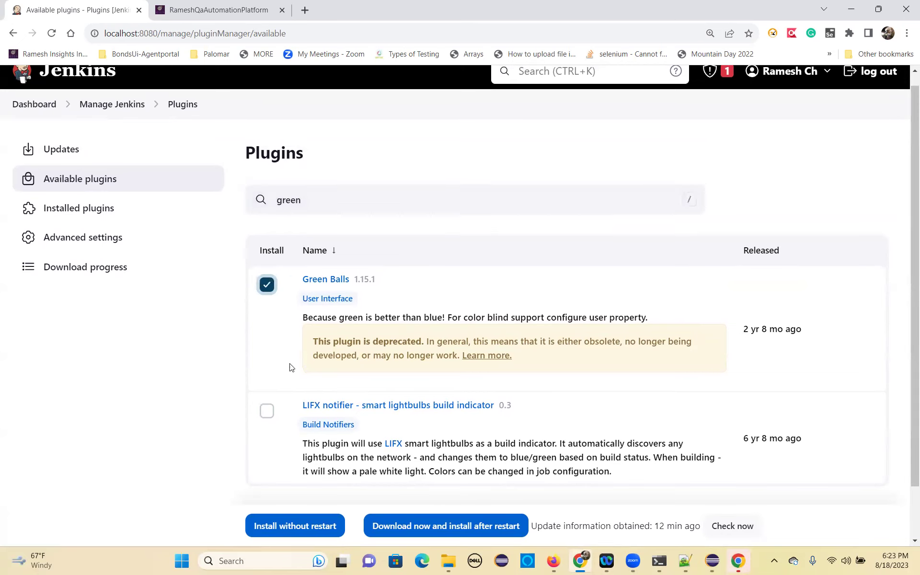
scroll(286, 472, "down", 2)
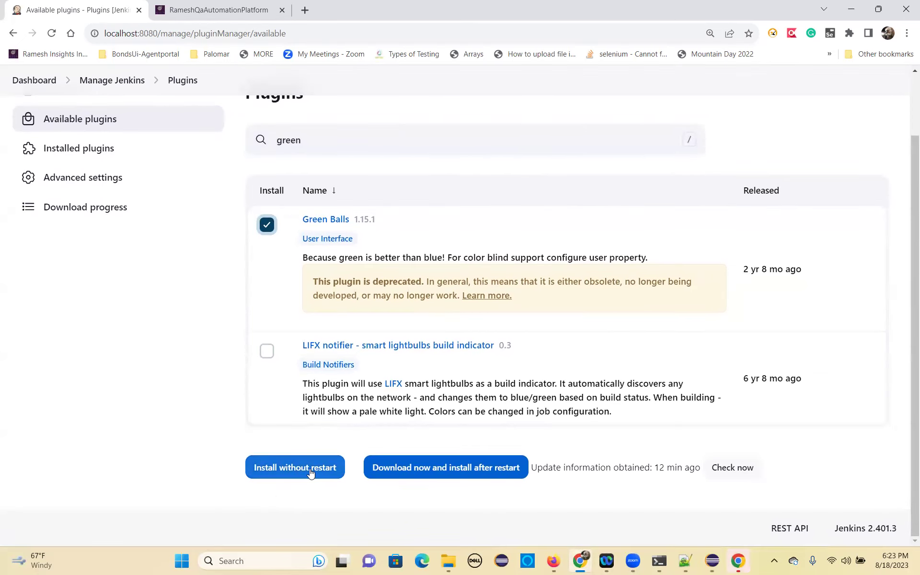
left_click(295, 467)
Check the blog's plugin list, search 'HTML' and install HTML Publisher without restart.
scroll(344, 400, "down", 10)
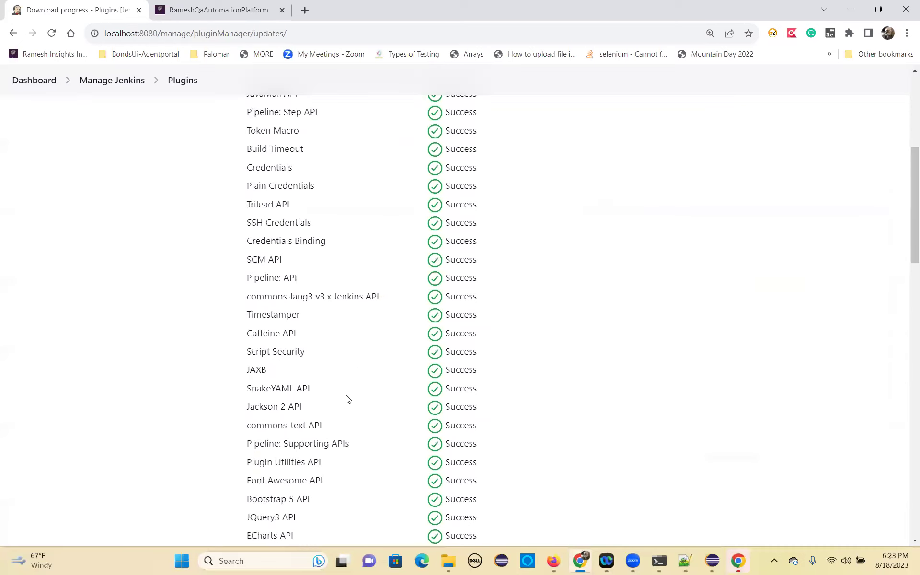
scroll(323, 418, "down", 15)
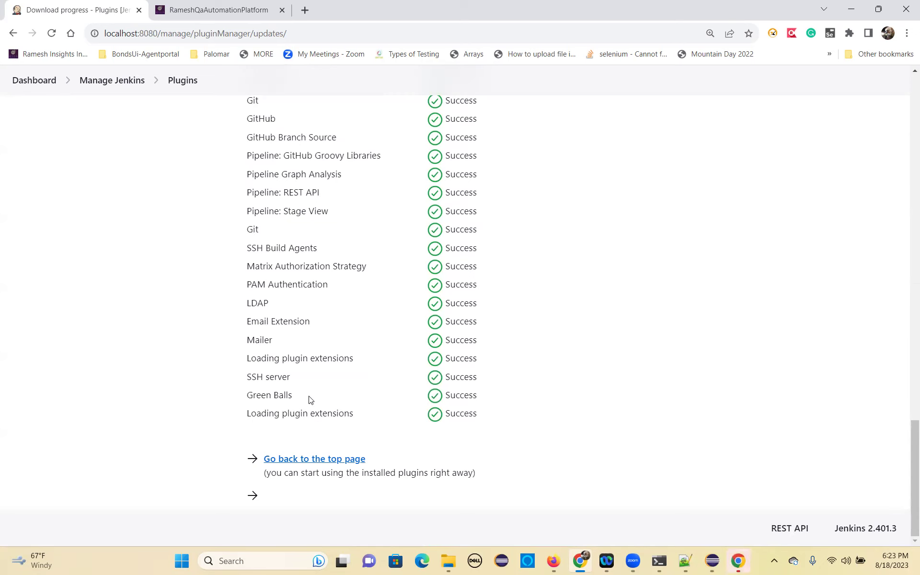
scroll(316, 409, "up", 20)
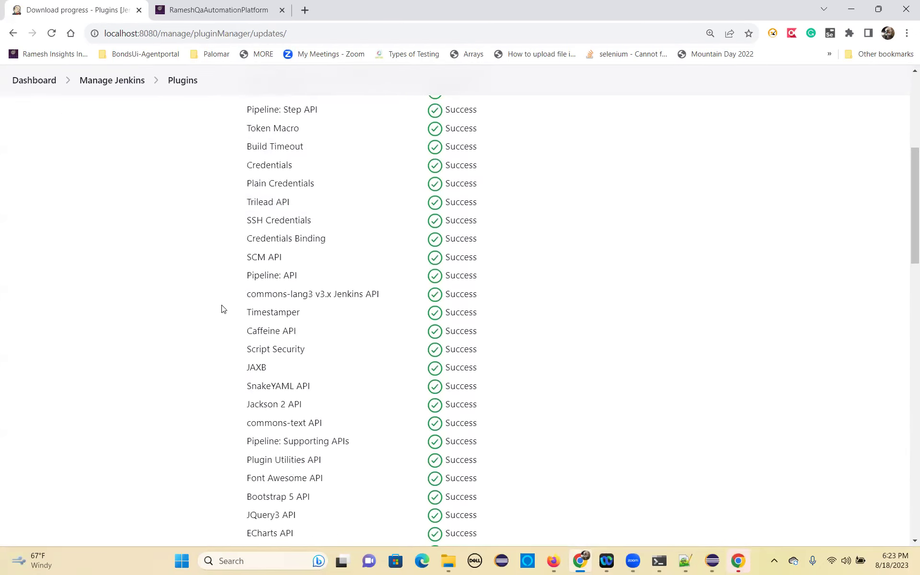
left_click(66, 192)
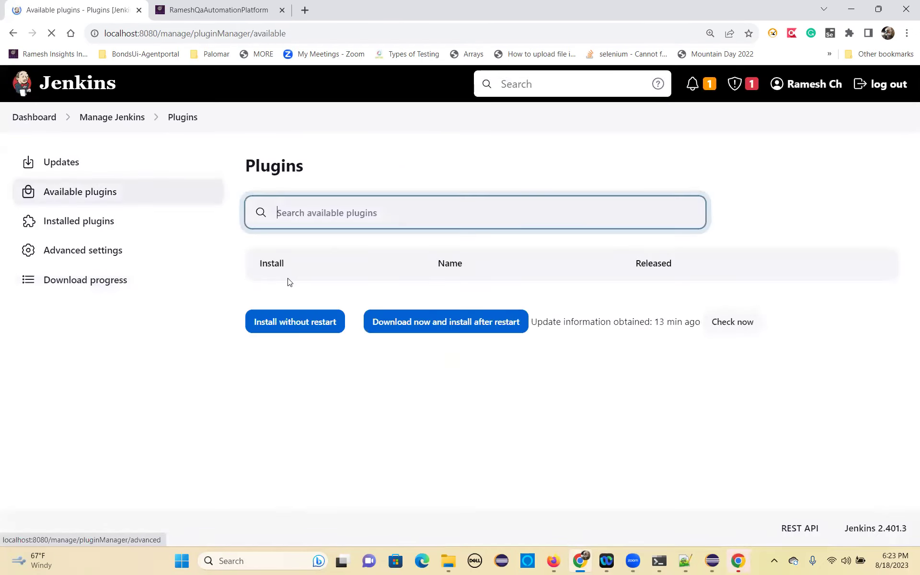
left_click(212, 11)
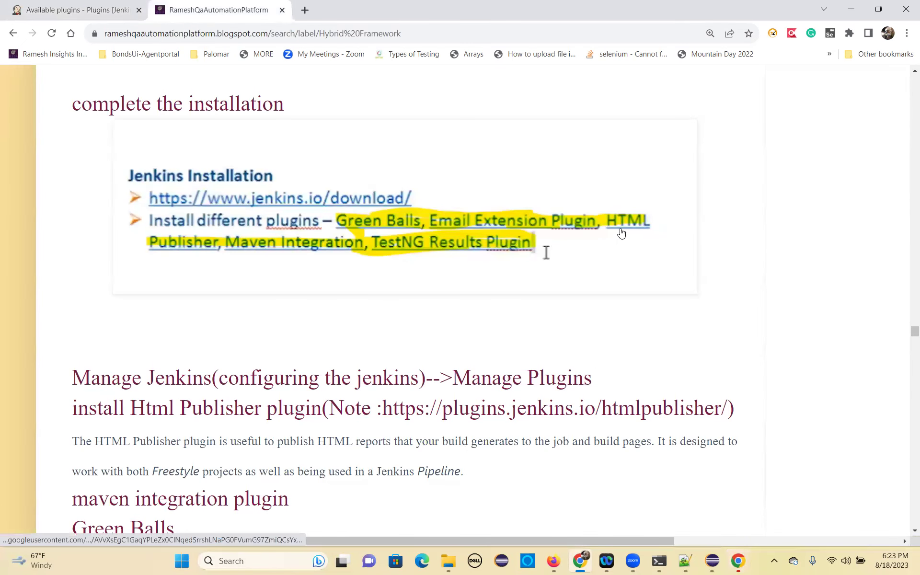
left_click(92, 9)
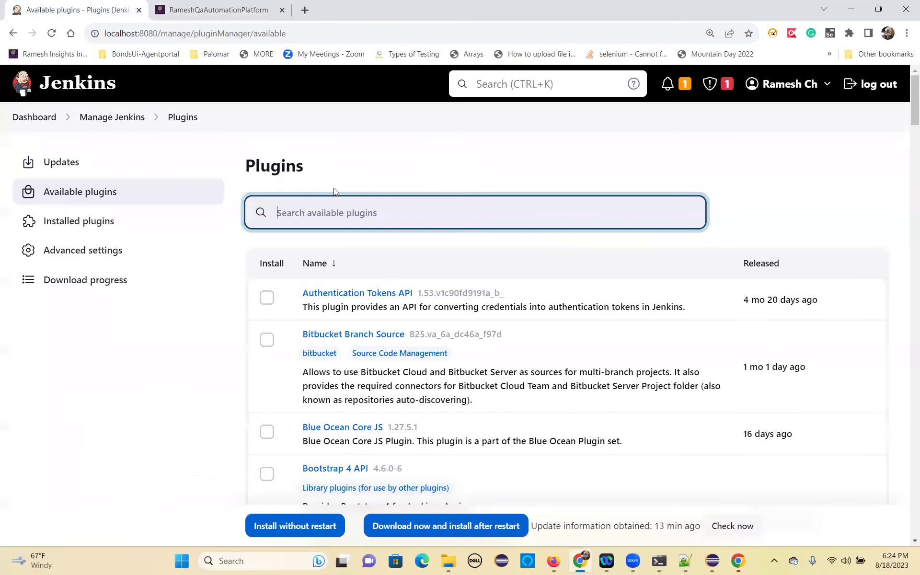
type("HTML")
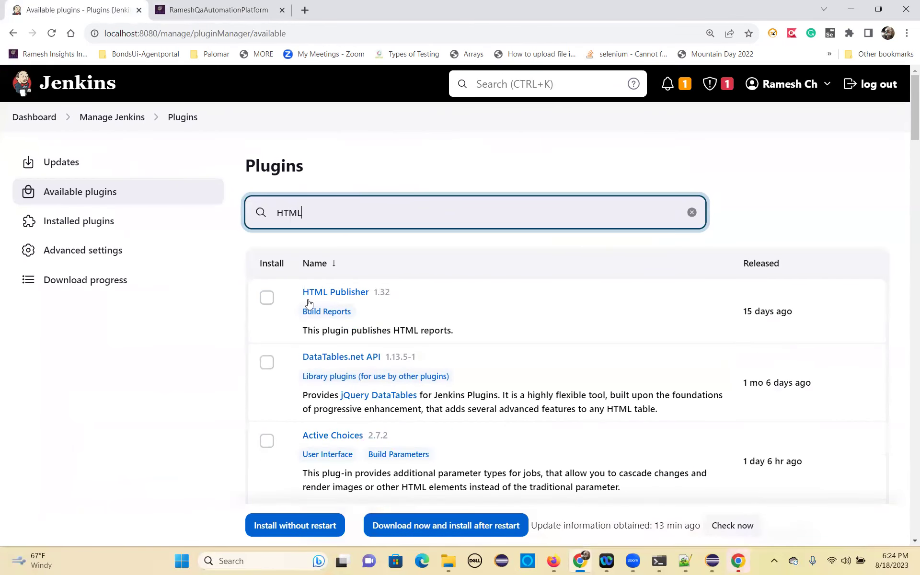
left_click(267, 298)
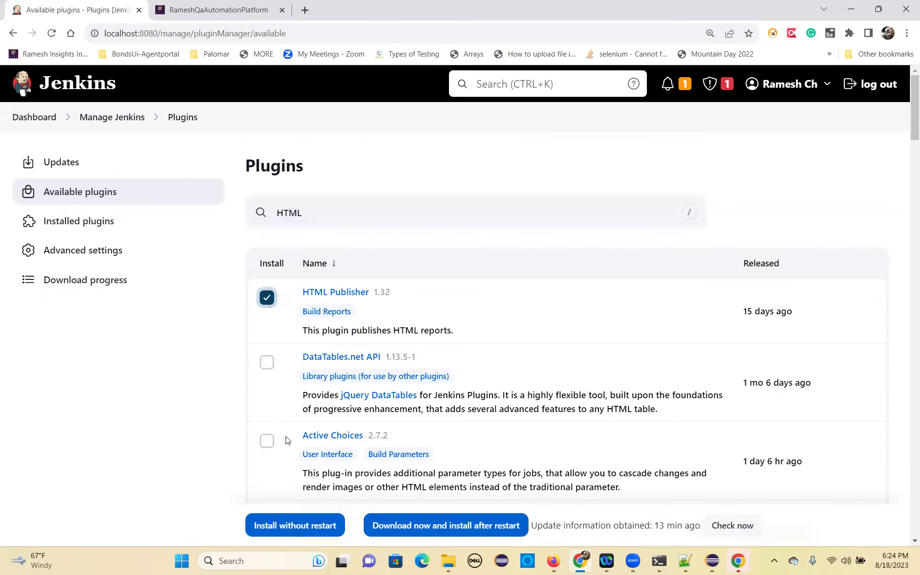
left_click(279, 525)
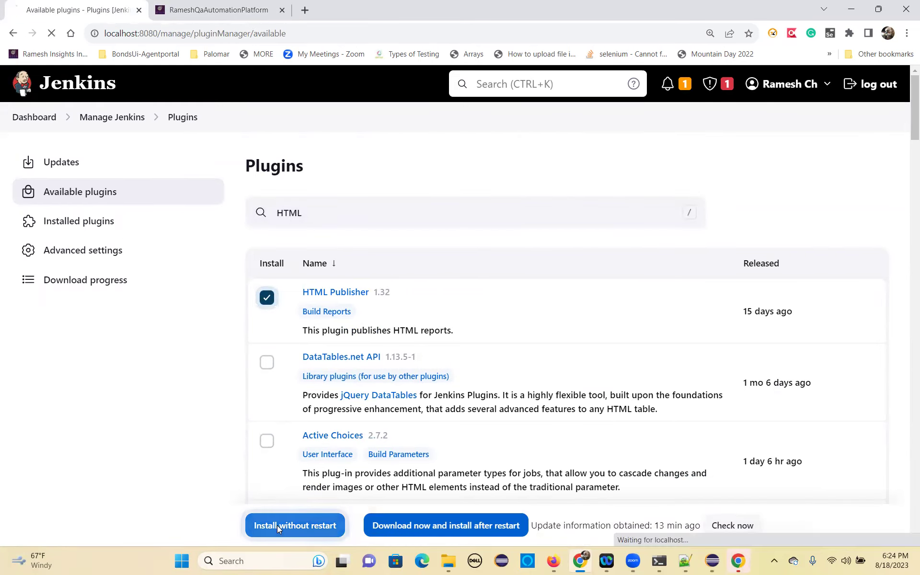
Back in Available plugins, consult the blog notes and search for 'Email exte'.
scroll(325, 446, "down", 6)
scroll(344, 439, "down", 15)
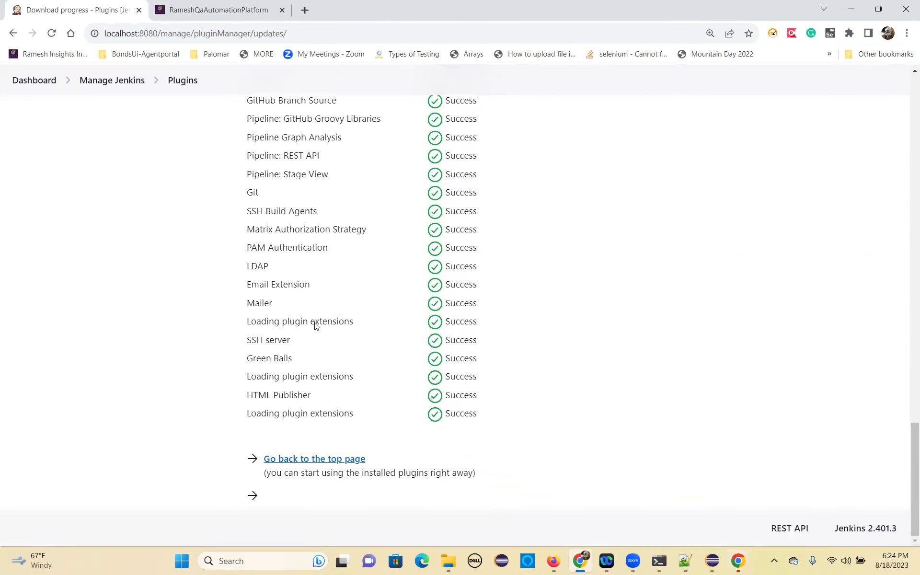
scroll(225, 219, "up", 20)
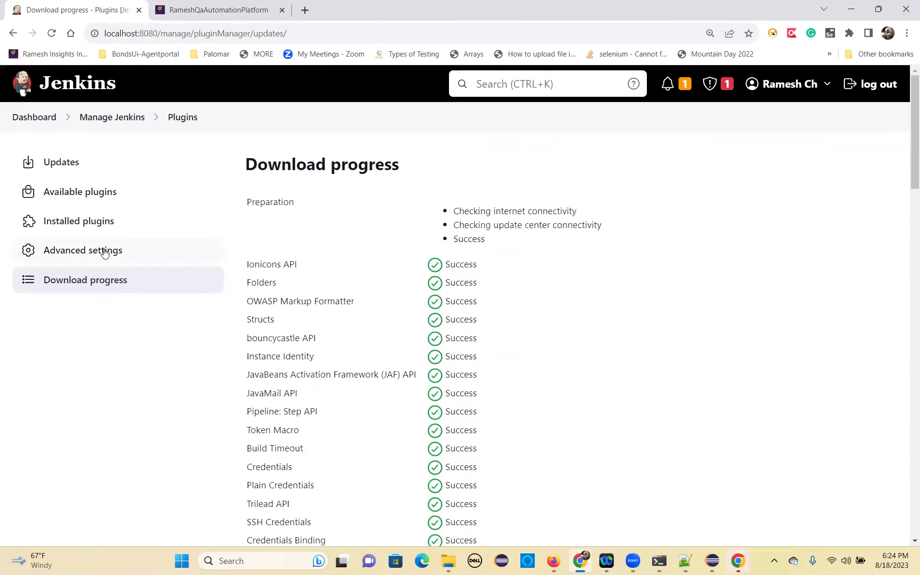
left_click(78, 193)
left_click(220, 9)
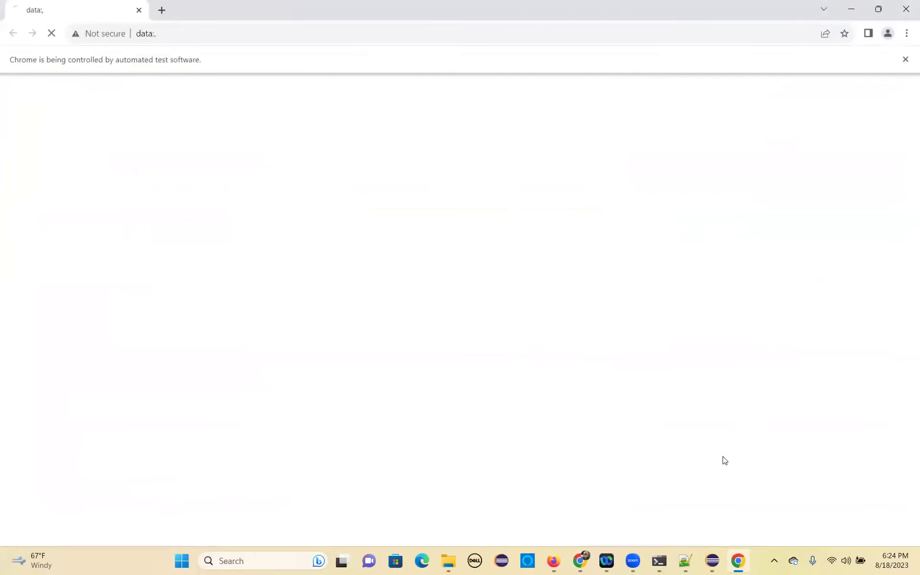
mouse_move(579, 561)
left_click(570, 500)
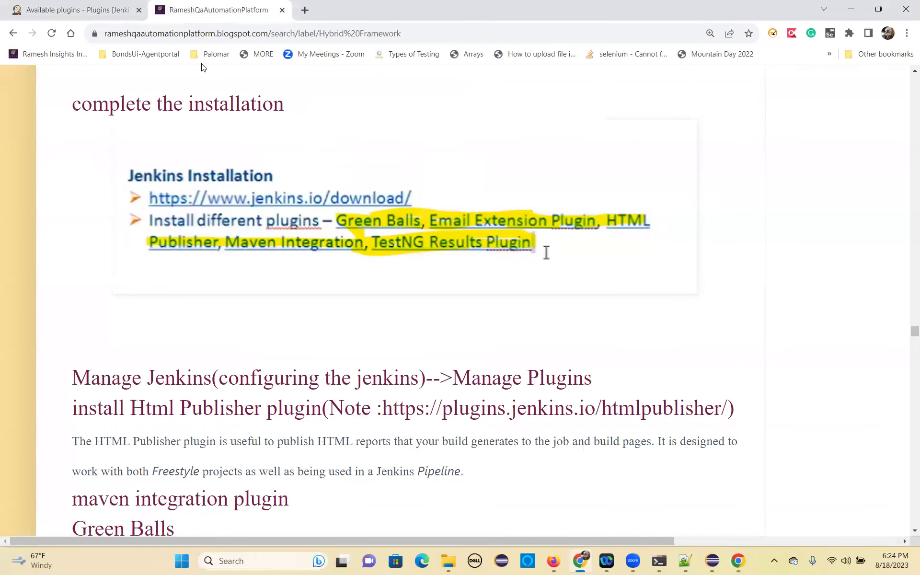
left_click(67, 13)
left_click(314, 224)
type("Email exte")
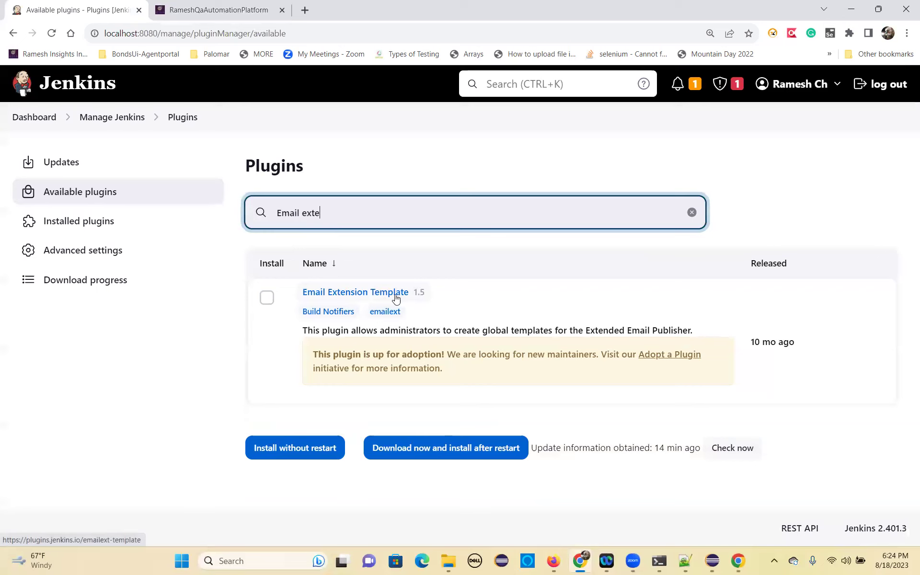
Install Email Extension Template without restart and watch its download progress.
left_click(267, 298)
left_click(259, 447)
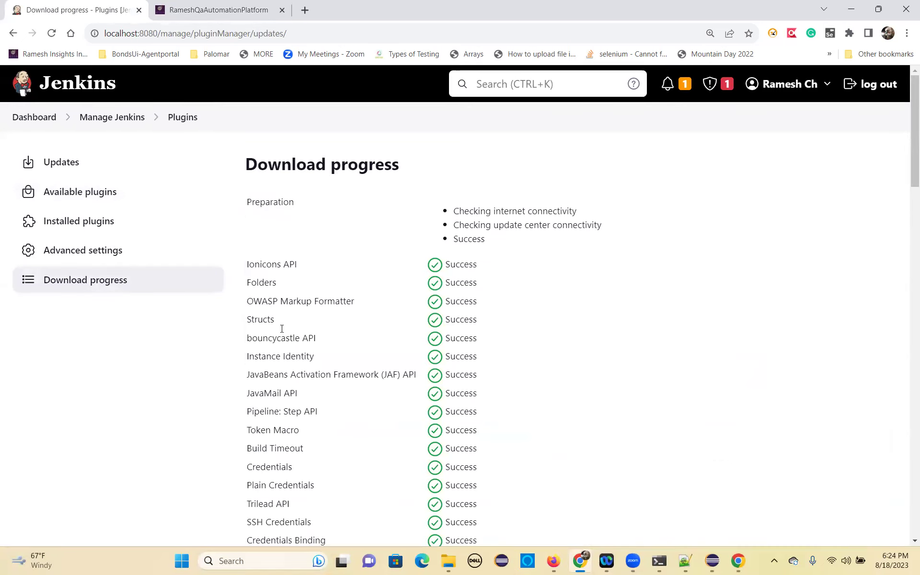
scroll(280, 339, "down", 20)
scroll(299, 465, "down", 4)
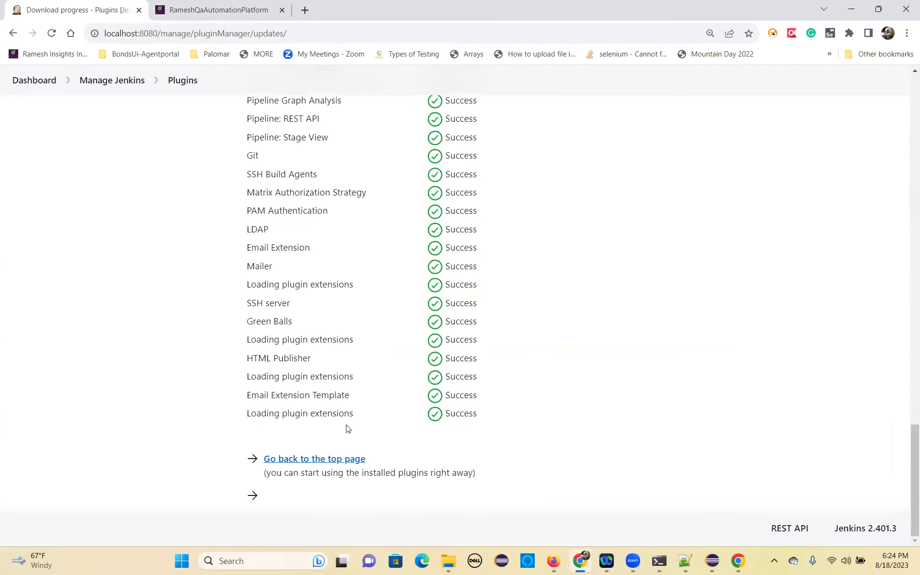
scroll(224, 249, "up", 20)
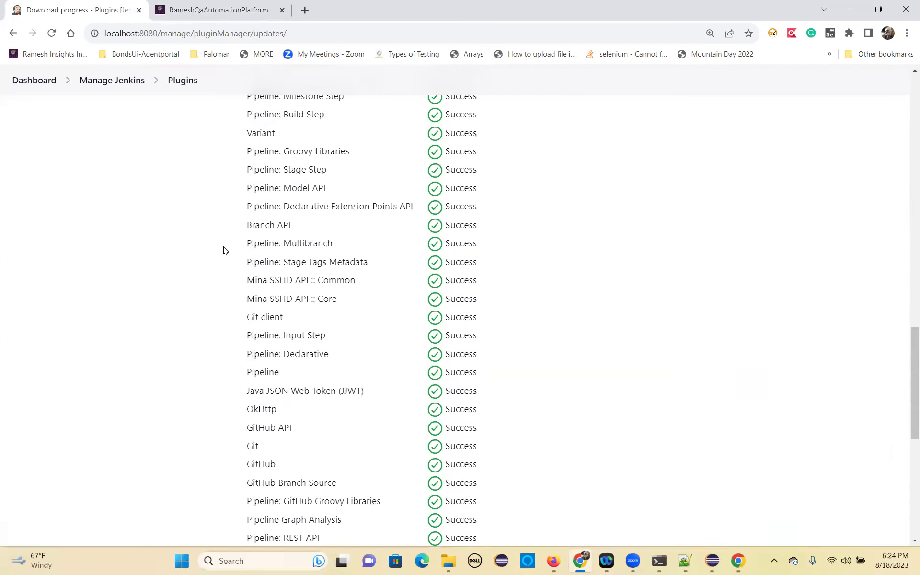
Search 'TestNG Res' and install TestNG Results without restart.
left_click(73, 199)
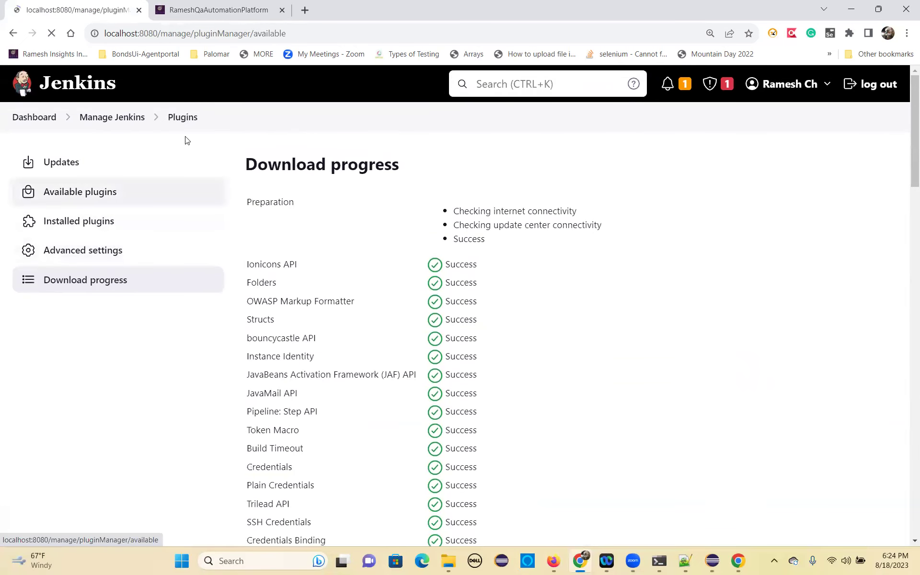
key("ctrl+Tab")
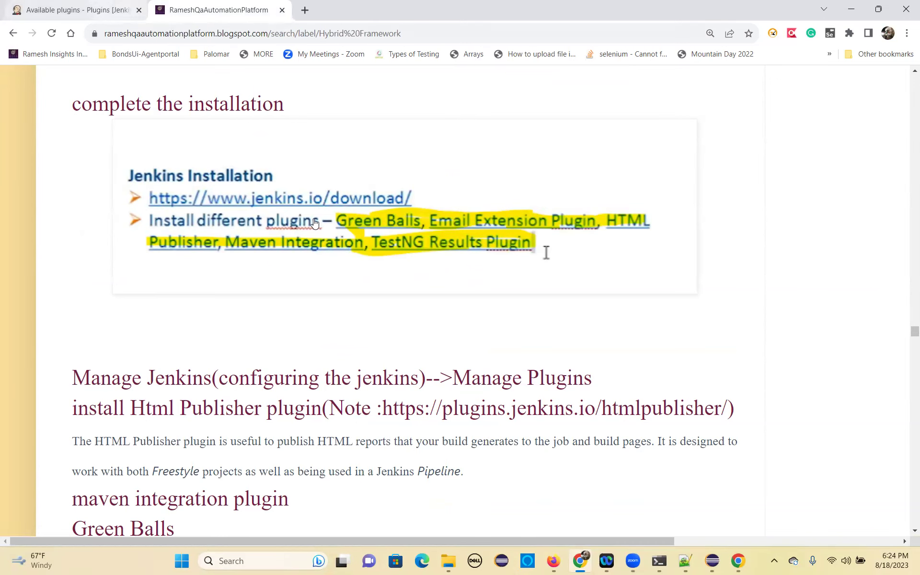
left_click(109, 17)
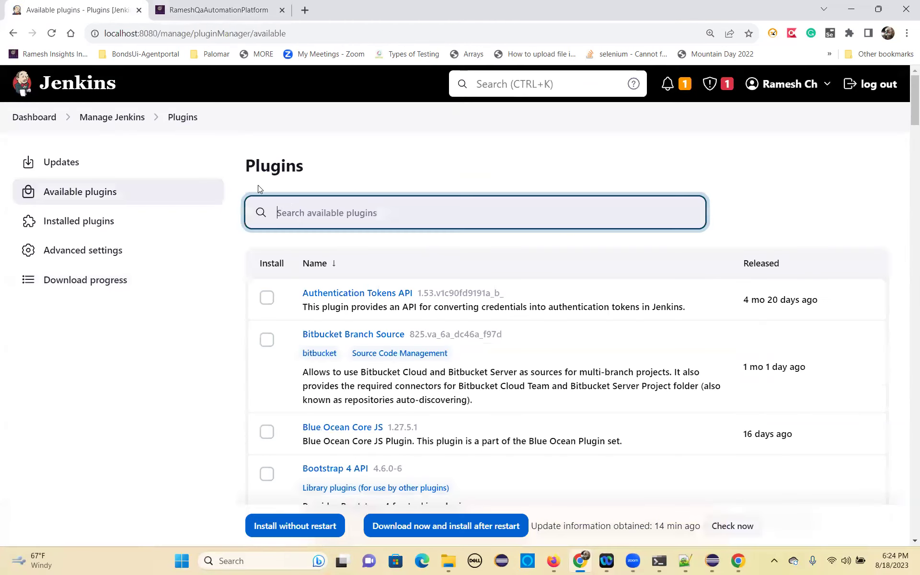
type("Tes")
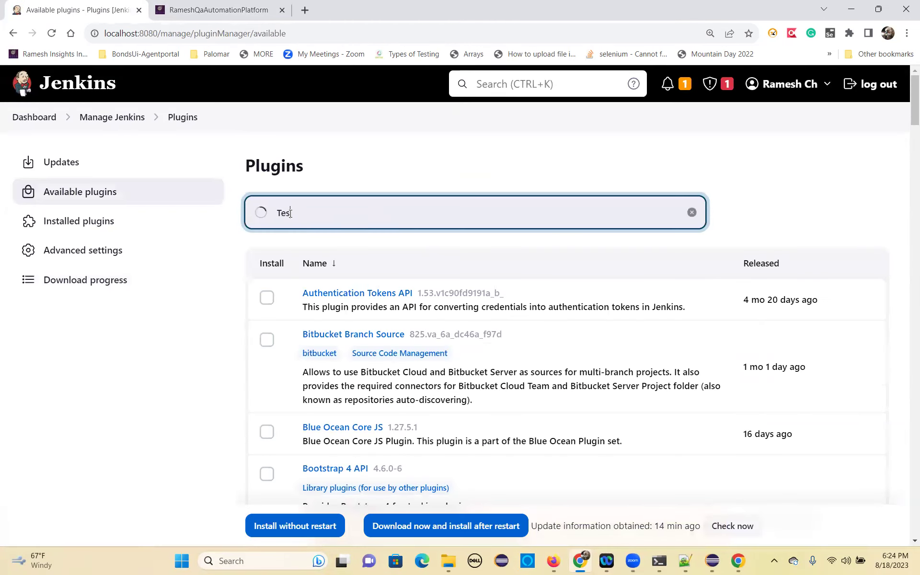
type("tNG Res")
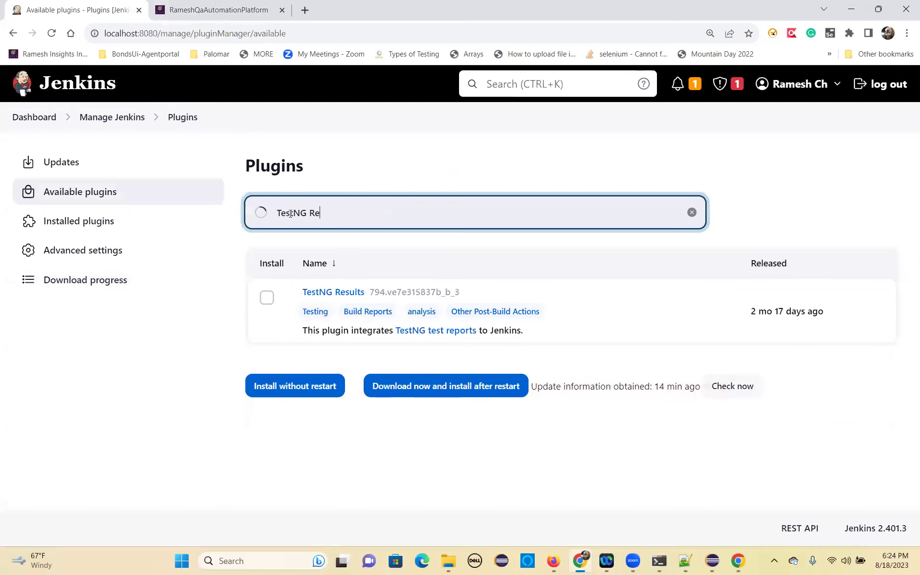
left_click(267, 297)
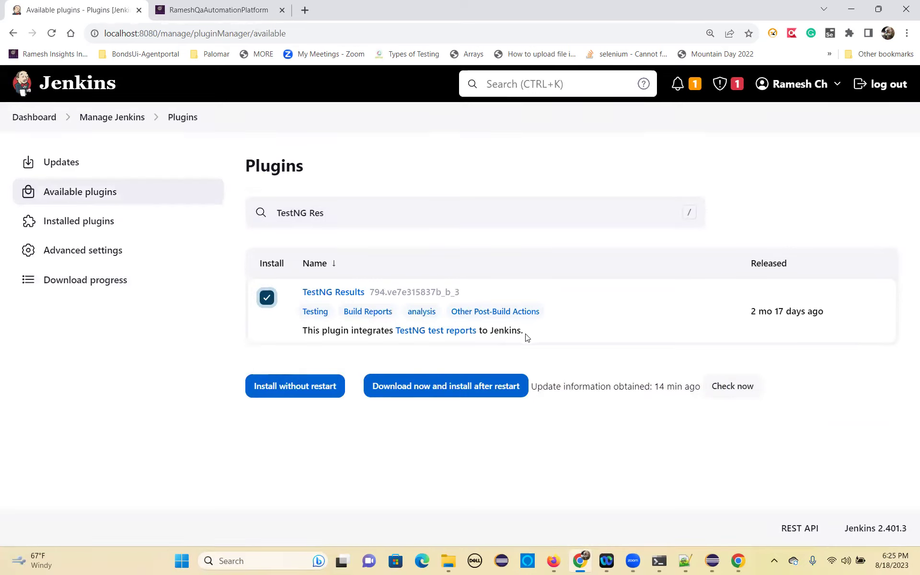
left_click(280, 388)
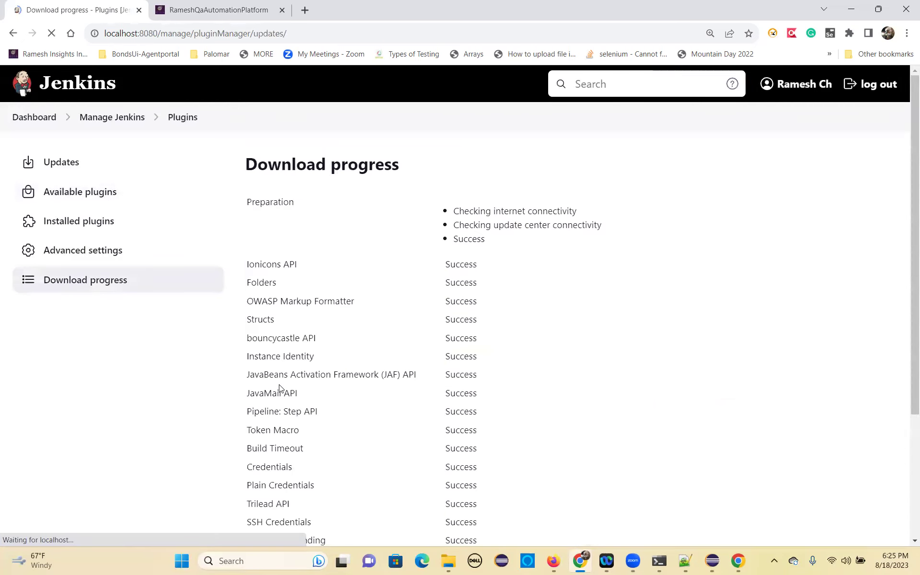
Confirm all downloads succeeded against the blog's list, then return to Available plugins.
scroll(374, 413, "down", 5)
scroll(375, 413, "down", 15)
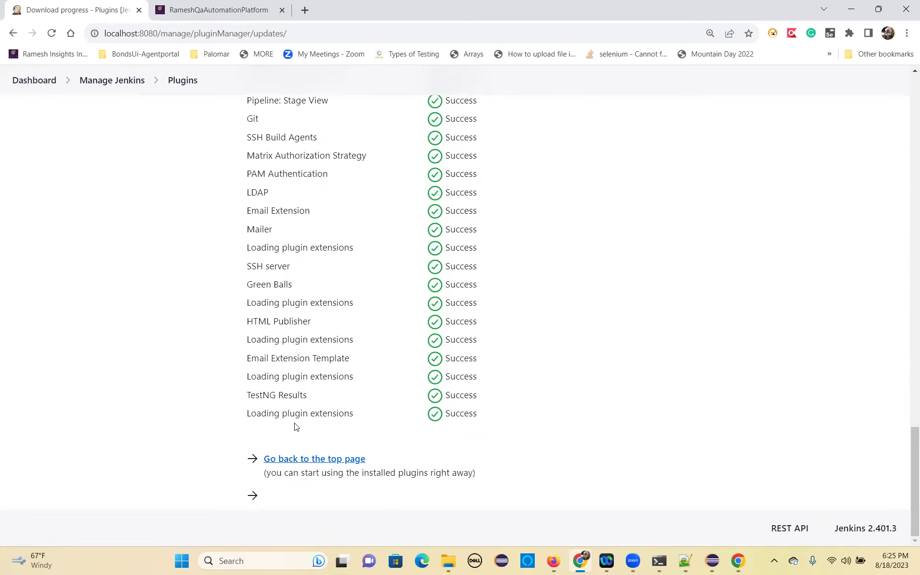
scroll(274, 325, "up", 20)
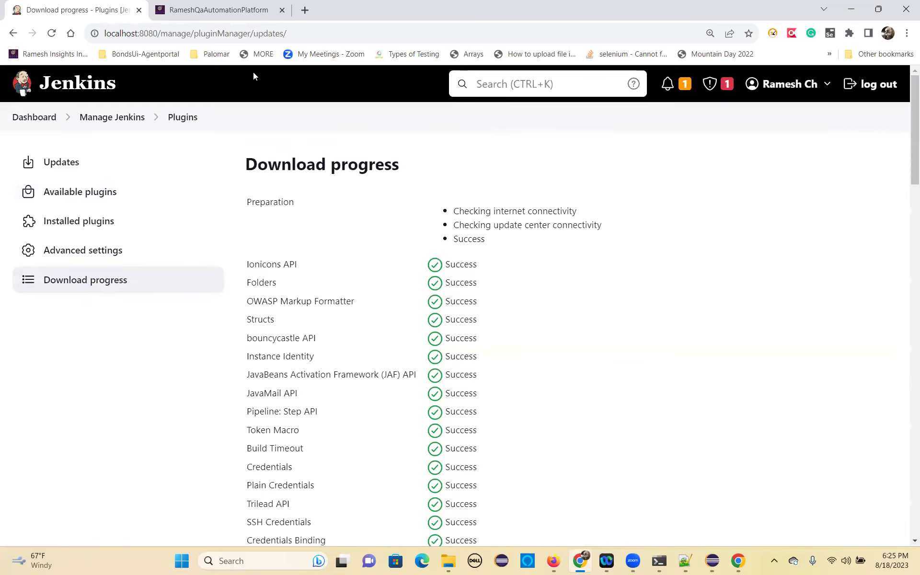
left_click(233, 7)
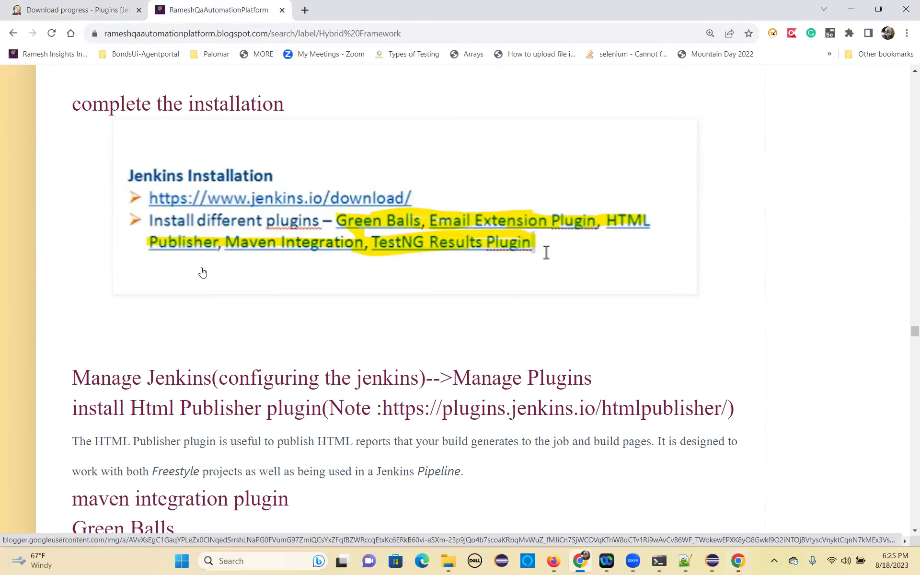
left_click(82, 6)
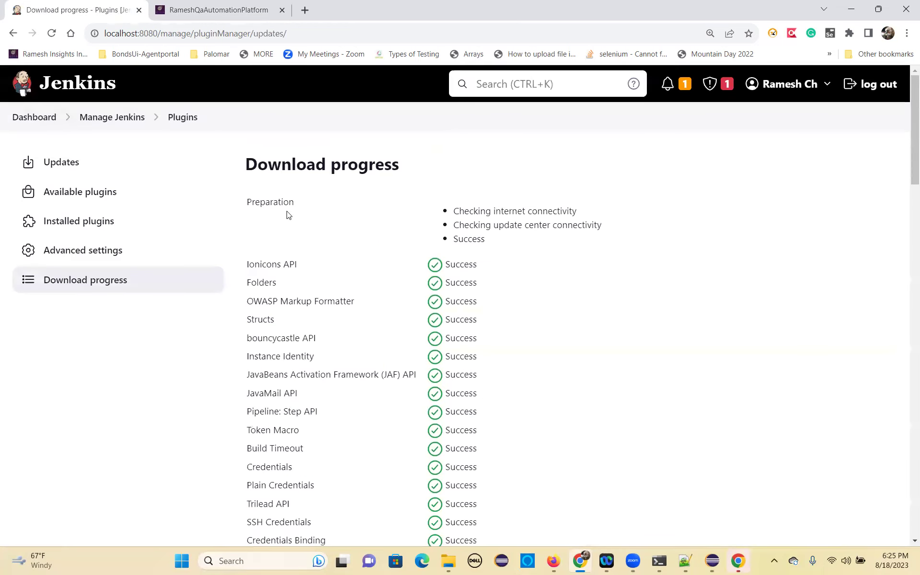
left_click(80, 190)
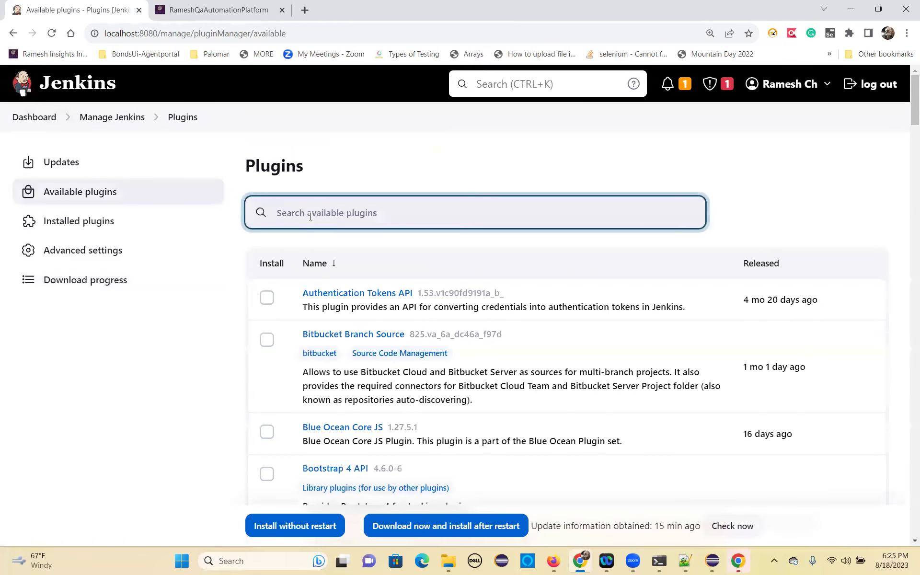
Search 'maven' and tick Maven Integration and Pipeline Maven Integration.
type("maven")
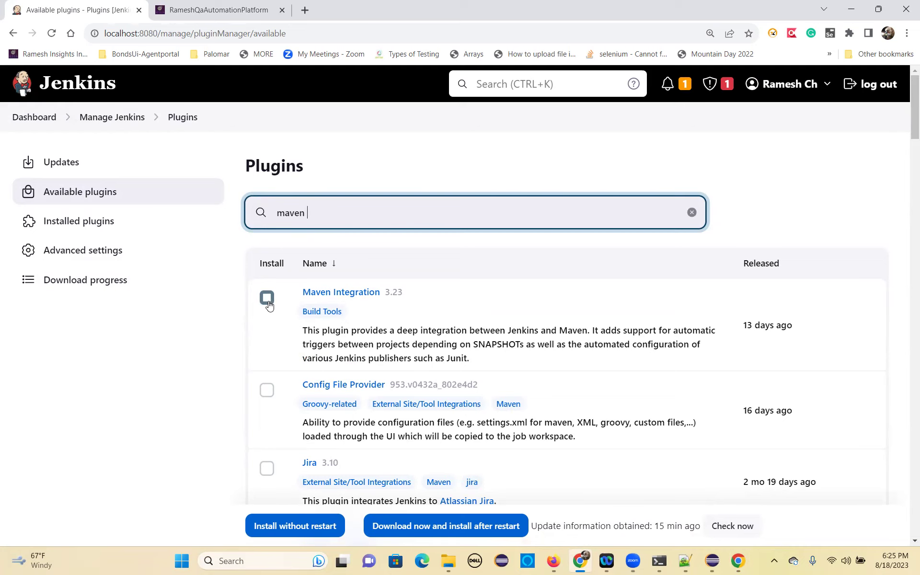
left_click(267, 298)
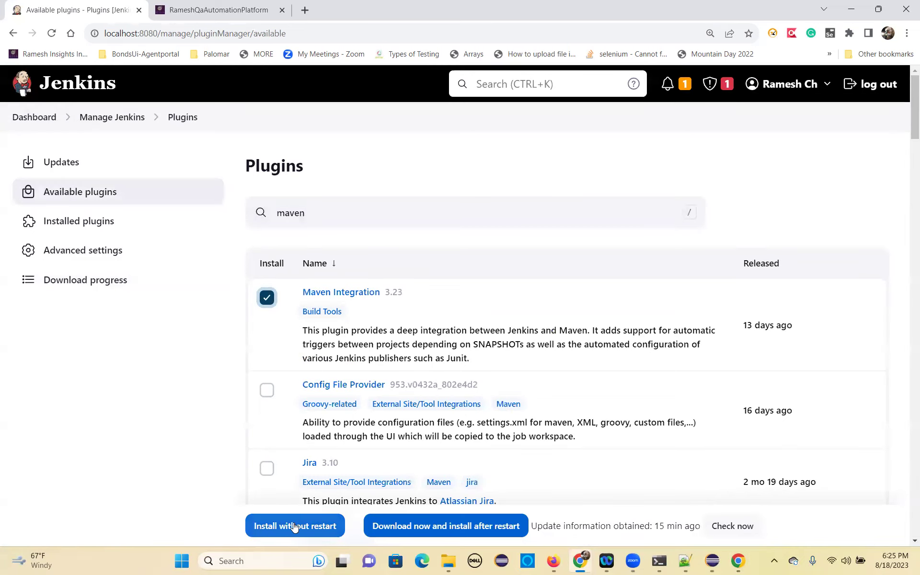
scroll(287, 417, "down", 2)
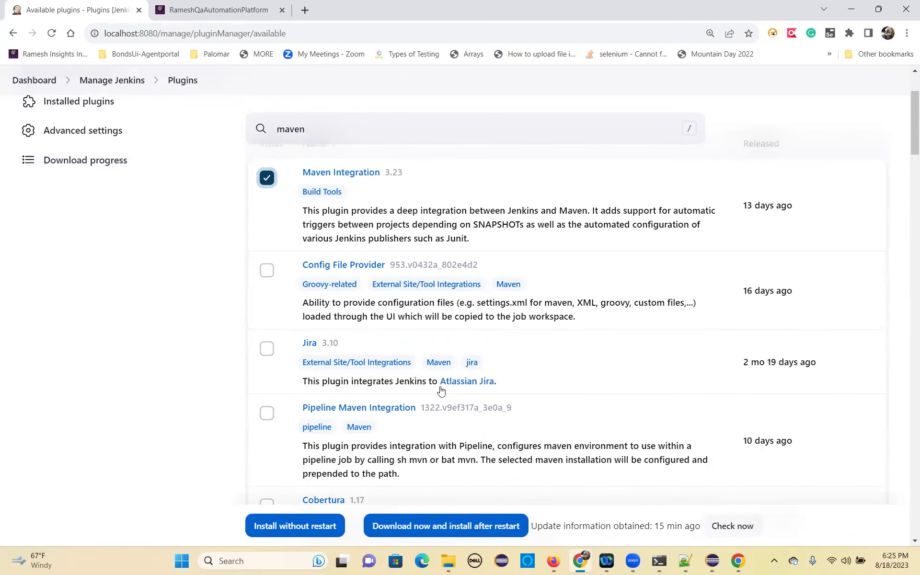
scroll(282, 368, "down", 1)
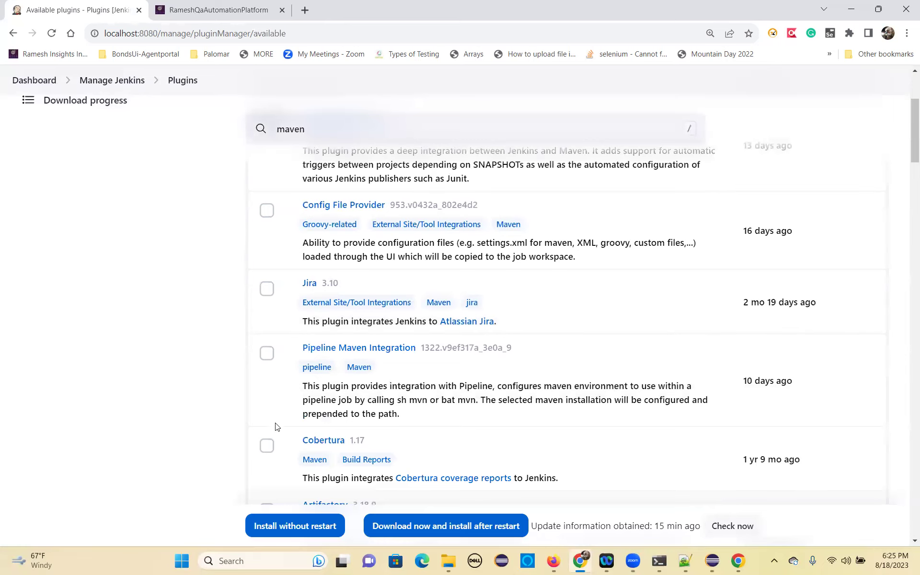
left_click(267, 354)
scroll(285, 417, "down", 1)
scroll(278, 414, "down", 1)
Tick Cobertura and Maven Info, then install all marked plugins without restart.
left_click(267, 329)
scroll(283, 392, "down", 3)
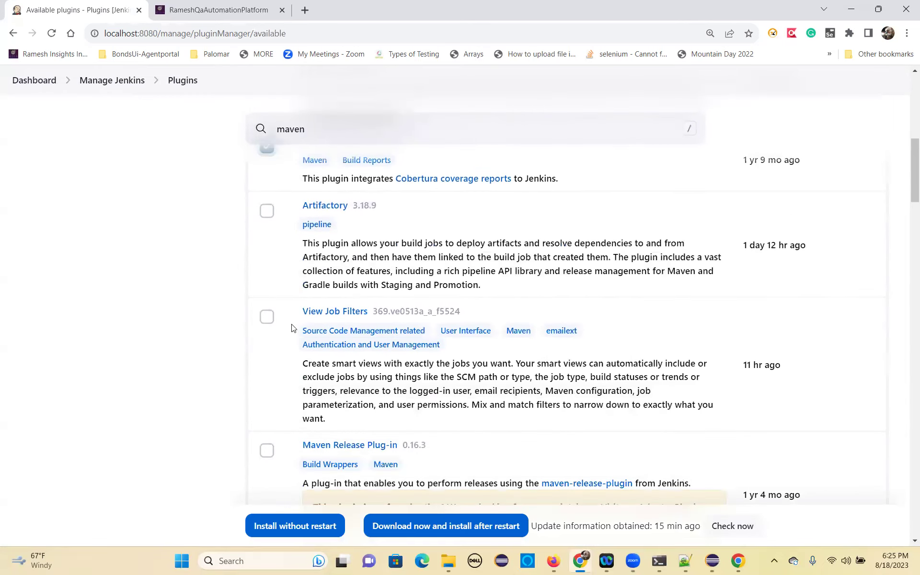
scroll(275, 422, "down", 2)
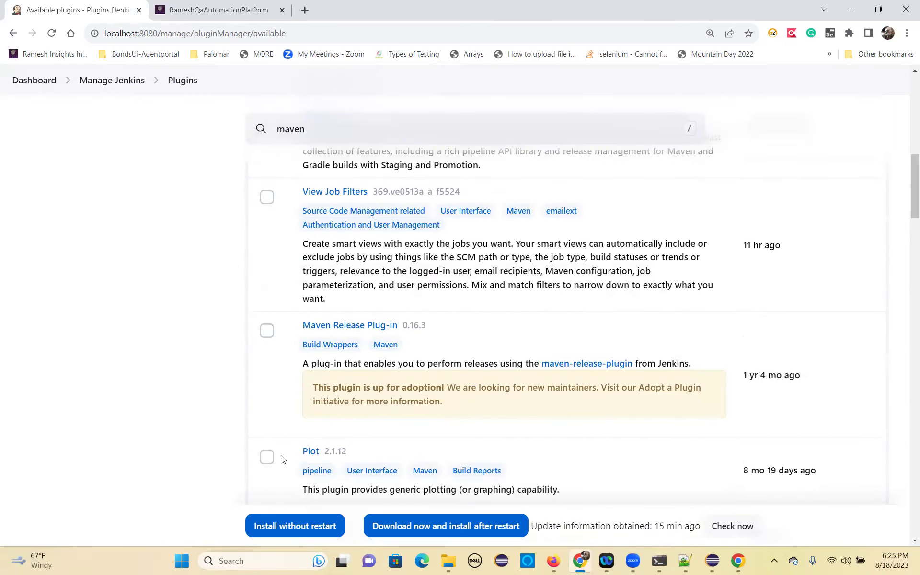
scroll(281, 459, "down", 3)
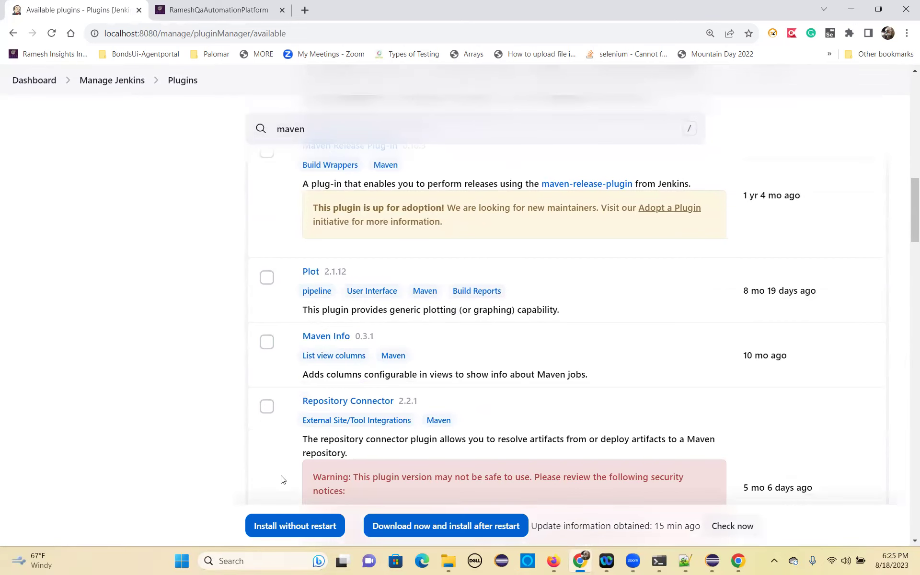
left_click(266, 342)
scroll(254, 408, "down", 1)
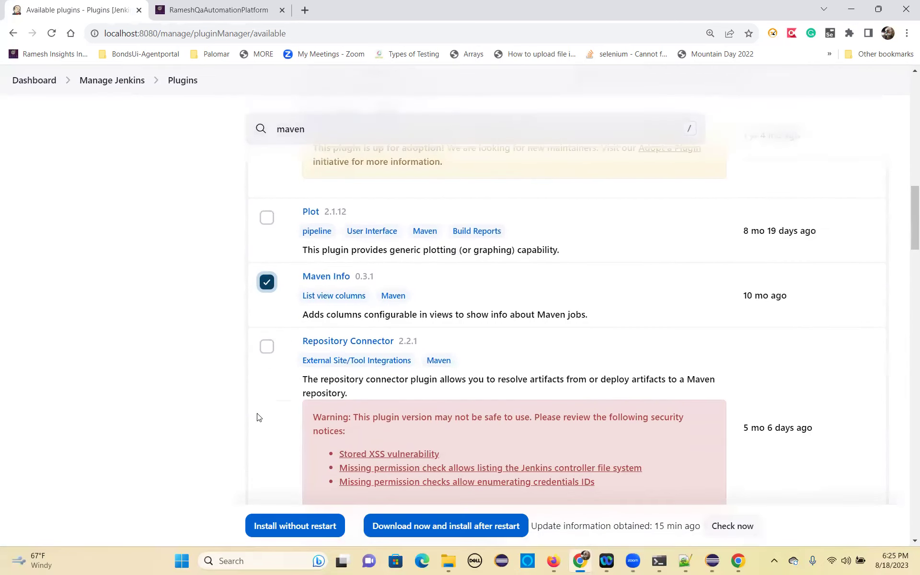
left_click(282, 526)
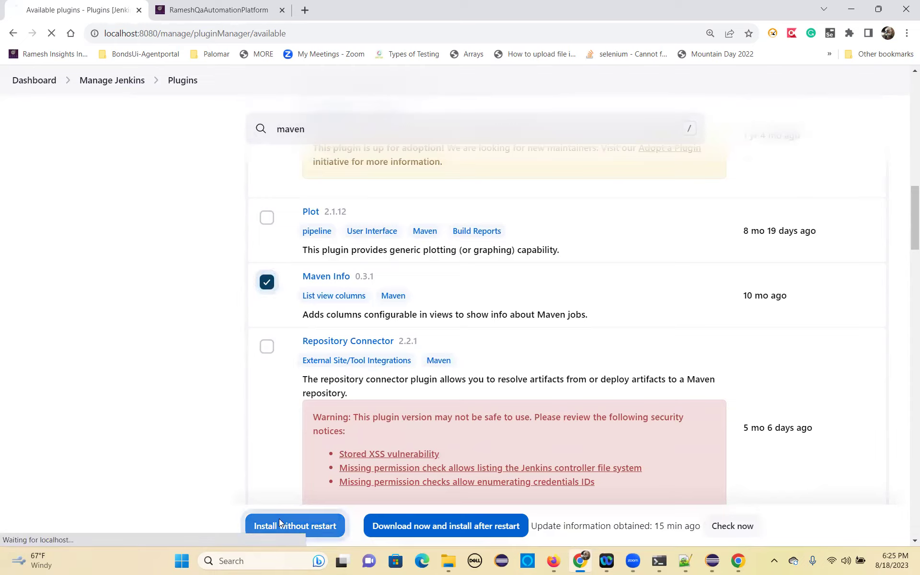
scroll(301, 414, "down", 10)
scroll(301, 415, "down", 15)
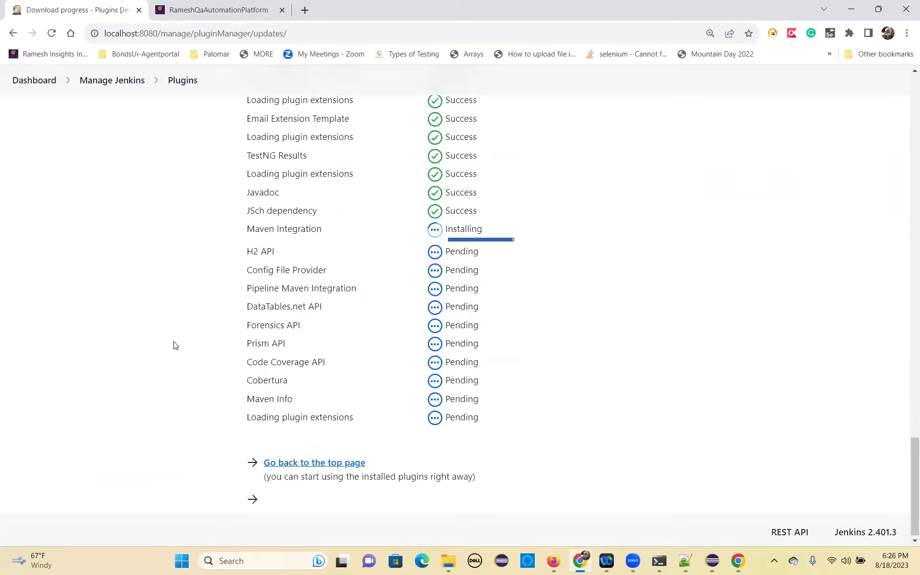
scroll(165, 357, "up", 15)
scroll(165, 187, "up", 10)
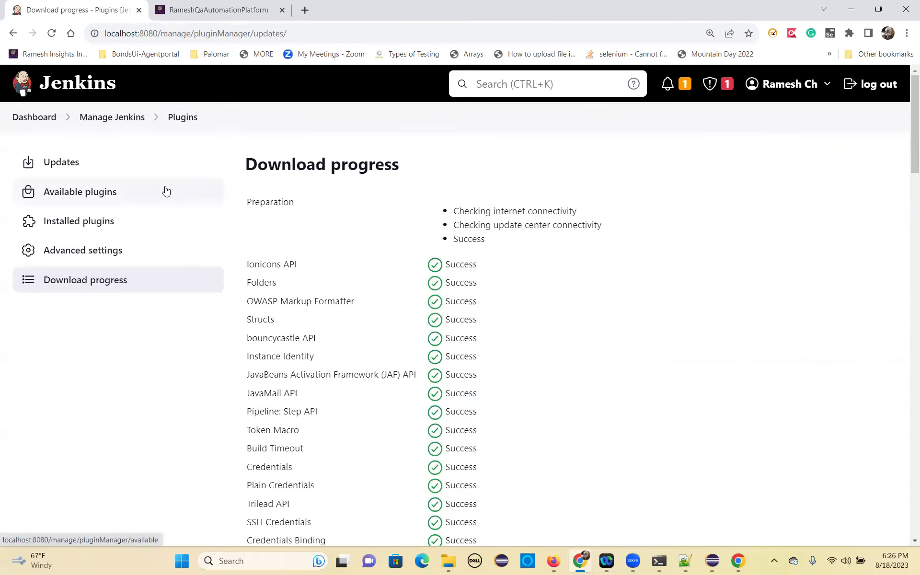
Open the Console Output of HybridAutomationAug182023 build #1 from the dashboard.
left_click(43, 118)
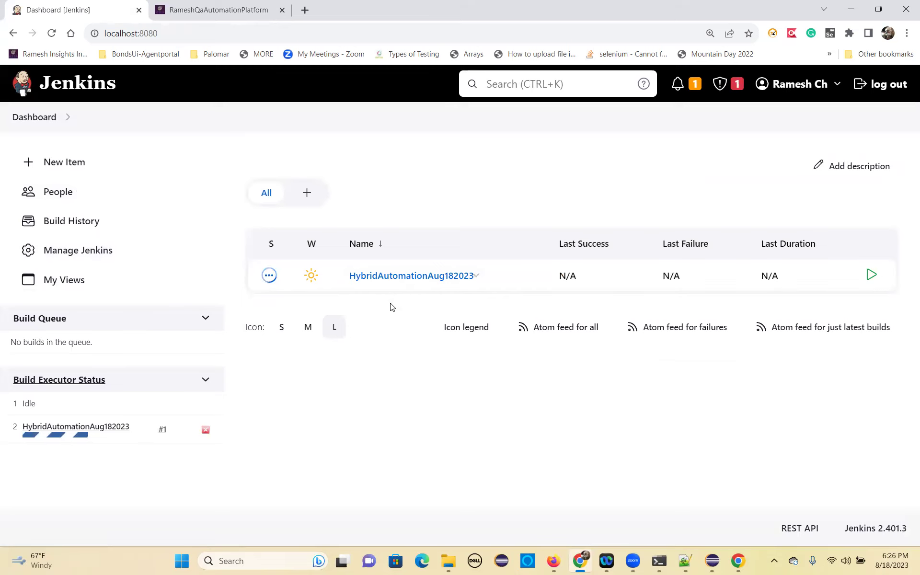
left_click(402, 281)
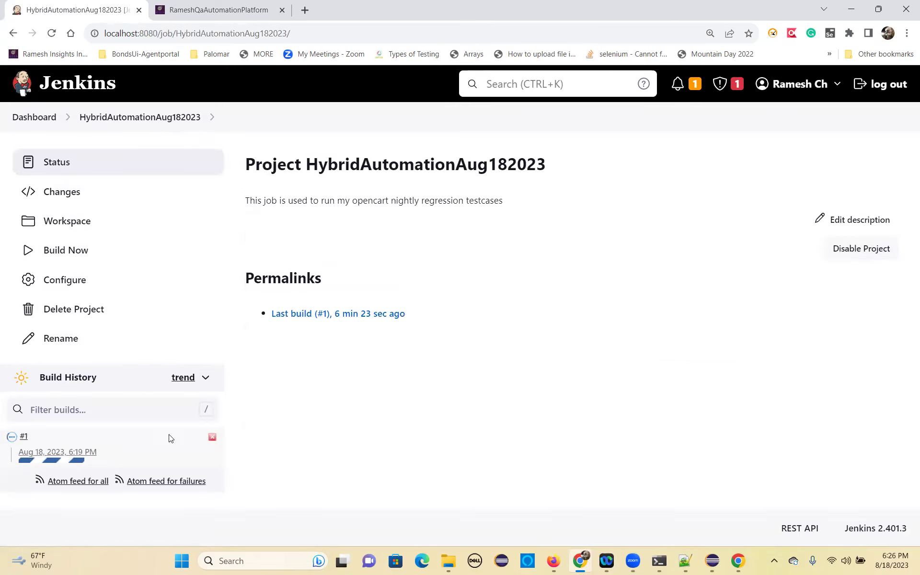
left_click(58, 454)
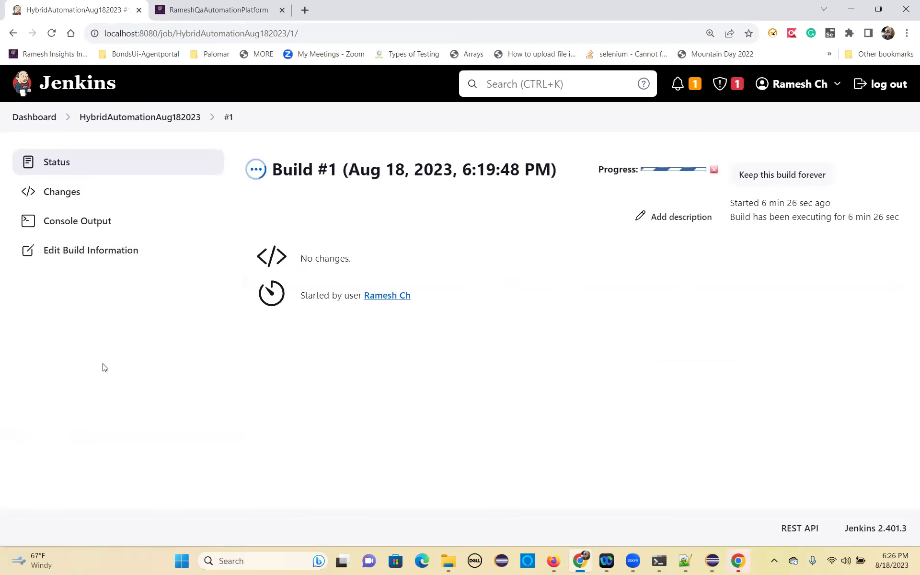
left_click(80, 227)
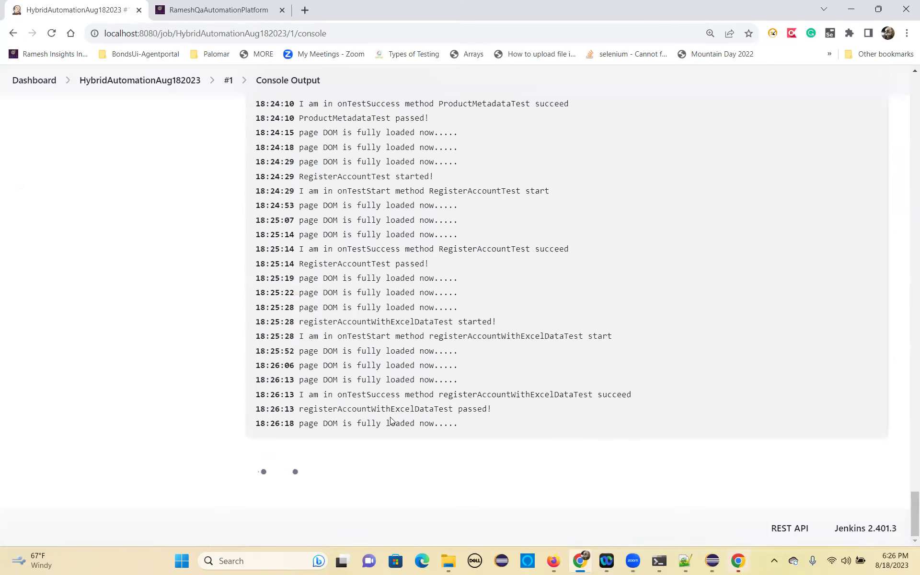
Review the log, highlighting 'passed!' on the 18:26:13 line, then return to the project page.
left_click_drag(454, 394, 494, 403)
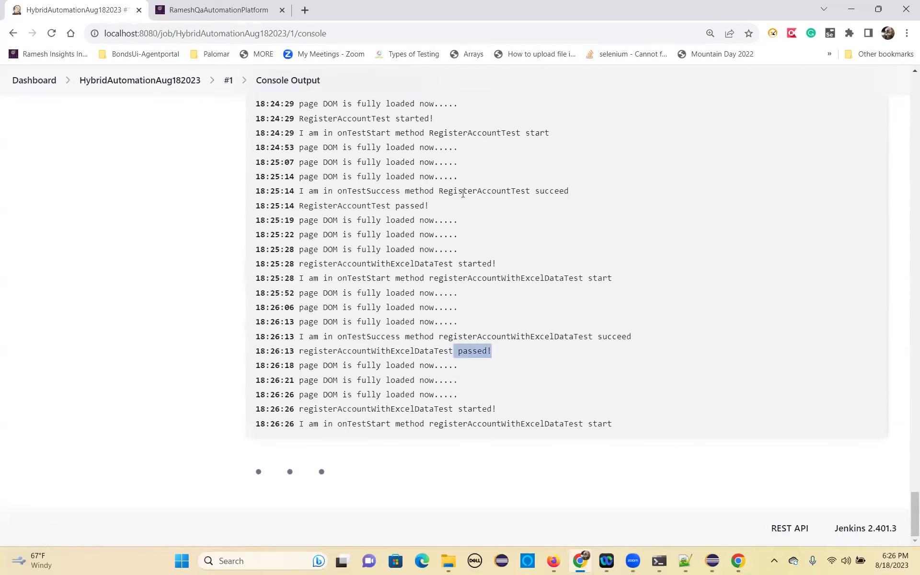
scroll(457, 376, "up", 20)
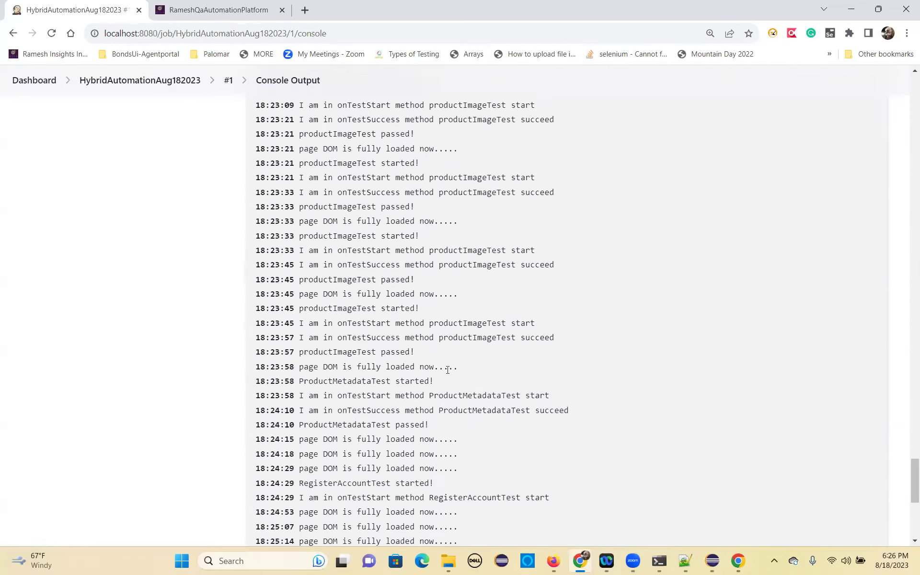
scroll(444, 371, "up", 8)
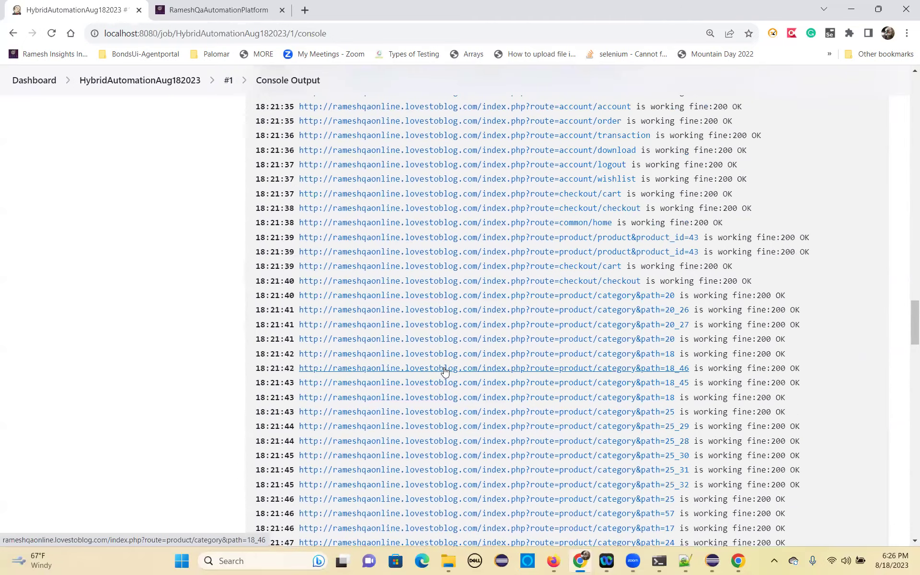
scroll(444, 367, "up", 3)
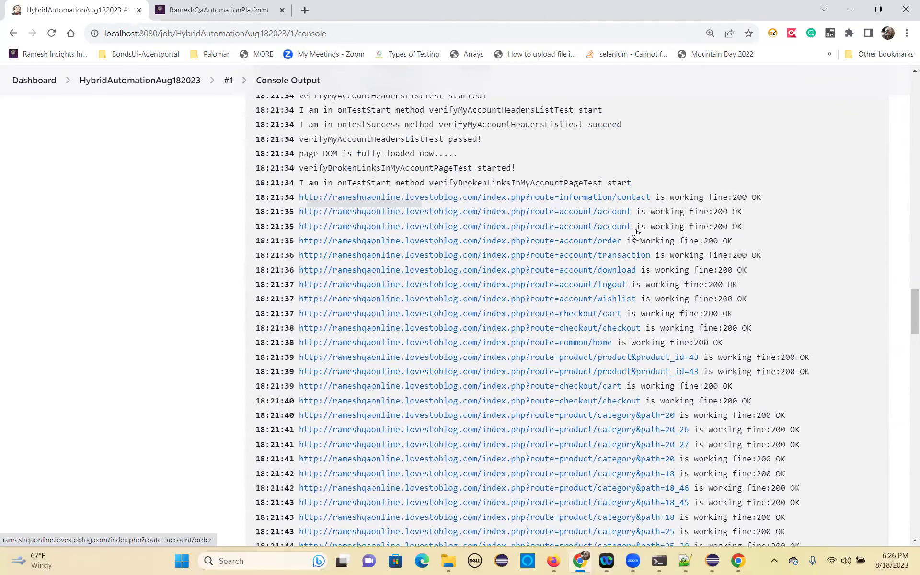
scroll(759, 405, "down", 20)
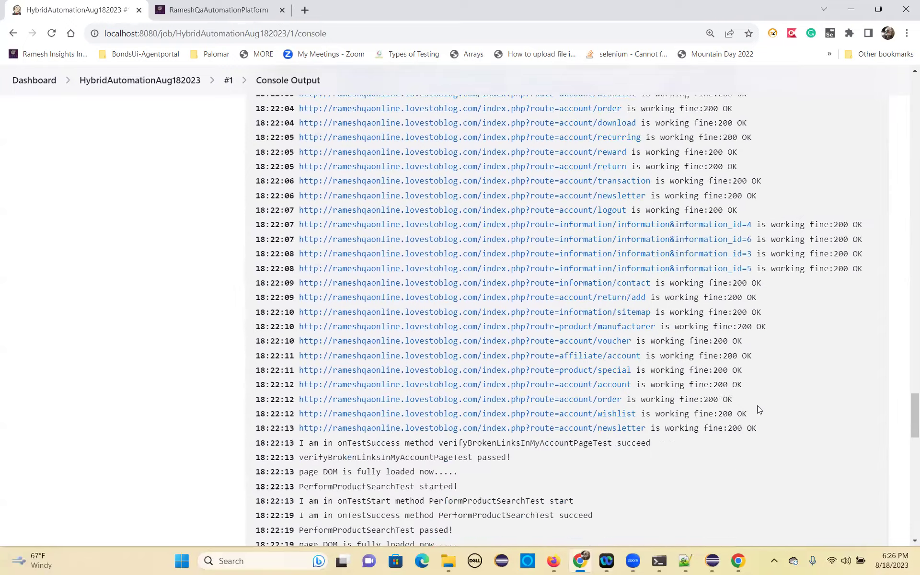
scroll(221, 312, "up", 20)
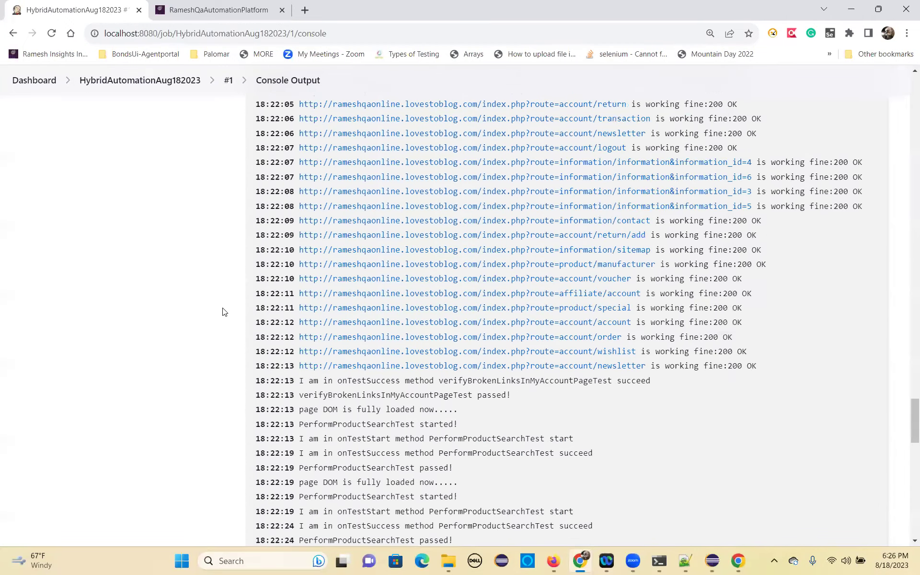
scroll(207, 287, "up", 5)
scroll(581, 376, "down", 20)
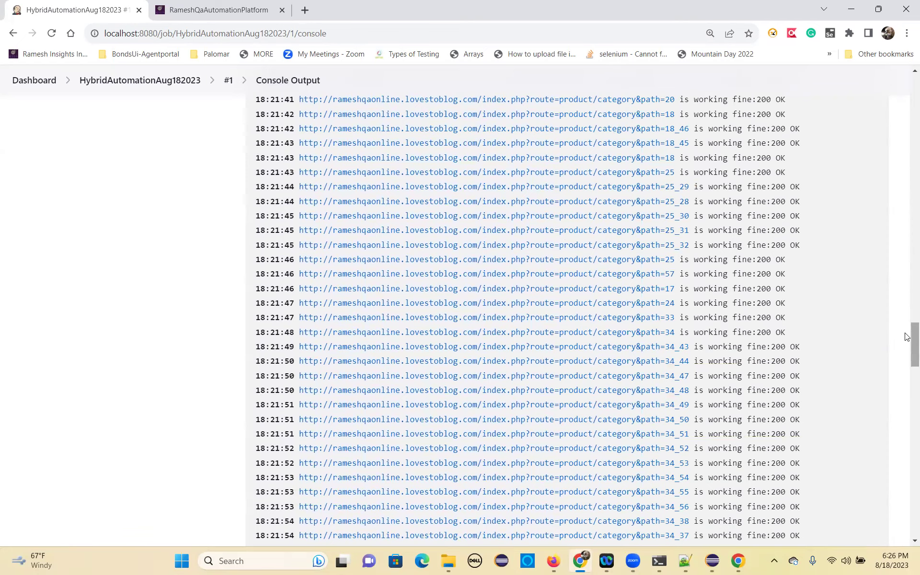
left_click_drag(914, 341, 915, 513)
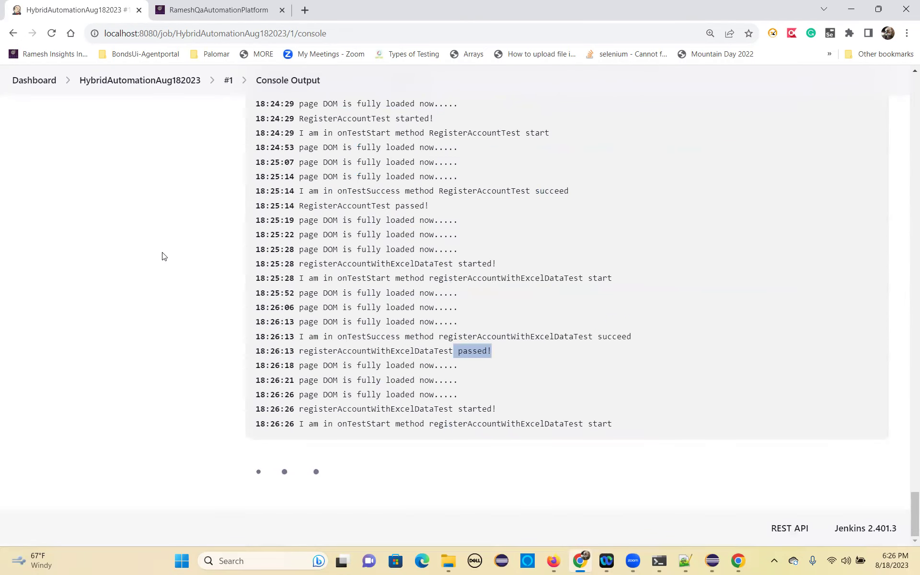
scroll(142, 144, "up", 20)
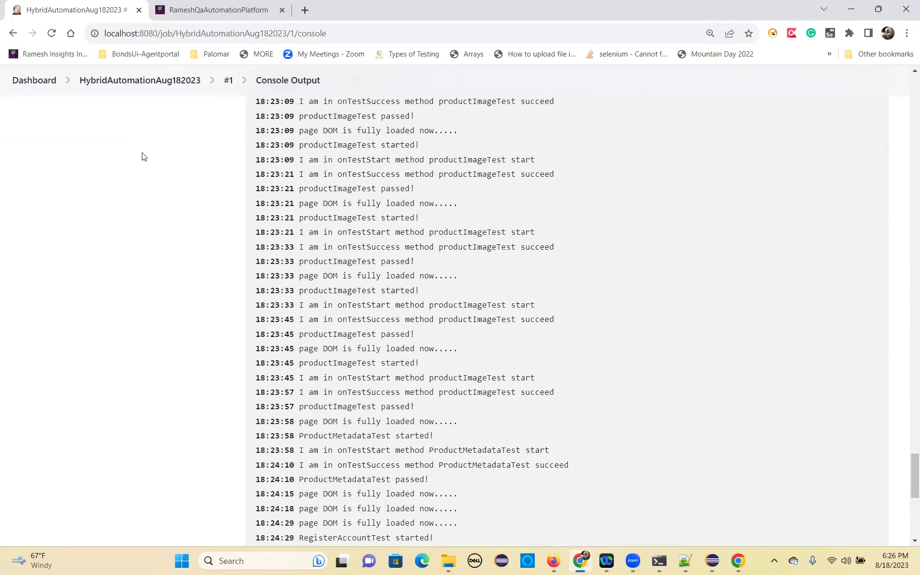
scroll(145, 159, "up", 20)
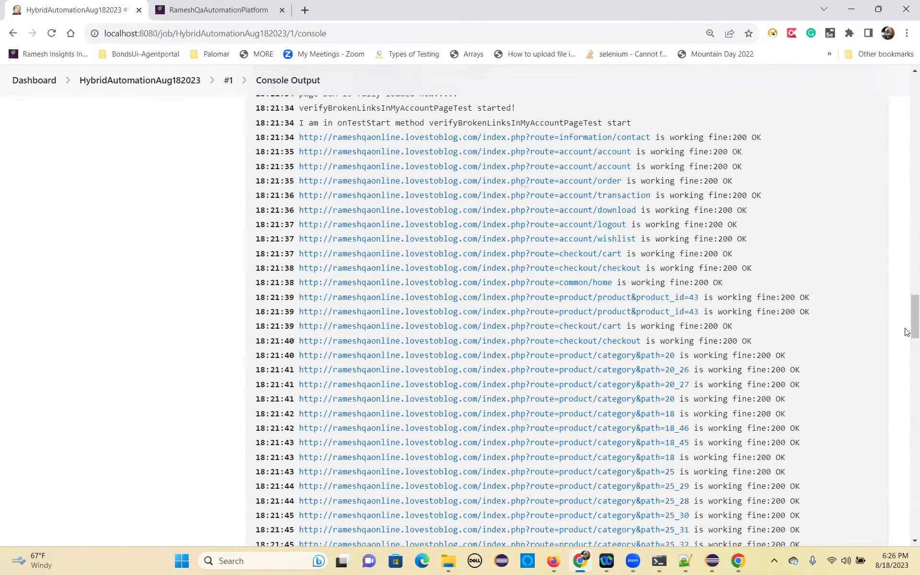
scroll(907, 129, "up", 20)
key("Home")
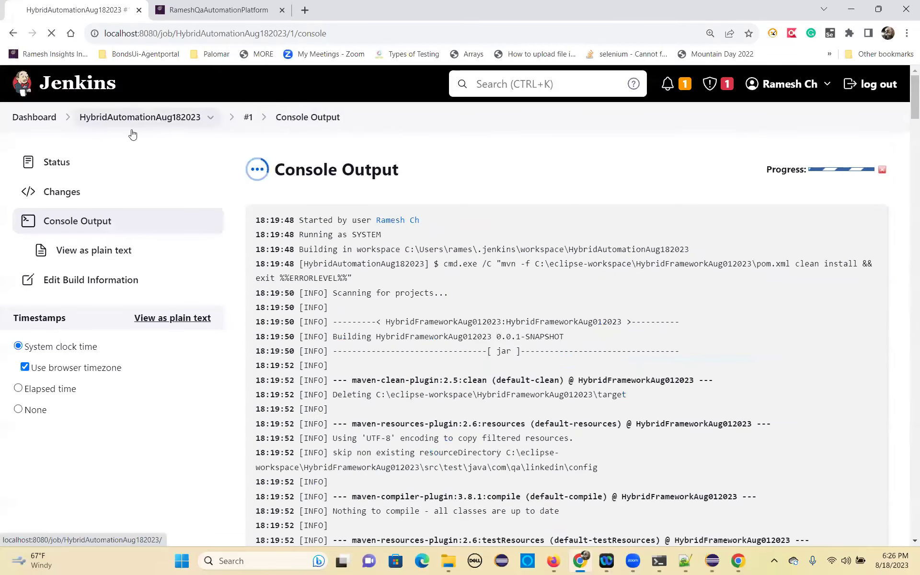
left_click(133, 117)
In the job's Configure page, add a Publish HTML reports post-build action with one Reports entry.
left_click(61, 284)
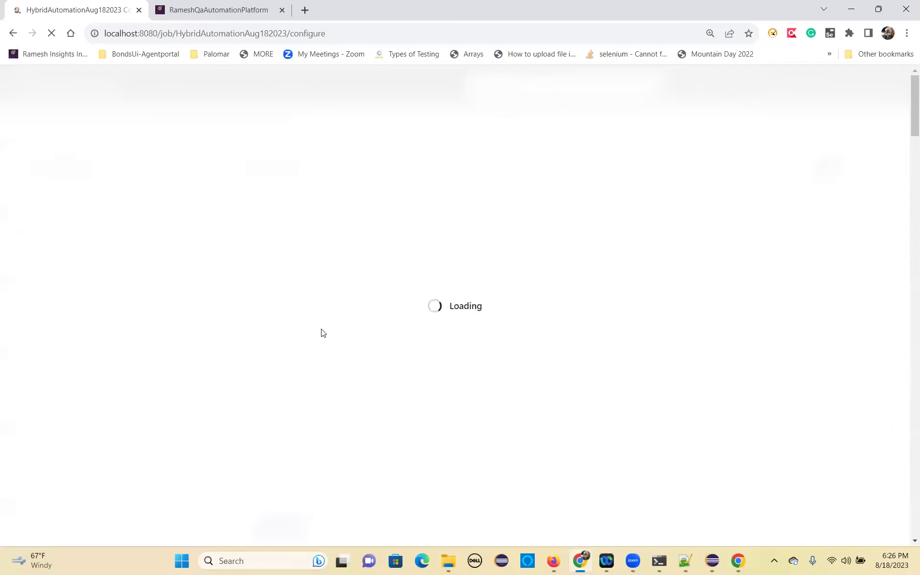
scroll(369, 393, "down", 15)
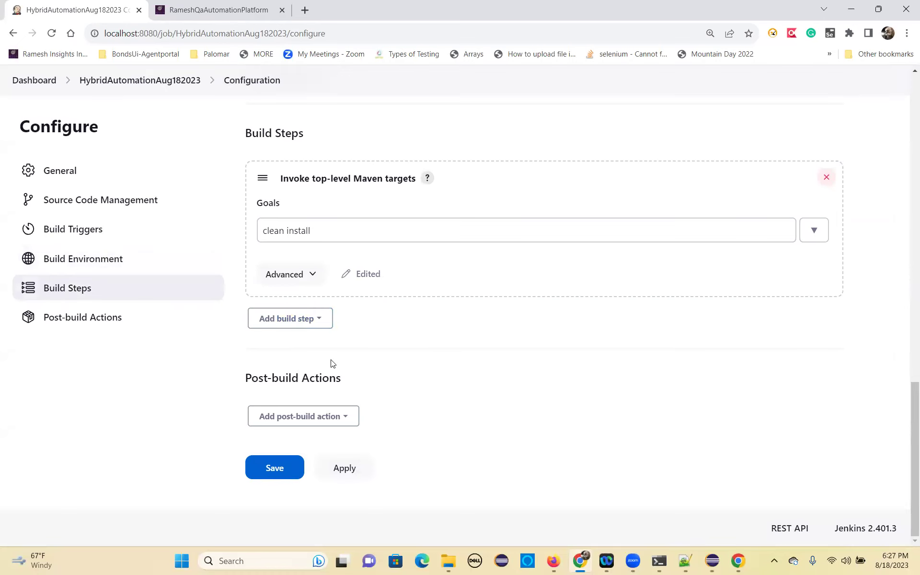
left_click(344, 416)
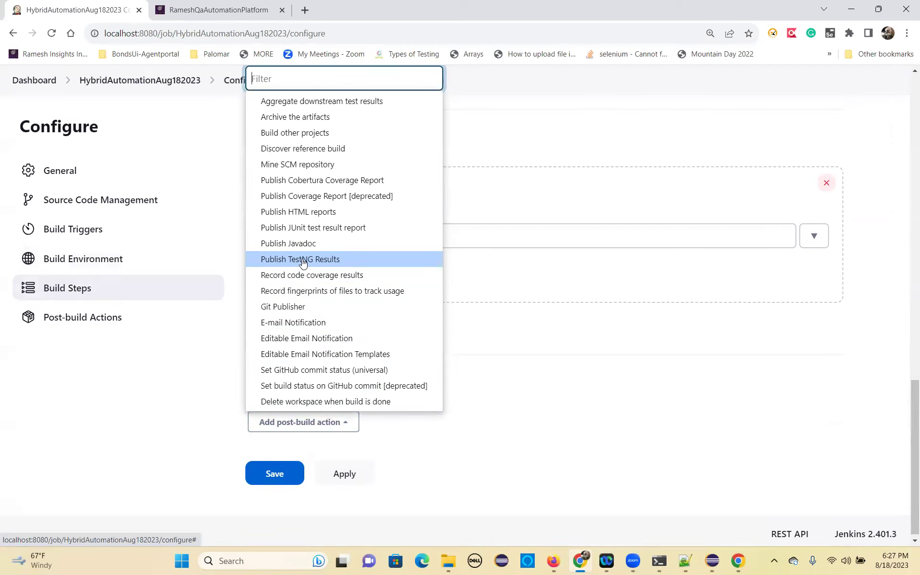
left_click(300, 212)
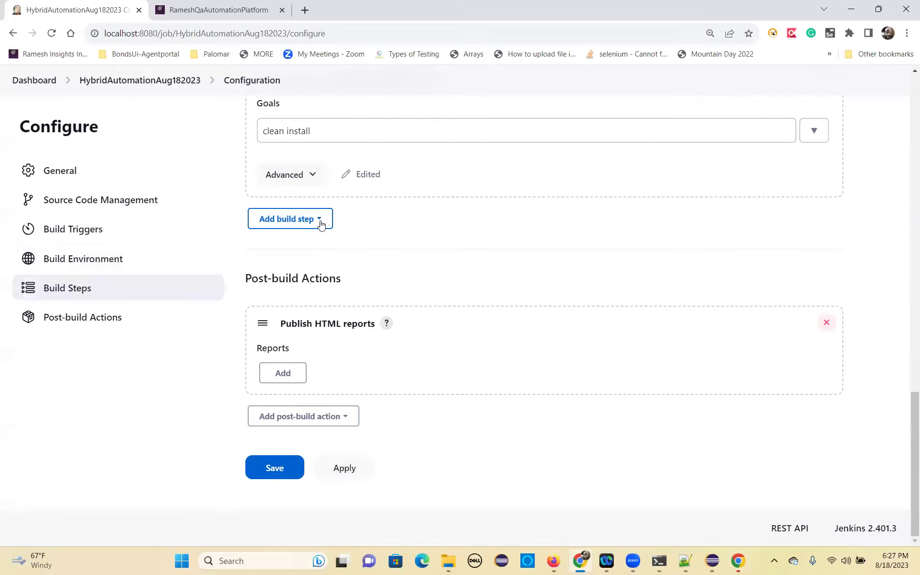
left_click(283, 372)
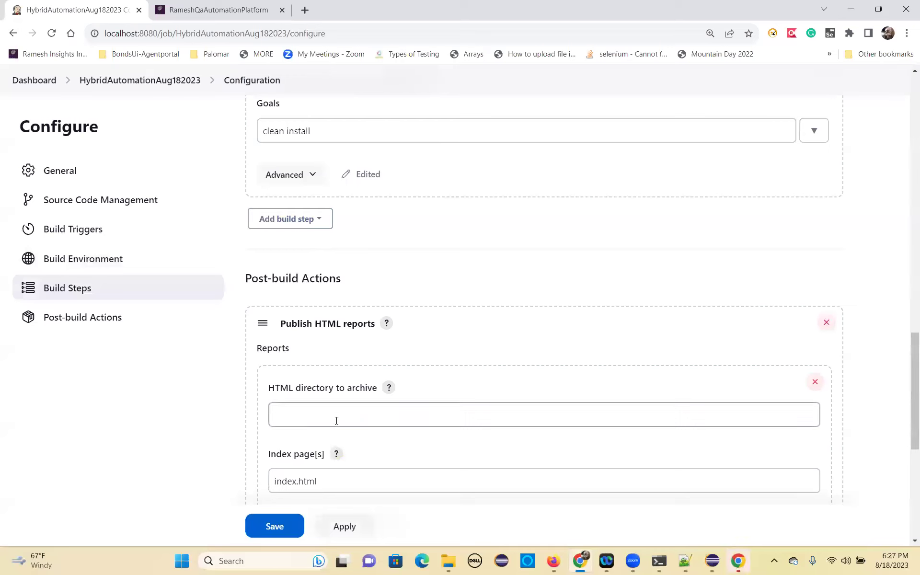
scroll(288, 359, "down", 2)
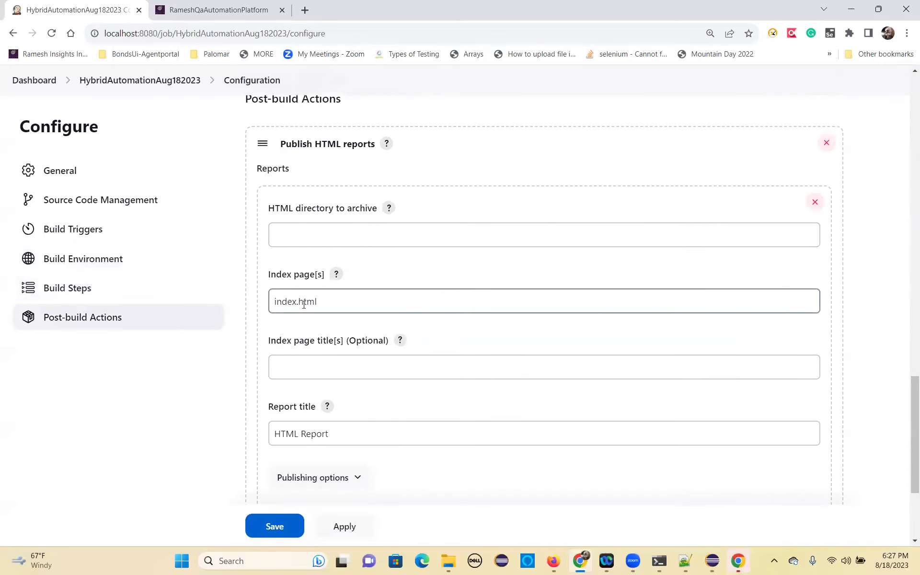
scroll(348, 374, "down", 2)
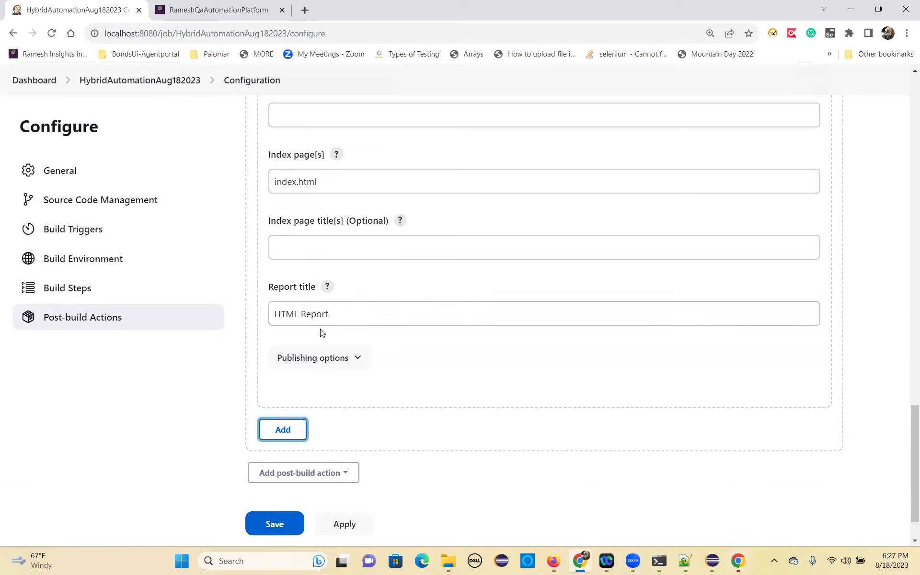
scroll(319, 335, "up", 1)
scroll(312, 386, "down", 1)
scroll(307, 348, "up", 5)
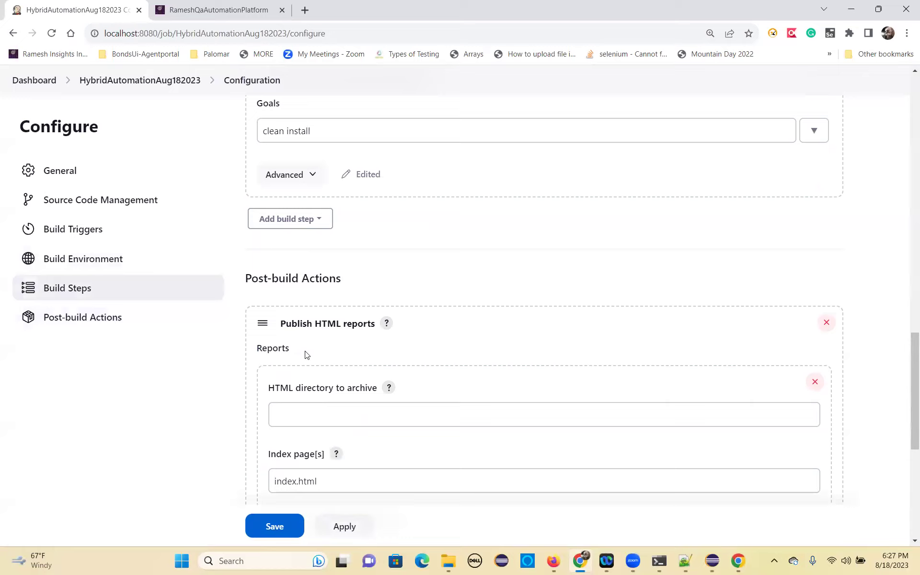
scroll(305, 357, "down", 6)
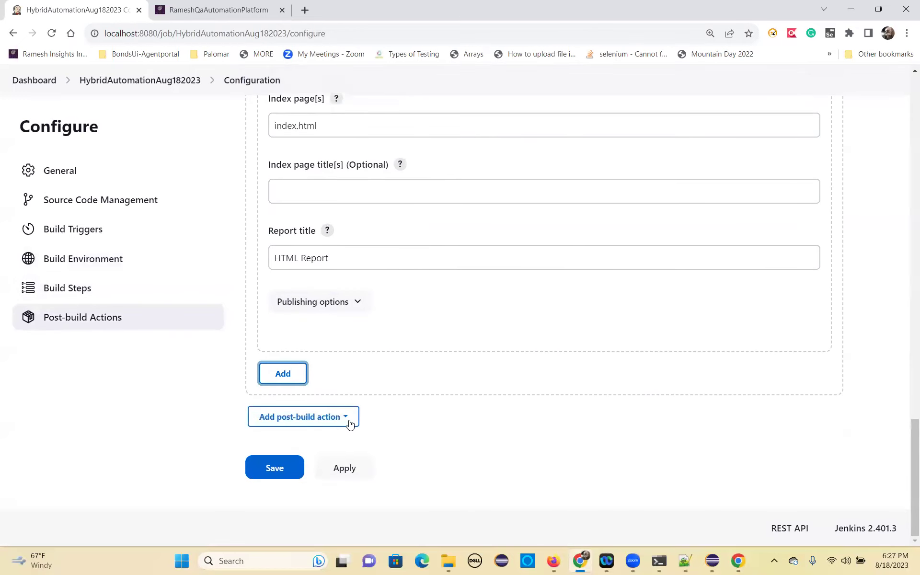
Add Publish TestNG Results with failed builds in trend graph, fail on failed configuration, Number of tests thresholds, and apply.
left_click(350, 424)
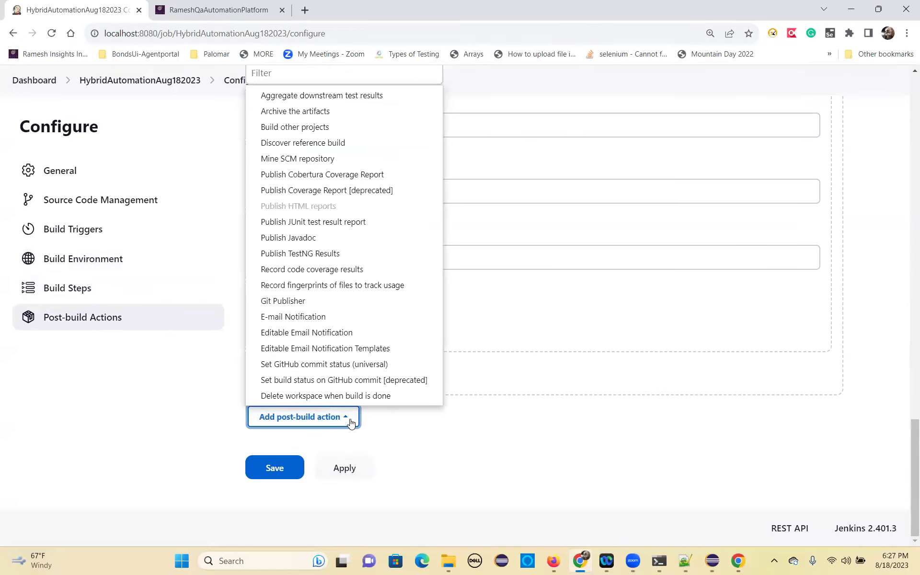
left_click(320, 254)
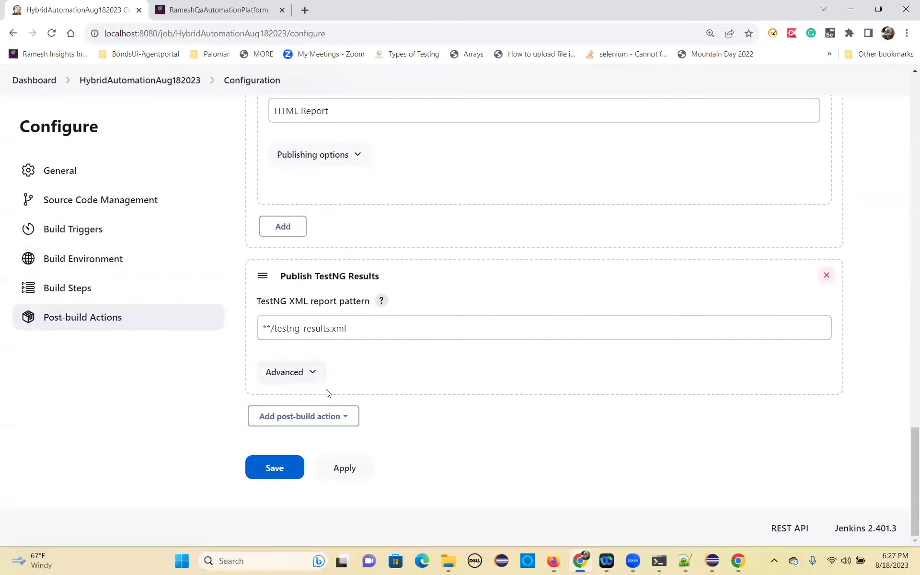
left_click(315, 375)
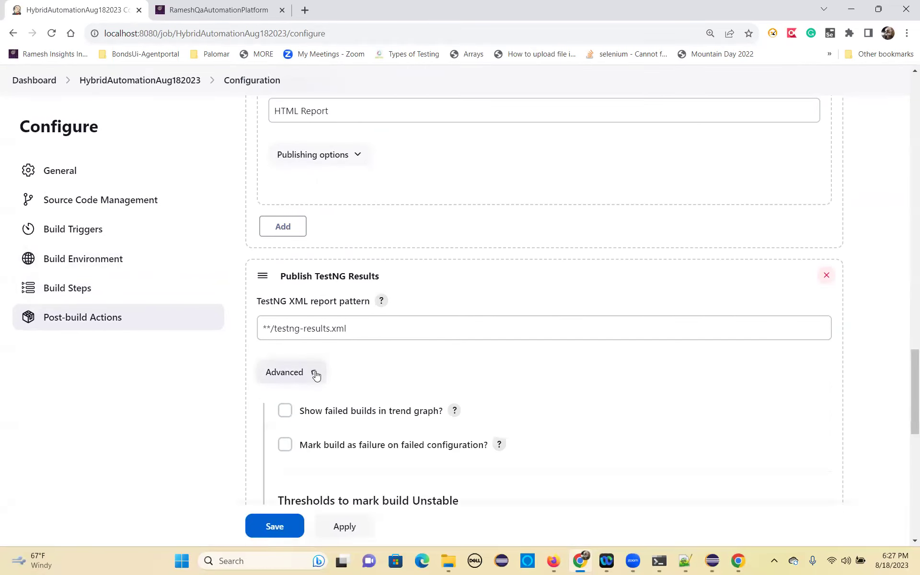
left_click(285, 410)
scroll(428, 336, "down", 2)
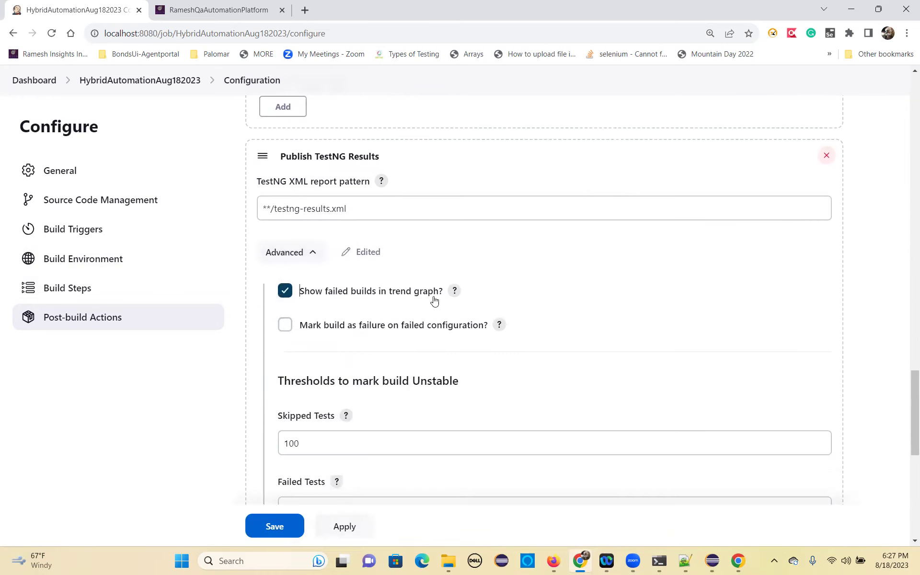
left_click(286, 327)
scroll(391, 378, "down", 2)
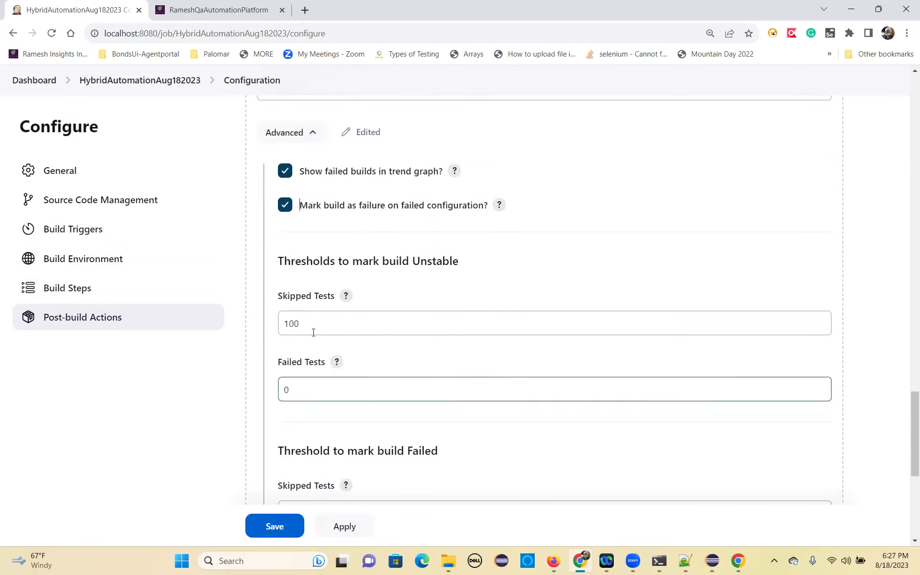
scroll(312, 312, "down", 3)
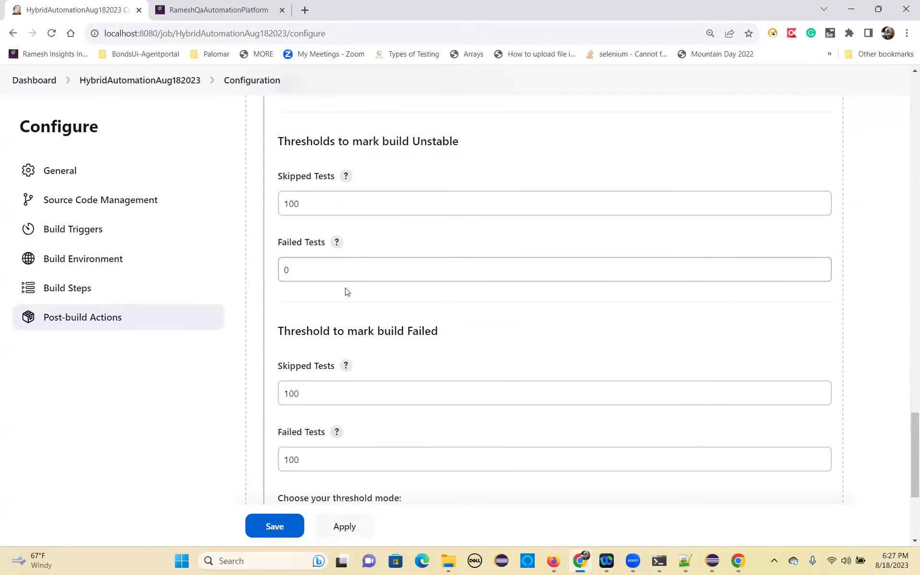
scroll(332, 326, "down", 3)
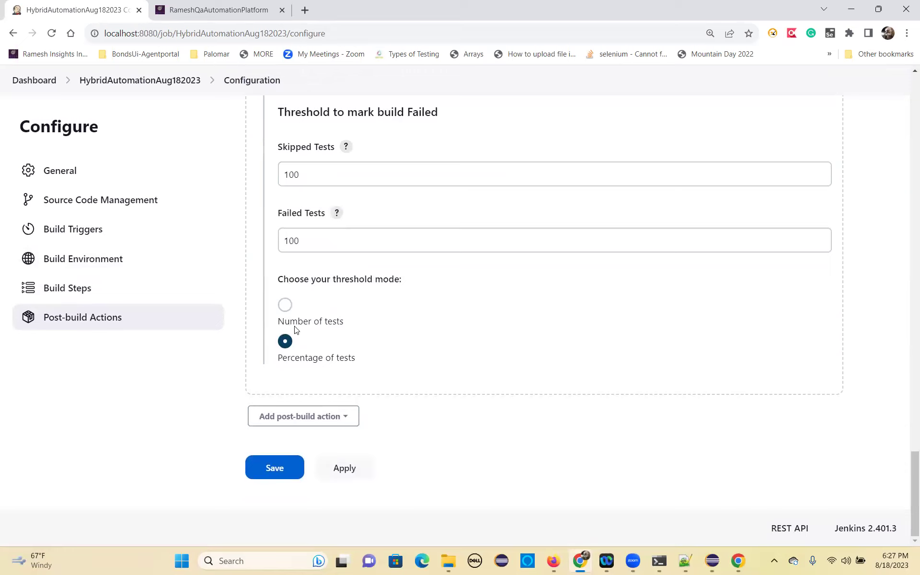
left_click(285, 305)
left_click(352, 473)
Save the job configuration and open build #1's console output.
left_click(281, 468)
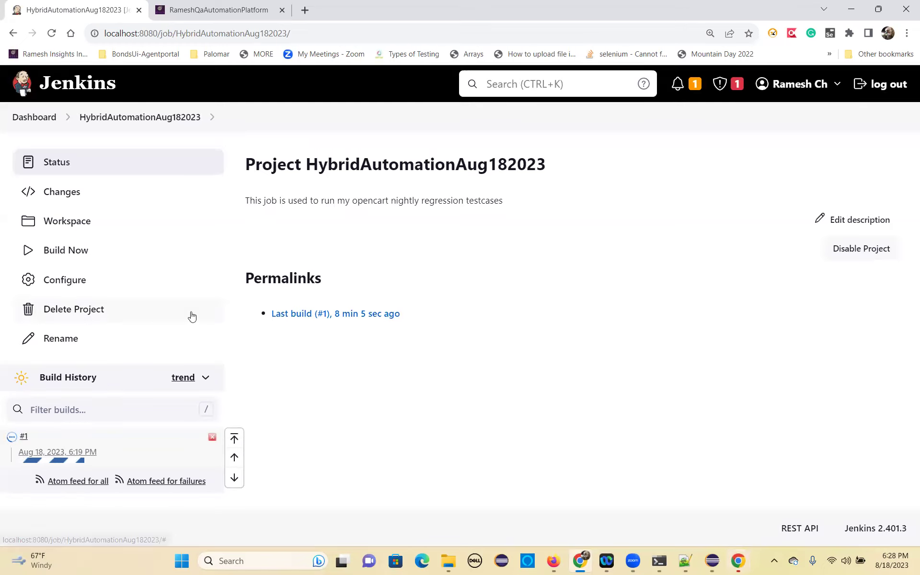
left_click(67, 453)
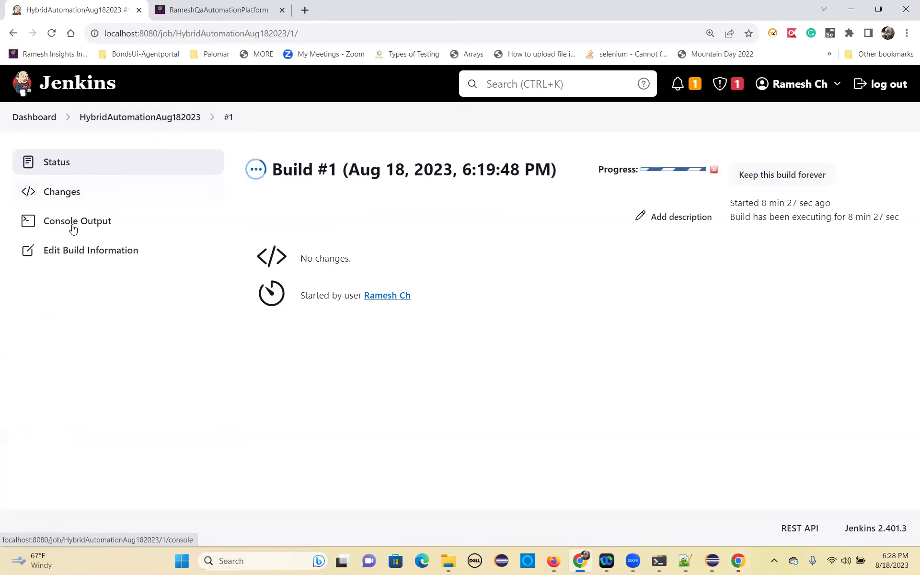
left_click(75, 227)
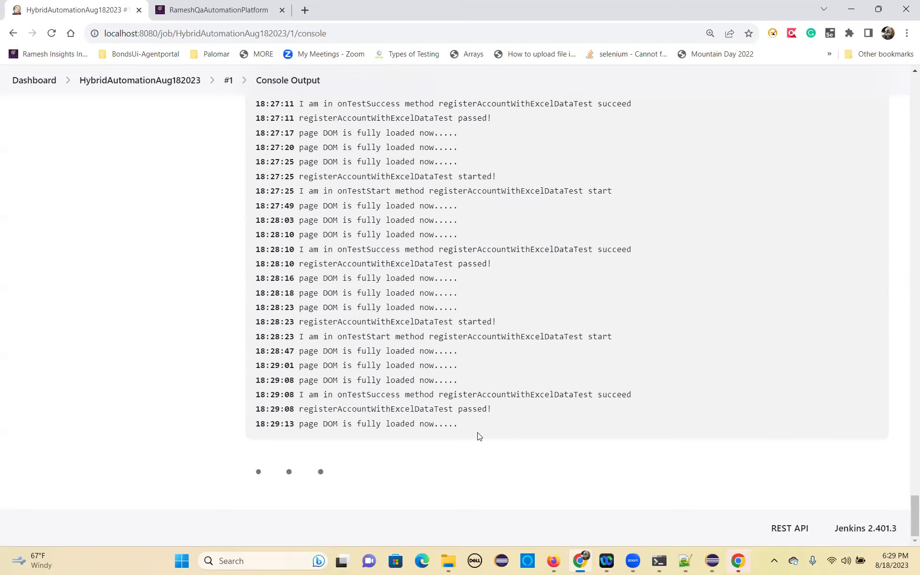
Open the job's configuration and enable the Build periodically trigger.
left_click(185, 80)
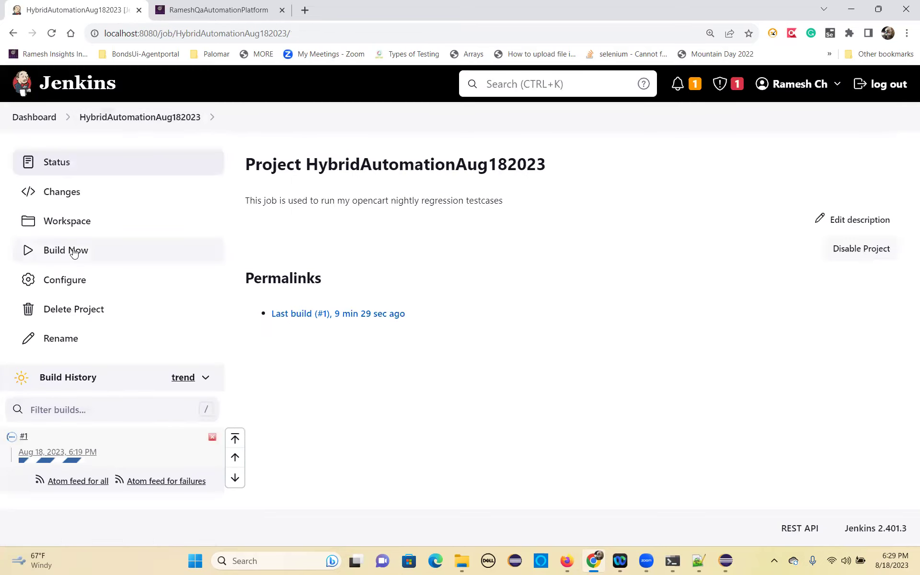
left_click(75, 282)
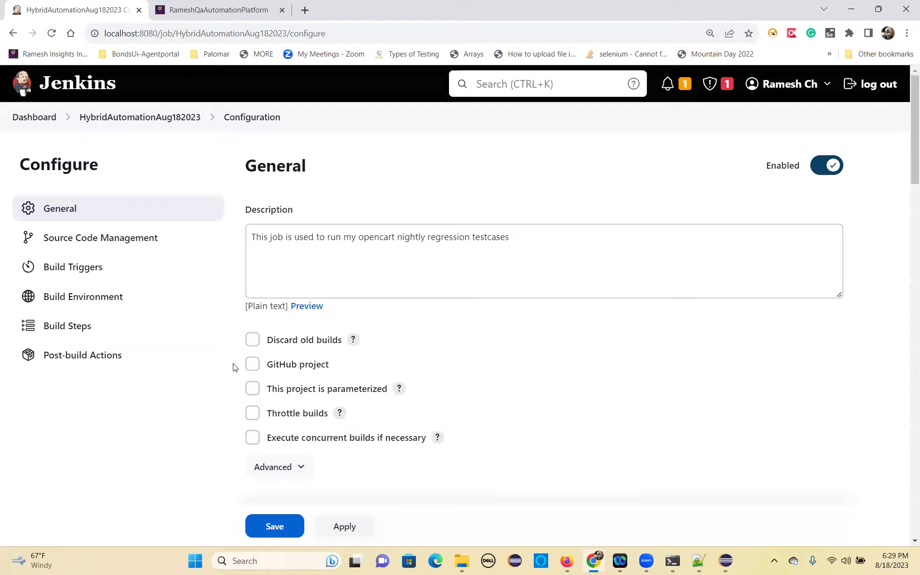
scroll(235, 367, "down", 8)
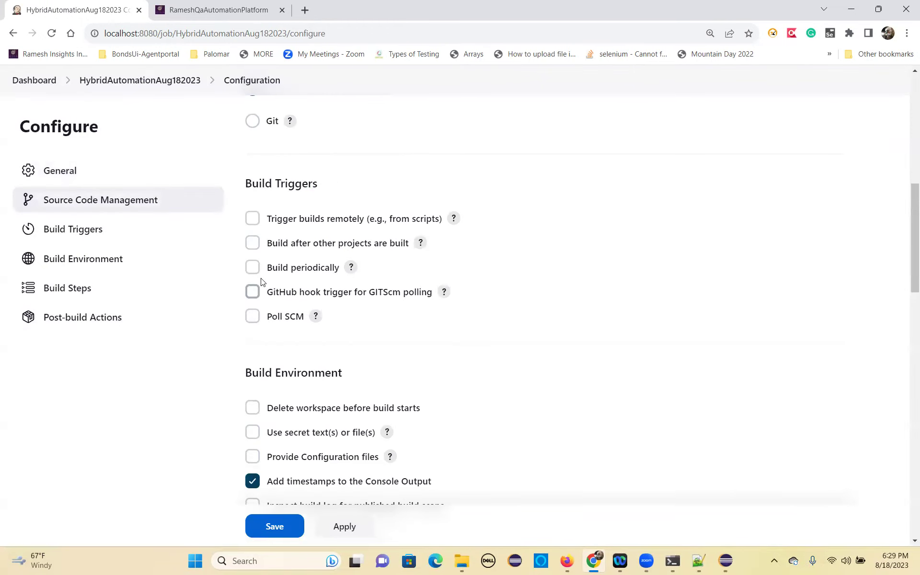
left_click(253, 268)
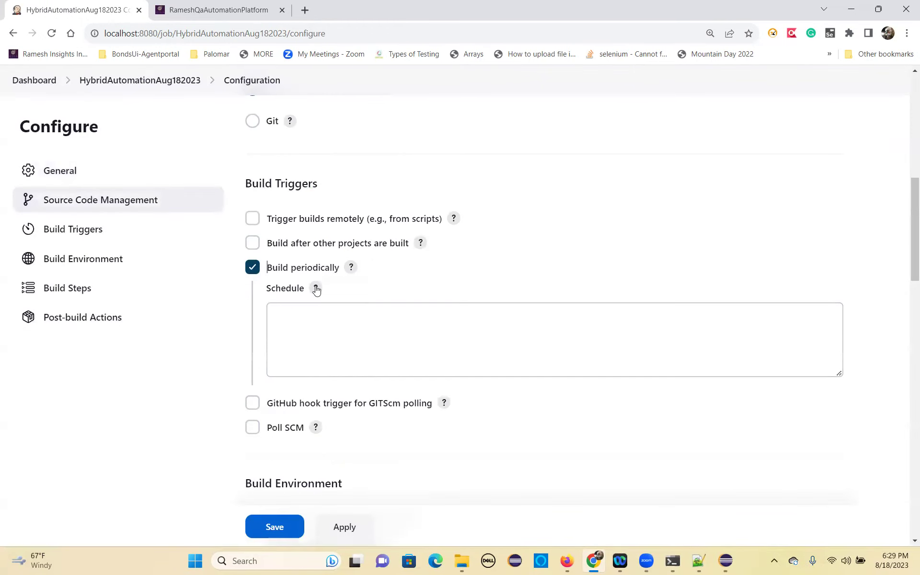
scroll(335, 432, "down", 15)
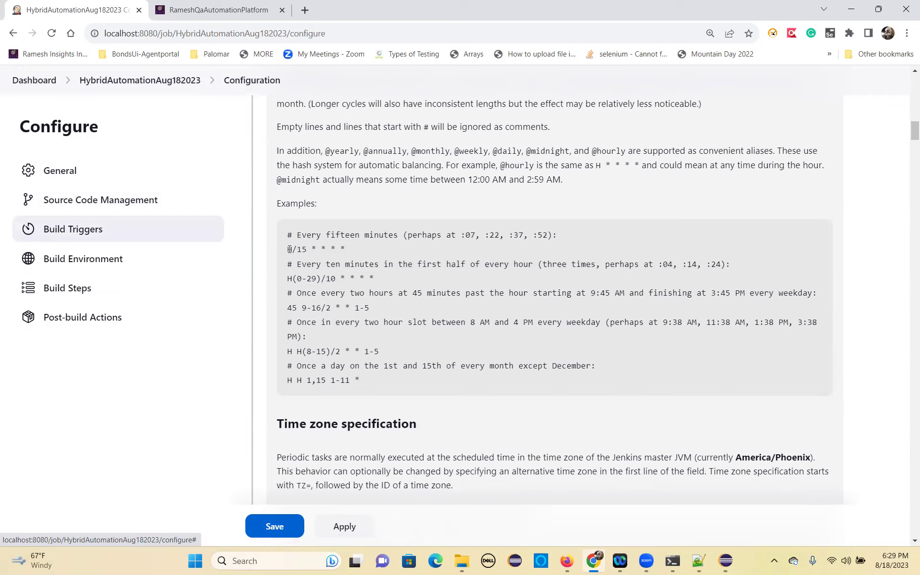
Review the cron examples, set the schedule to H/15 * * * *, then apply and save.
left_click_drag(307, 264, 538, 264)
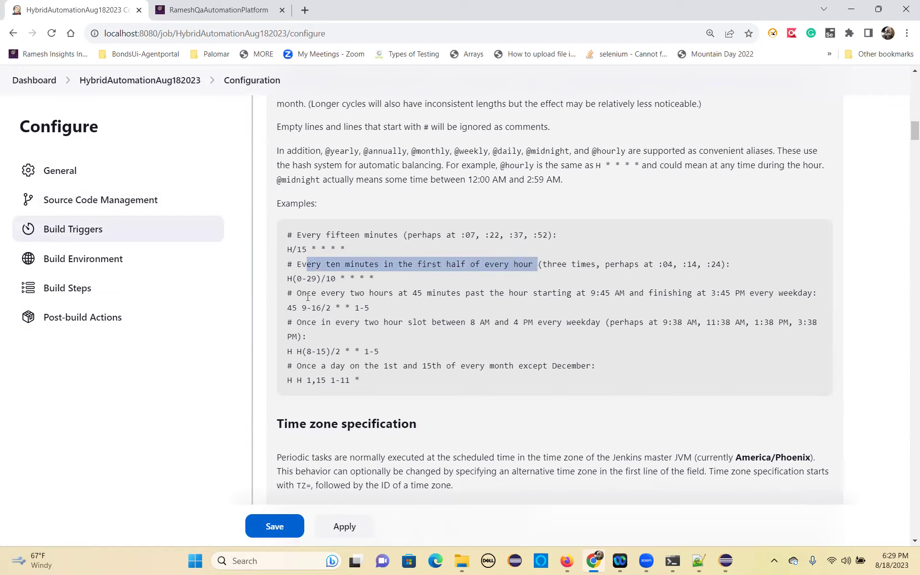
left_click_drag(296, 293, 809, 290)
left_click_drag(289, 308, 379, 307)
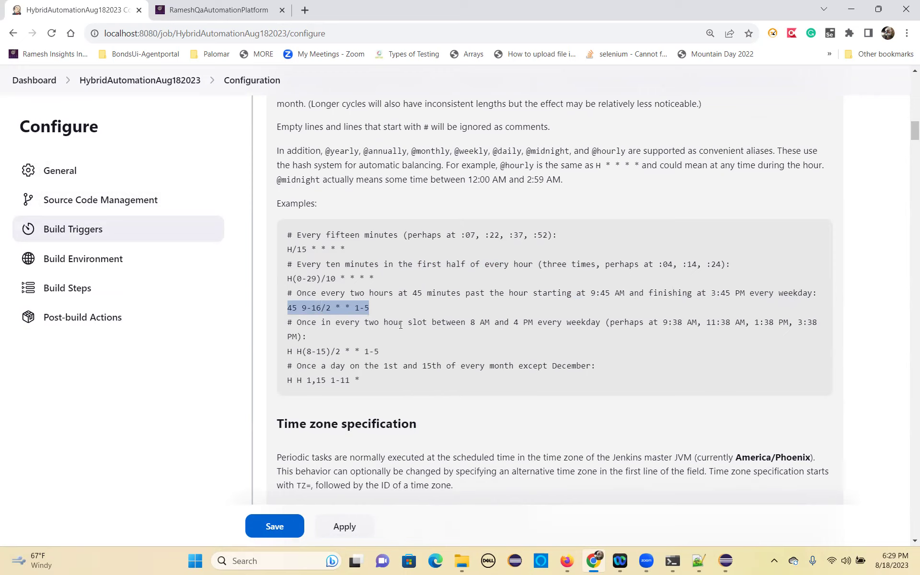
left_click_drag(538, 322, 472, 326)
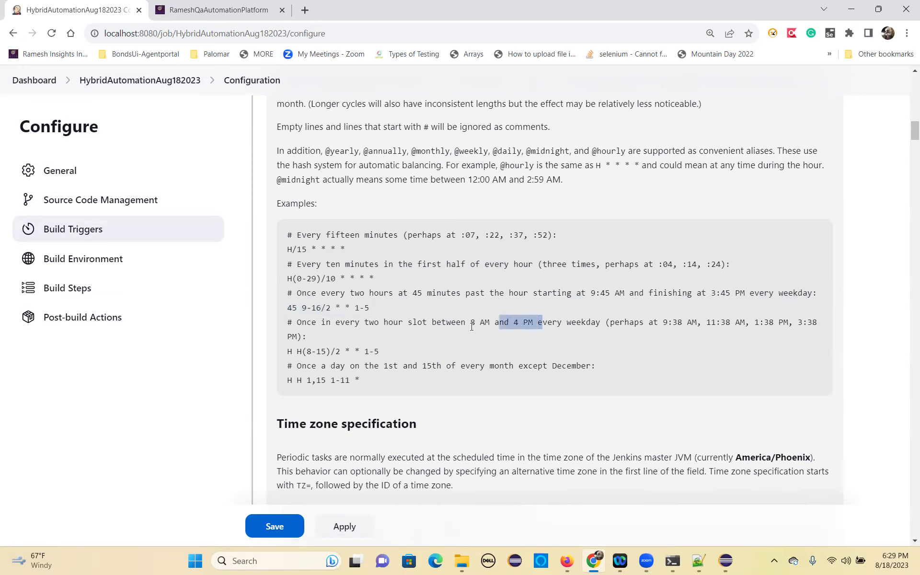
left_click_drag(286, 352, 378, 352)
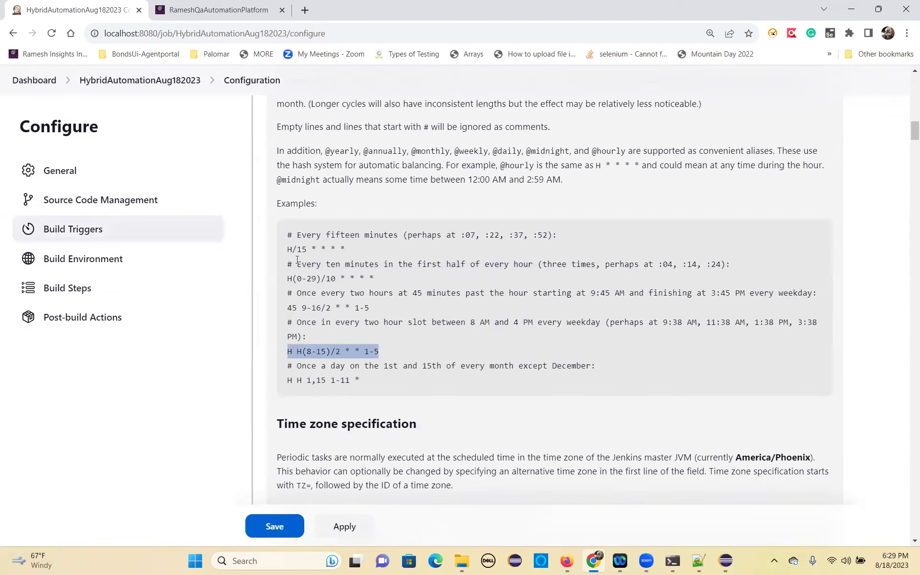
left_click_drag(288, 249, 354, 251)
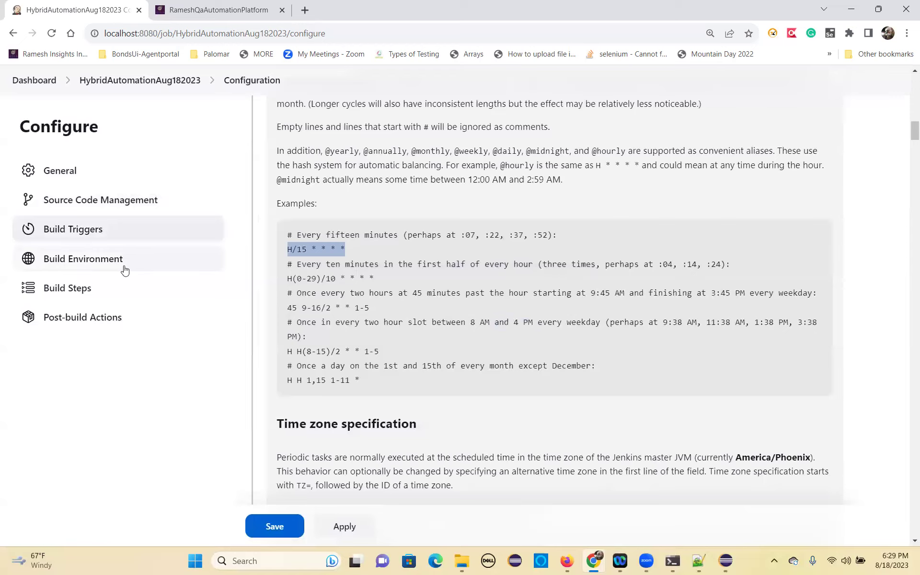
scroll(124, 263, "up", 6)
scroll(129, 252, "up", 7)
left_click(311, 265)
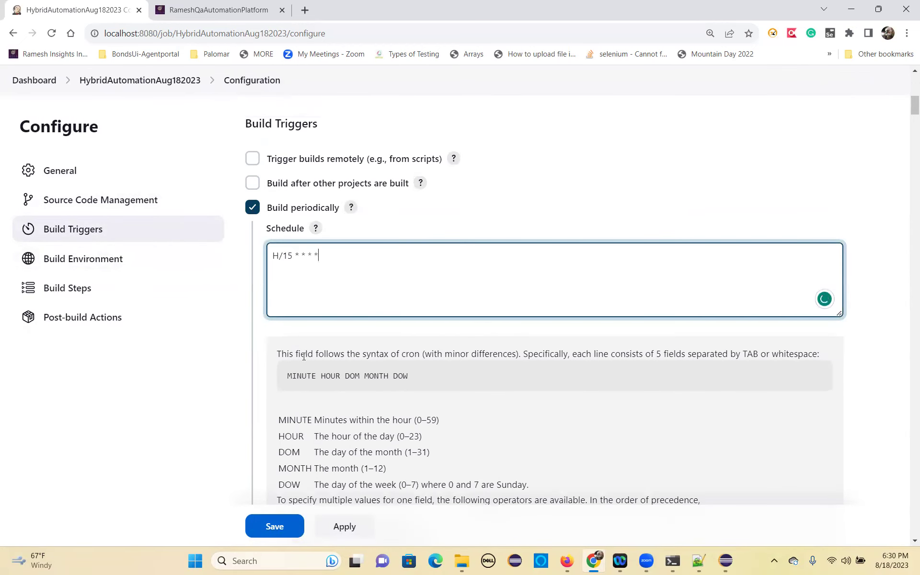
left_click(341, 534)
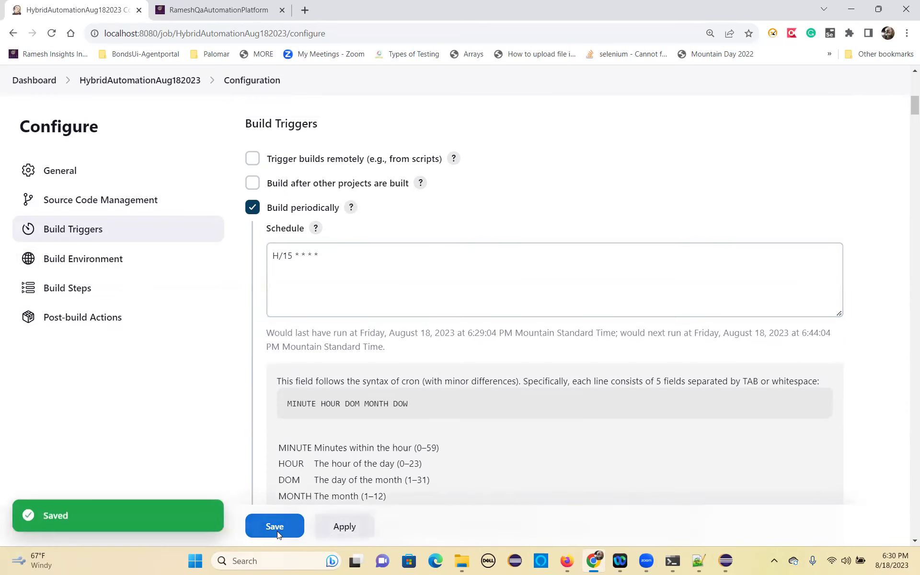
left_click(277, 530)
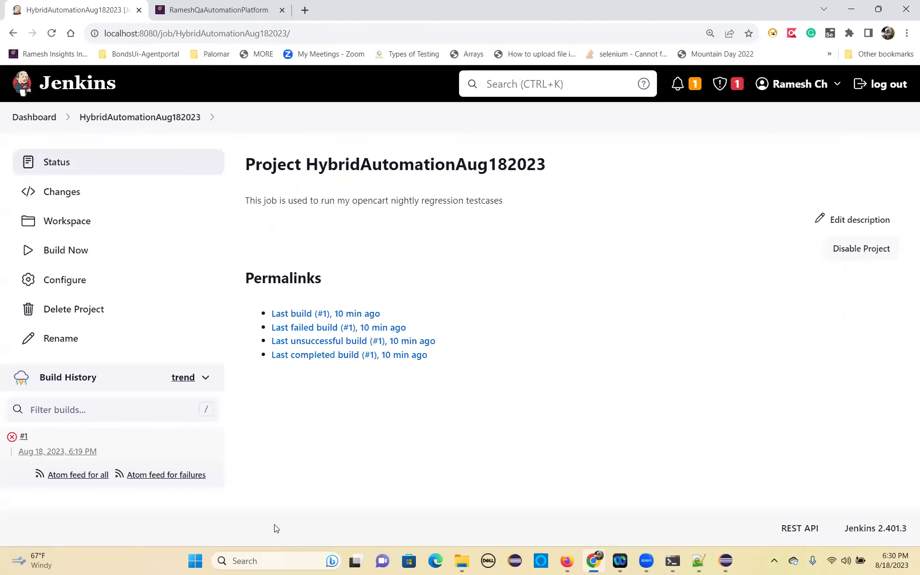
left_click(53, 451)
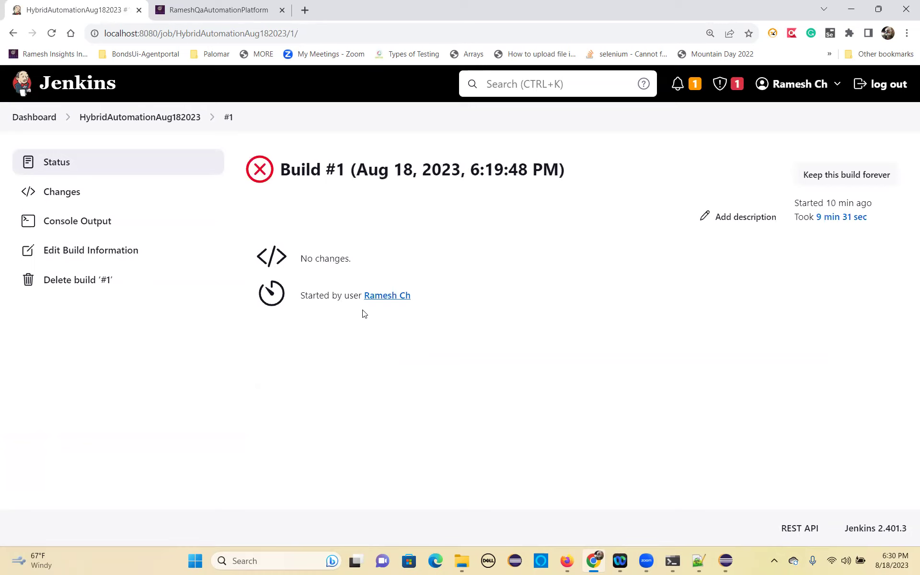
left_click(79, 229)
scroll(701, 399, "down", 15)
scroll(701, 395, "down", 20)
left_click_drag(906, 223, 905, 561)
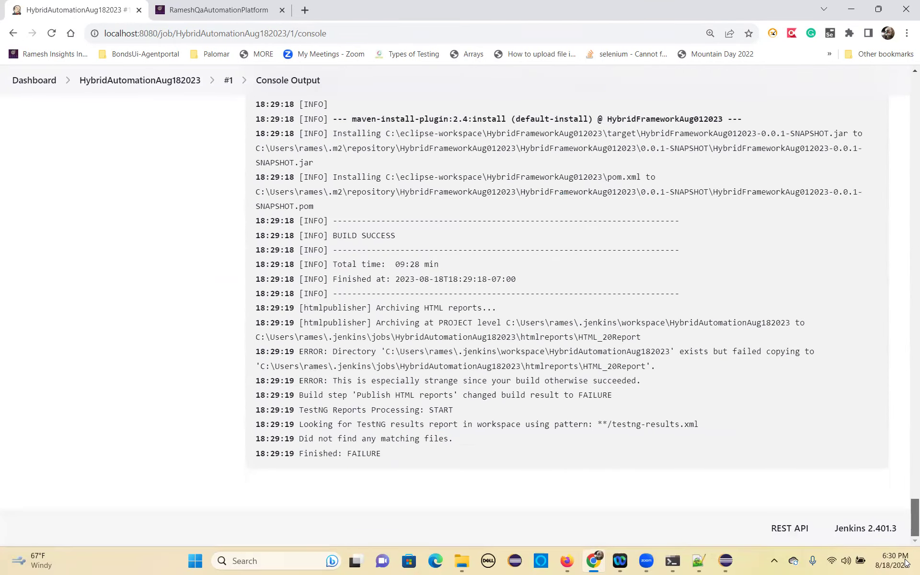
scroll(413, 474, "up", 3)
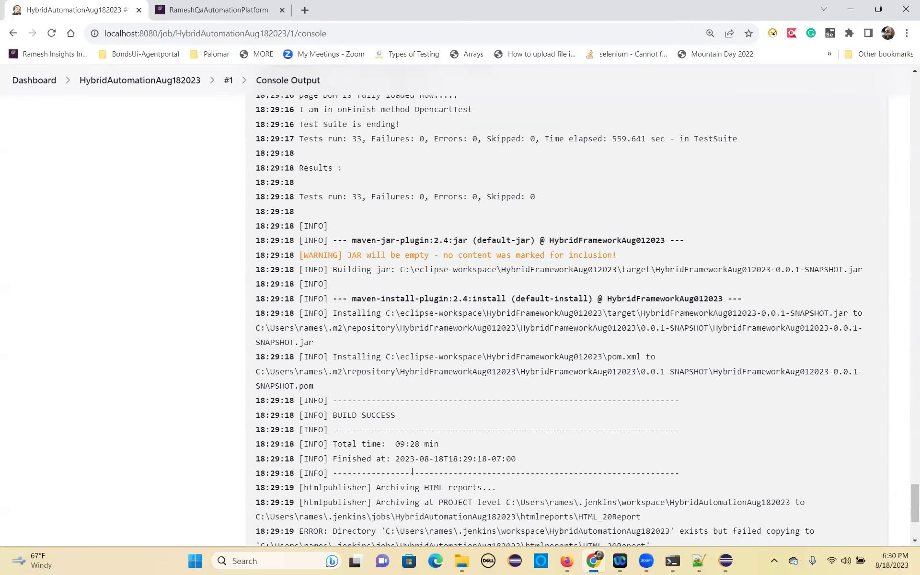
scroll(412, 471, "up", 1)
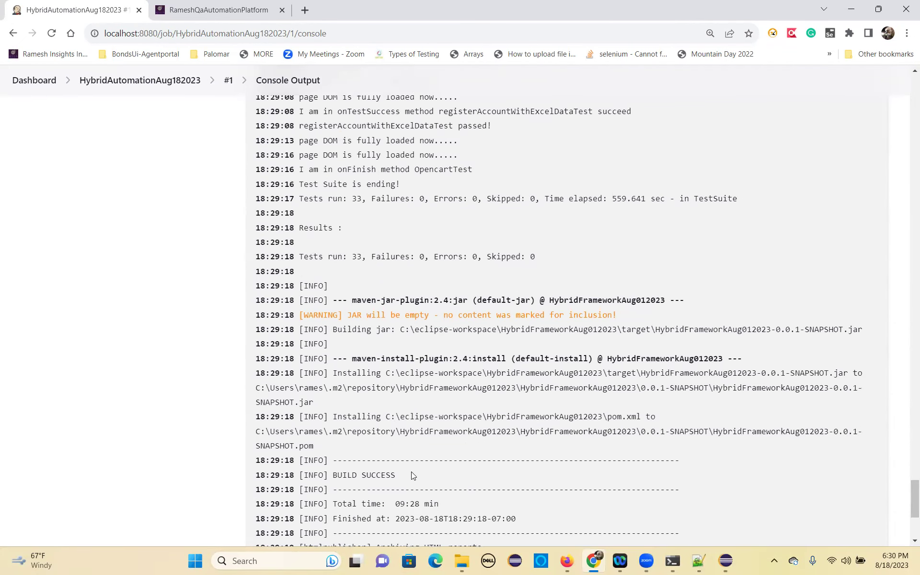
scroll(411, 471, "up", 1)
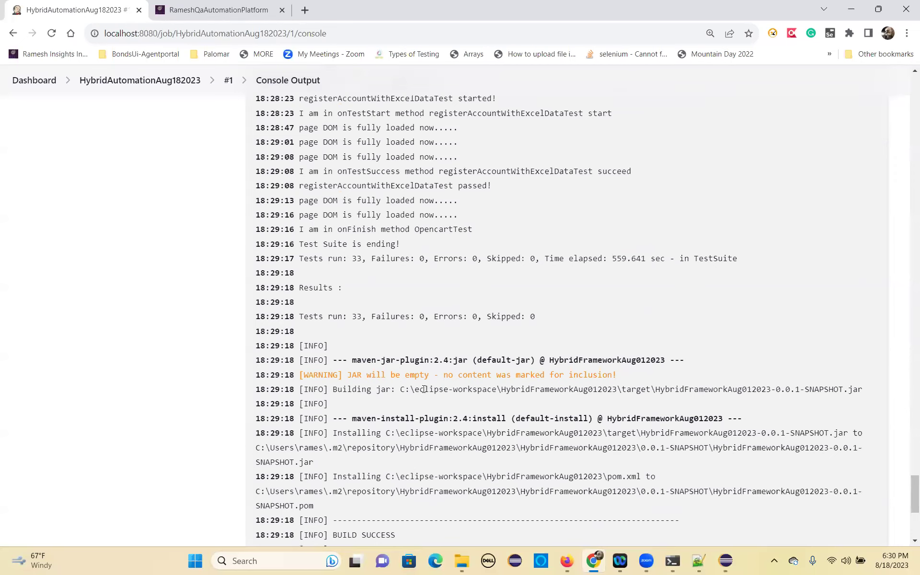
scroll(424, 389, "up", 10)
left_click(160, 84)
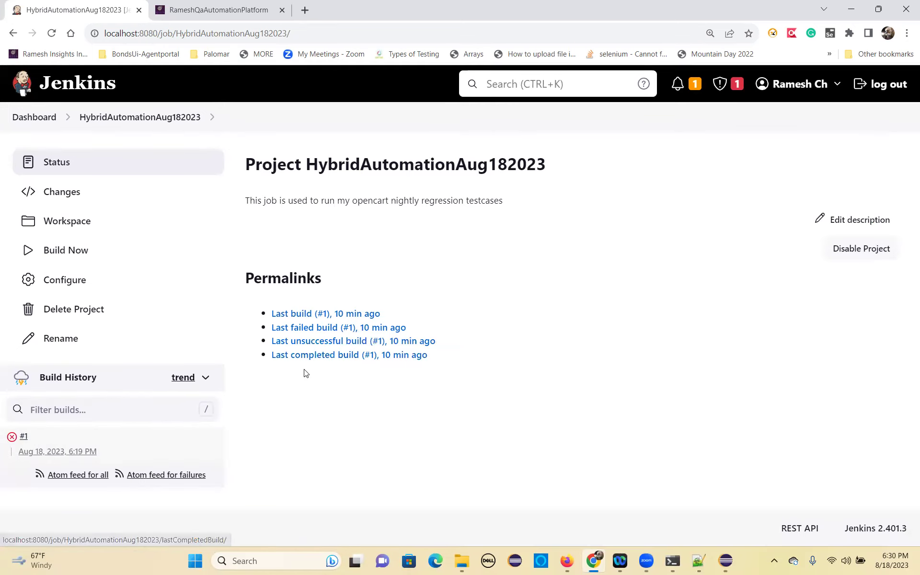
Visit the last unsuccessful, last, and last completed build permalinks, returning to the project each time.
left_click(321, 341)
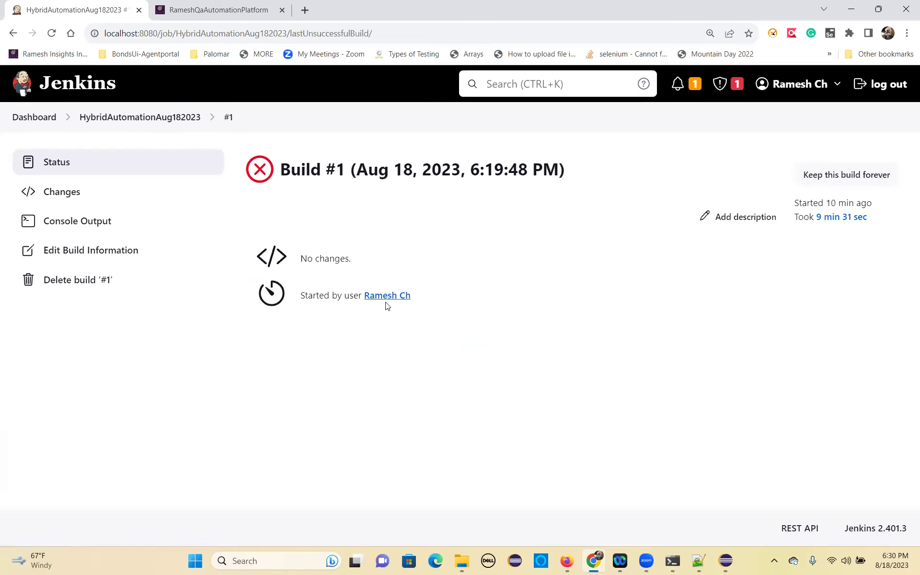
left_click(112, 119)
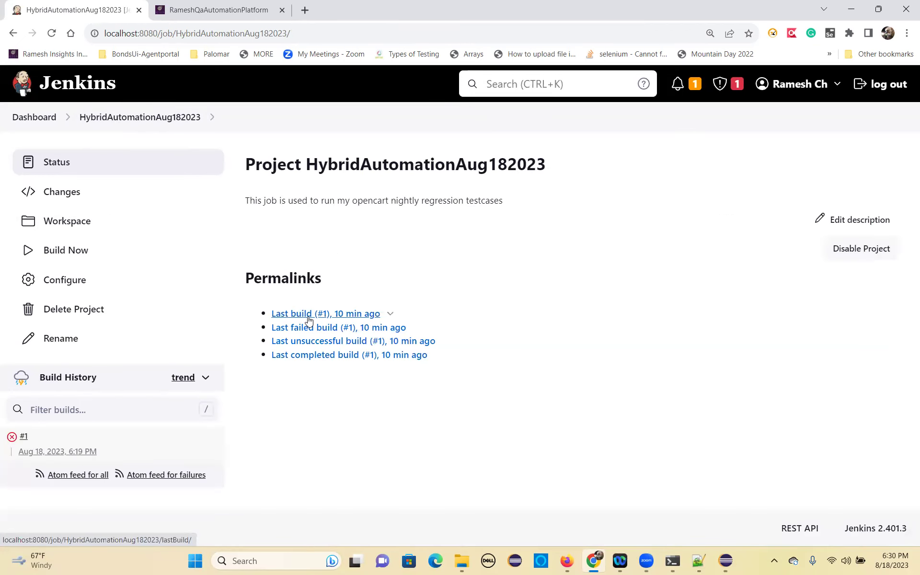
left_click(309, 318)
left_click(158, 117)
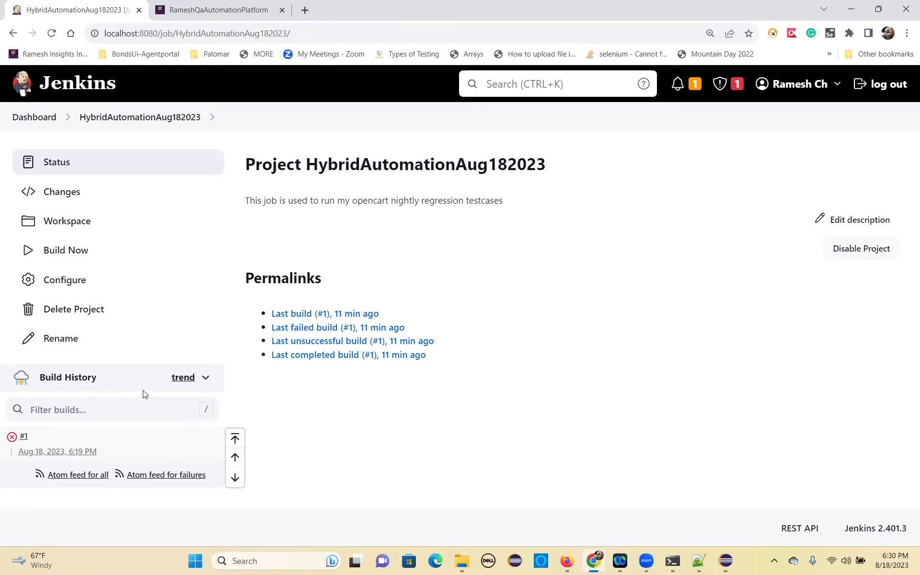
left_click(320, 355)
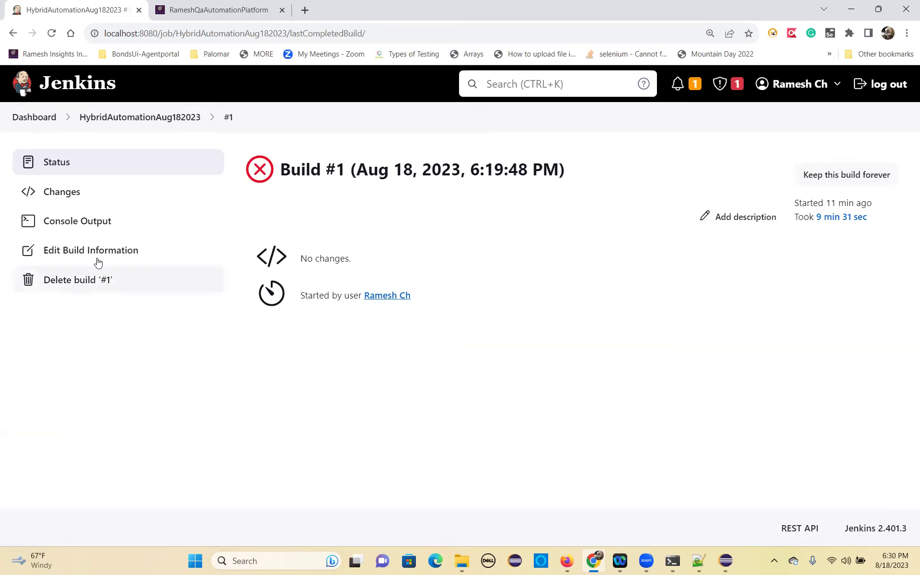
left_click(124, 119)
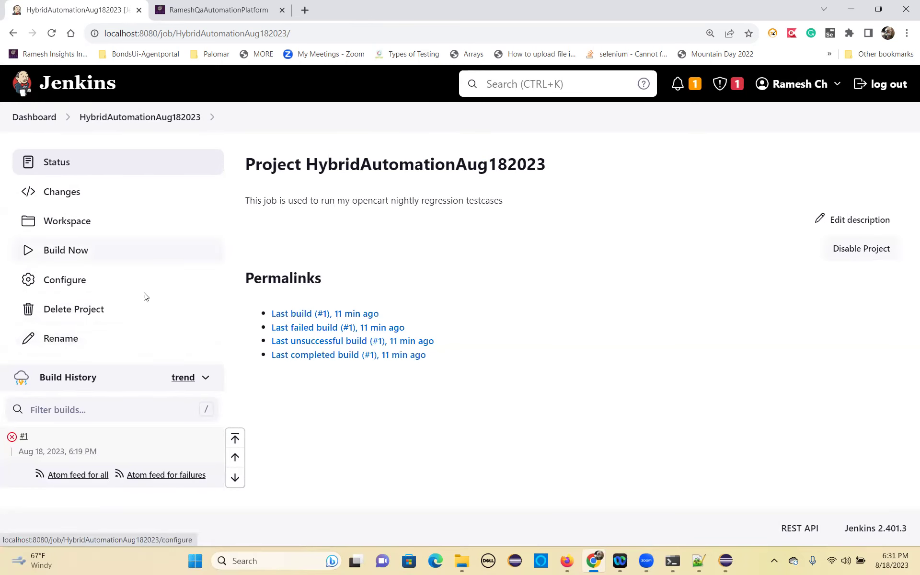
Browse the job's workspace, then open build #1's details from Build History.
left_click(69, 220)
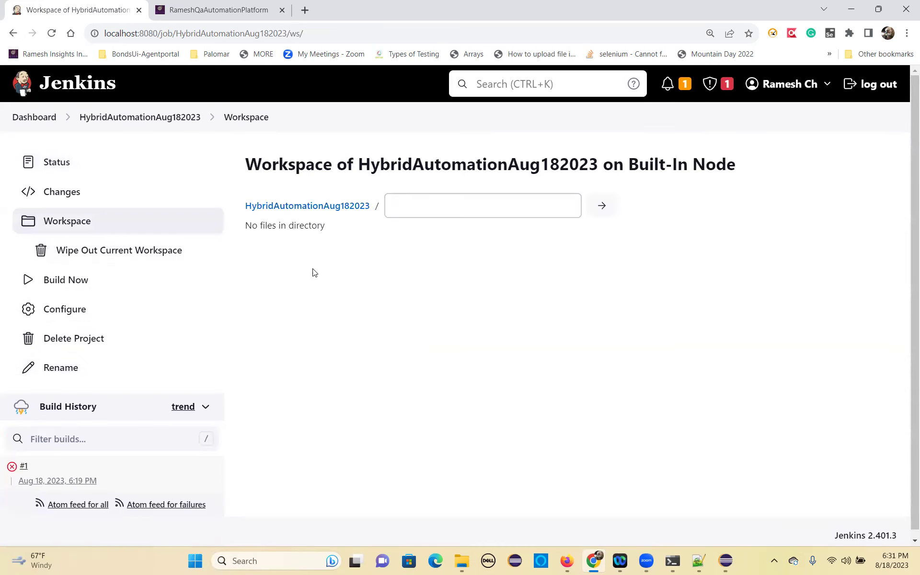
scroll(335, 311, "down", 1)
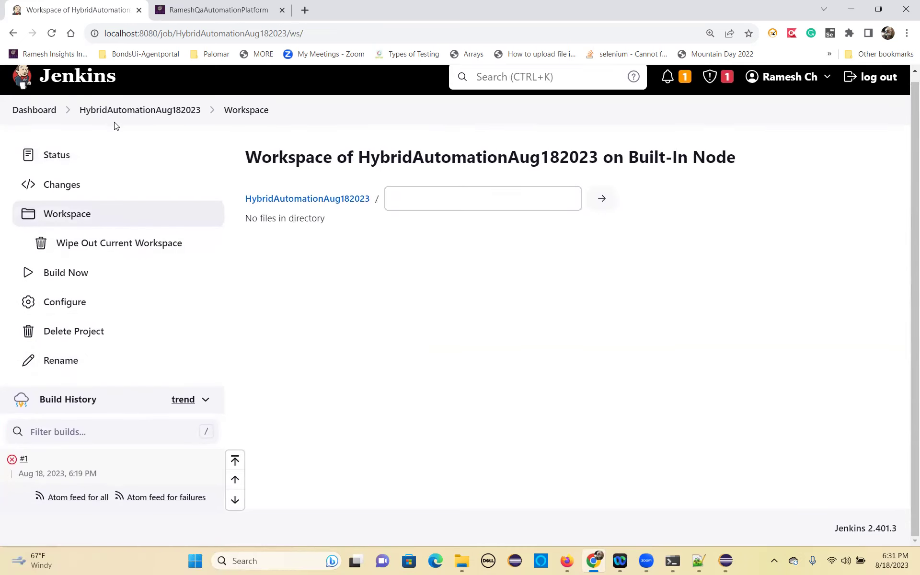
left_click(126, 110)
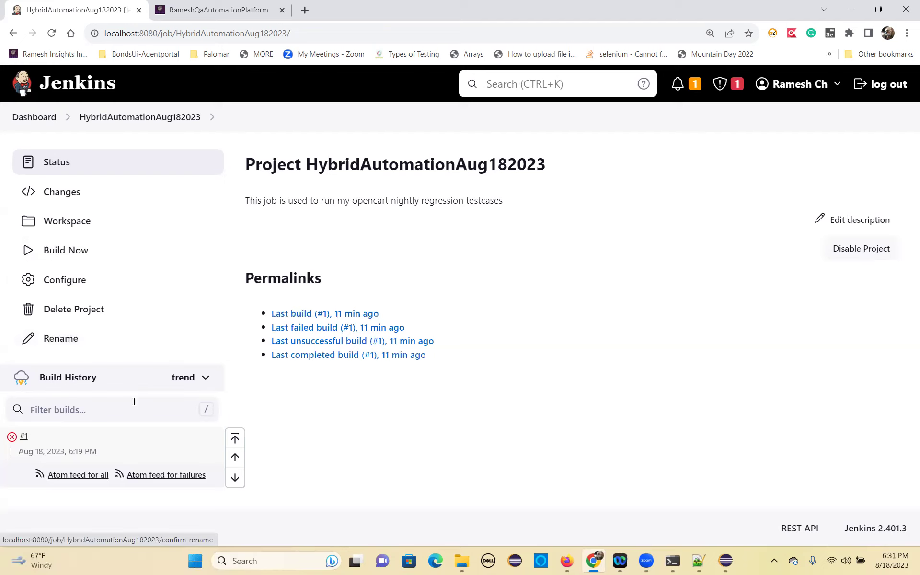
left_click(59, 451)
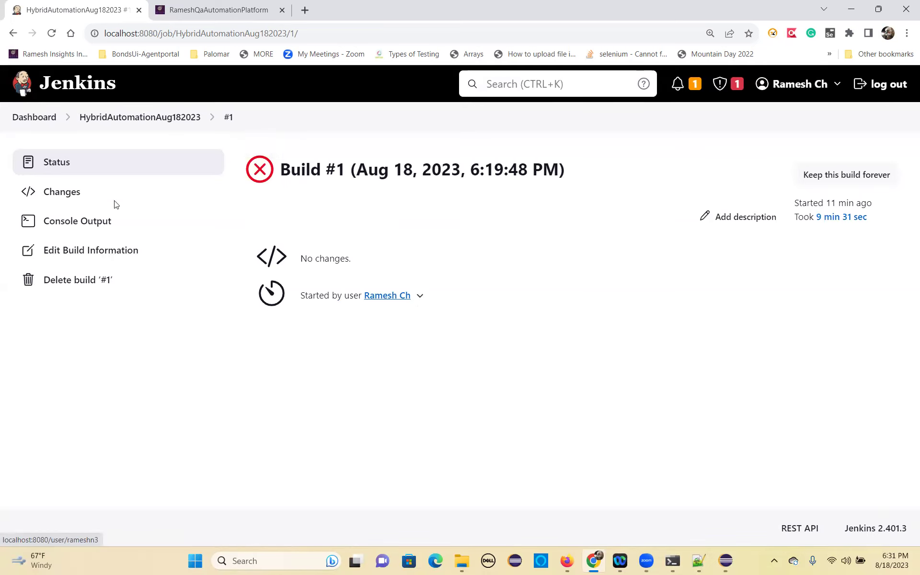
left_click(129, 118)
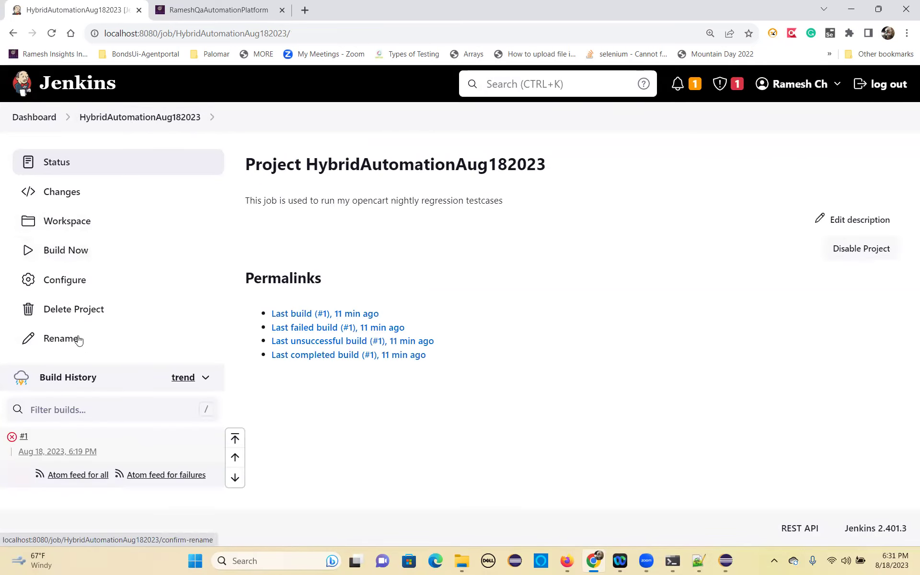
left_click(88, 453)
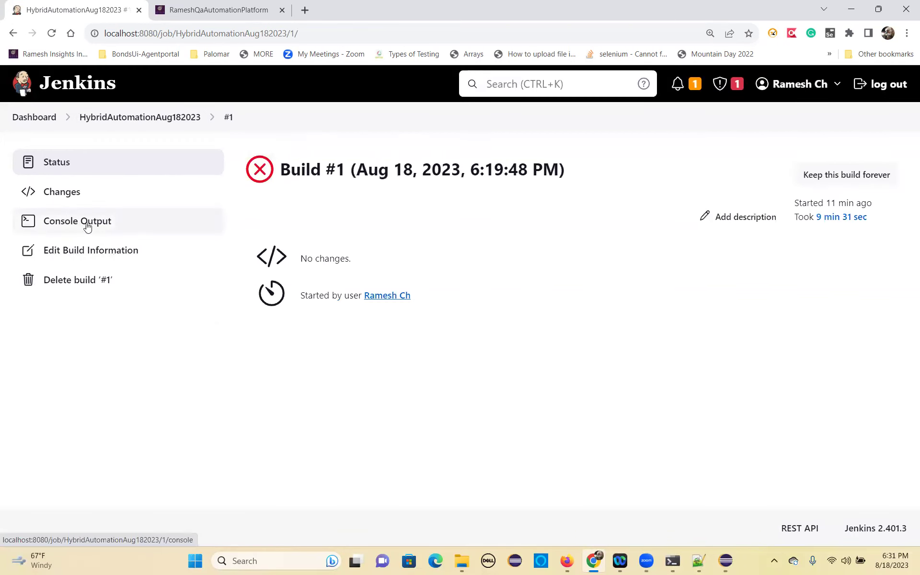
Open build #1's console output and scroll to the test results showing zero failures.
left_click(87, 227)
scroll(539, 393, "down", 10)
scroll(539, 392, "down", 20)
scroll(544, 383, "down", 20)
scroll(544, 390, "down", 20)
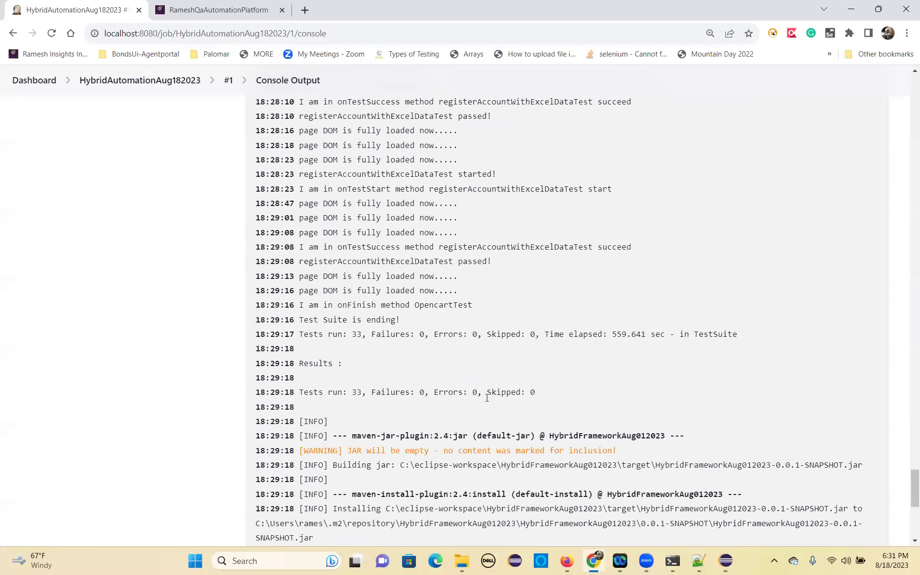
left_click_drag(336, 390, 486, 392)
Highlight the htmlpublisher ERROR line and the workspace path it reports.
scroll(476, 426, "down", 5)
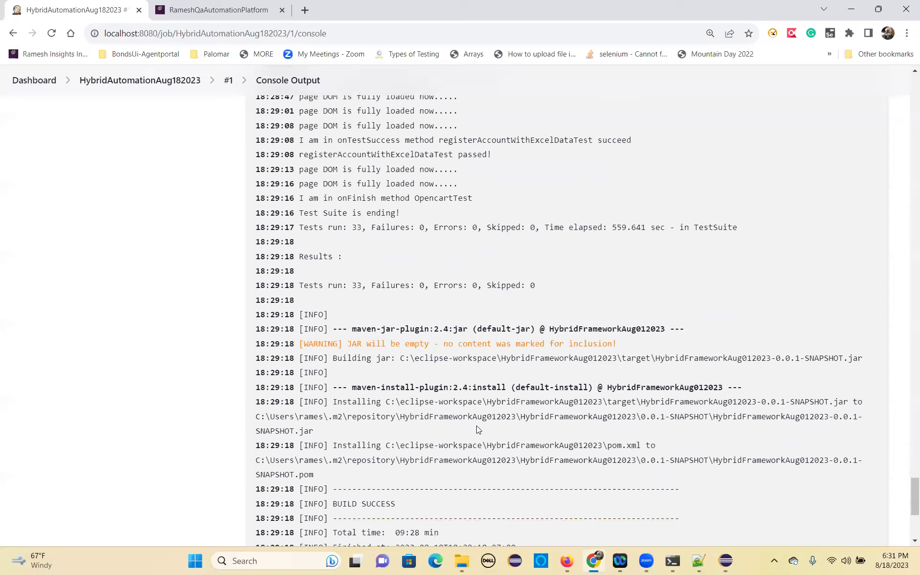
scroll(464, 429, "down", 2)
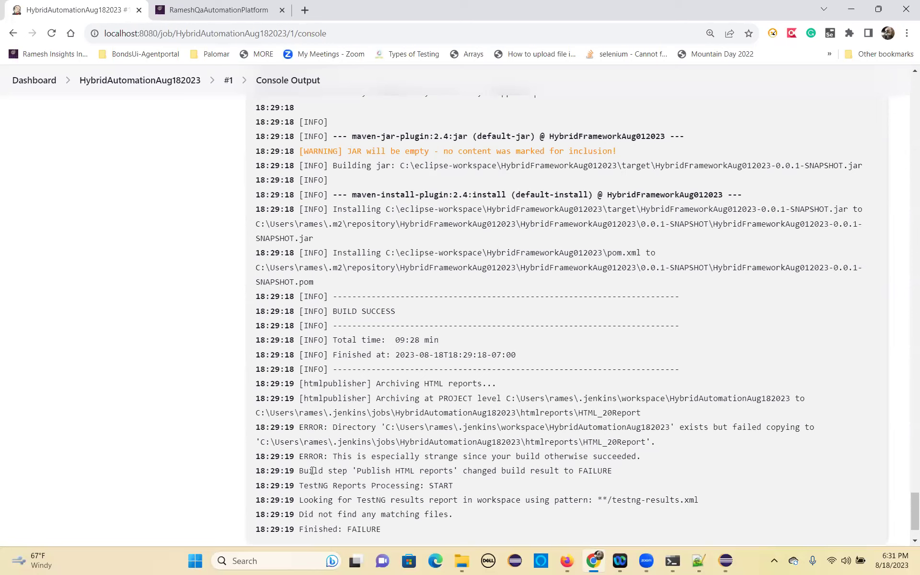
left_click_drag(330, 458, 615, 460)
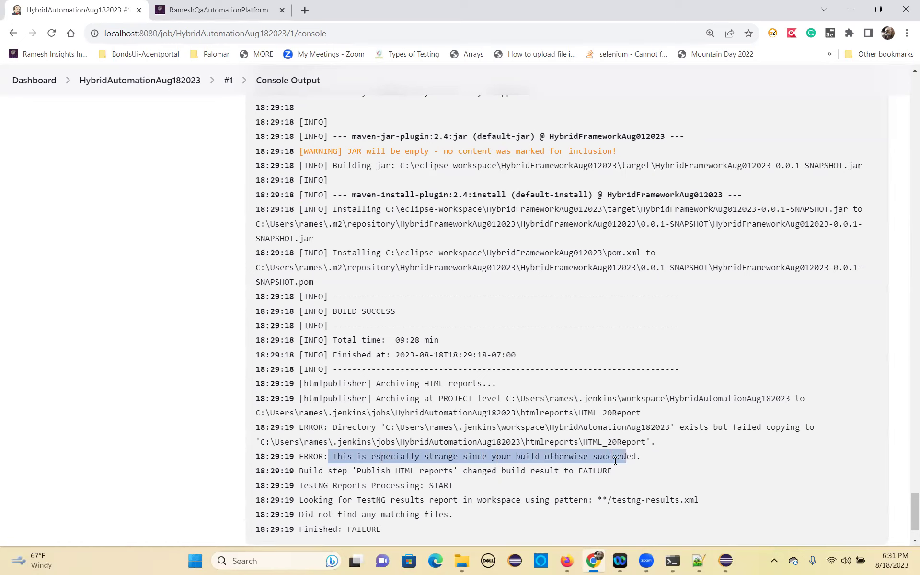
left_click(615, 460)
left_click_drag(296, 454, 355, 453)
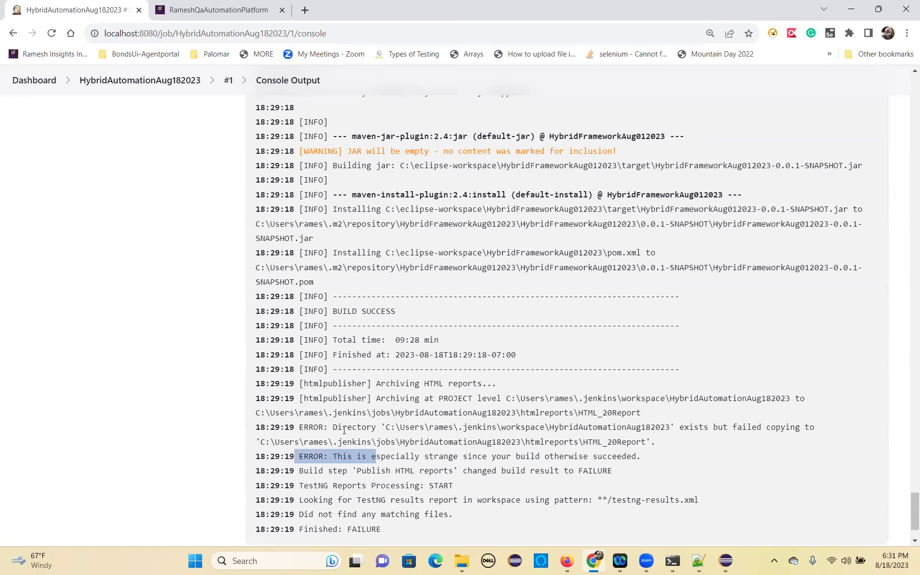
left_click(344, 430)
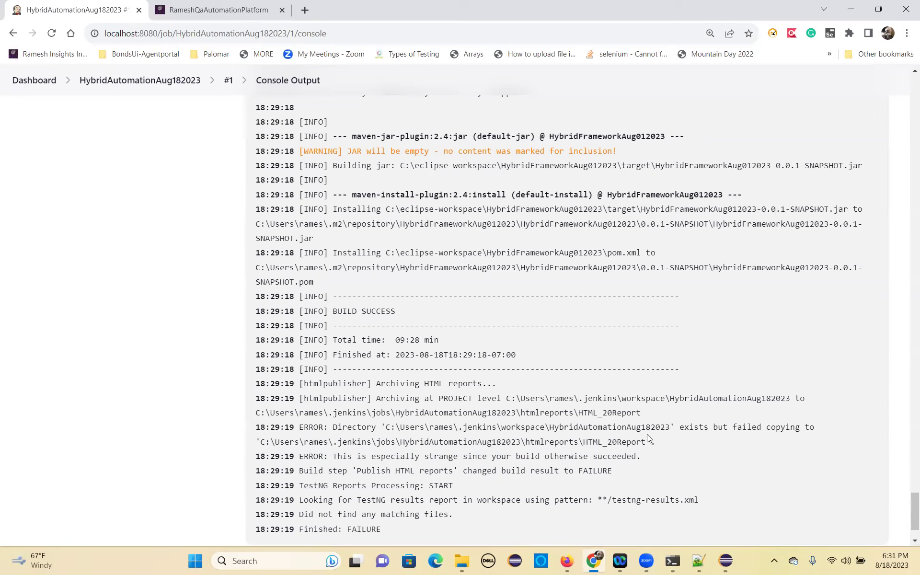
left_click_drag(550, 428, 670, 429)
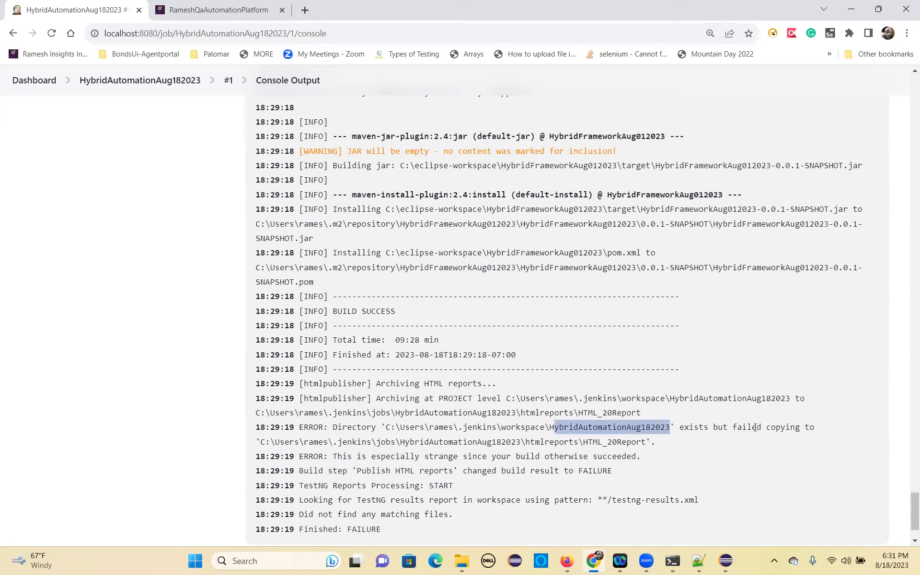
left_click_drag(258, 441, 554, 441)
left_click(651, 442)
Trace the HTML_20Report, htmlreports and .jenkins folders in the archiving path, then bring up File Explorer.
left_click_drag(641, 413, 557, 418)
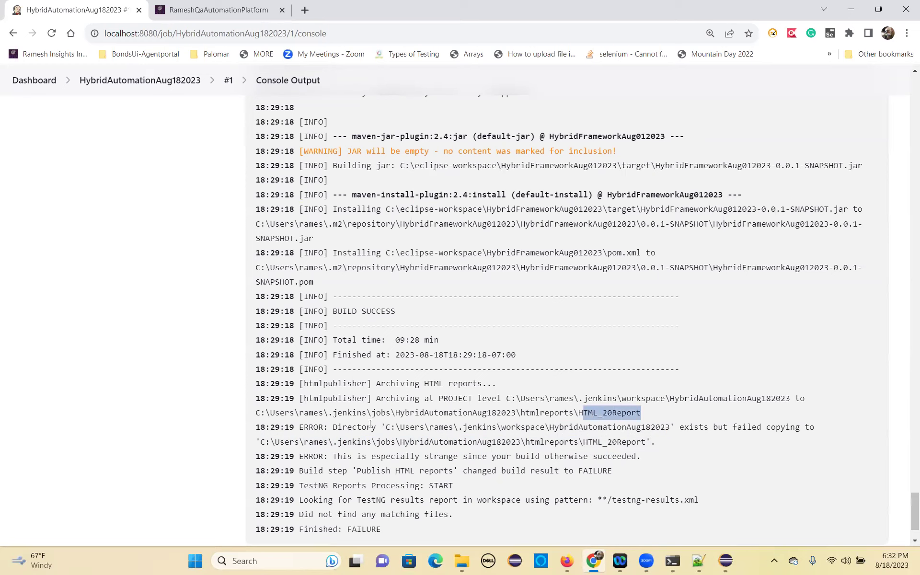
left_click_drag(371, 401, 426, 400)
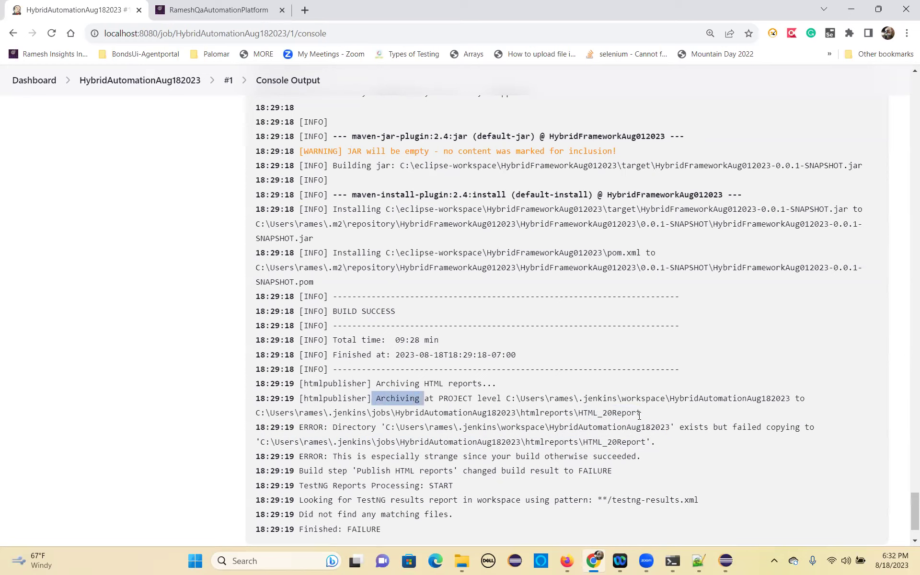
left_click_drag(639, 413, 584, 414)
left_click_drag(521, 414, 570, 413)
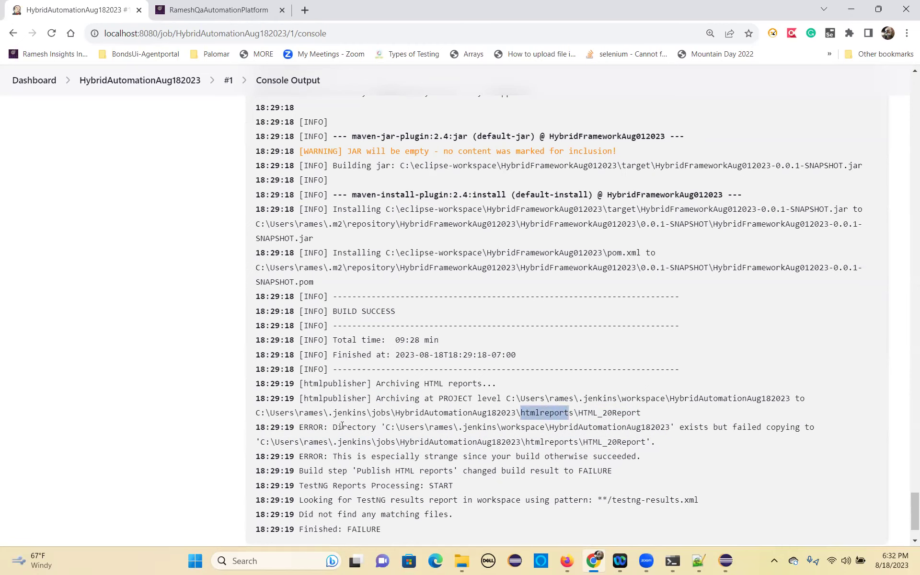
left_click_drag(327, 415, 349, 415)
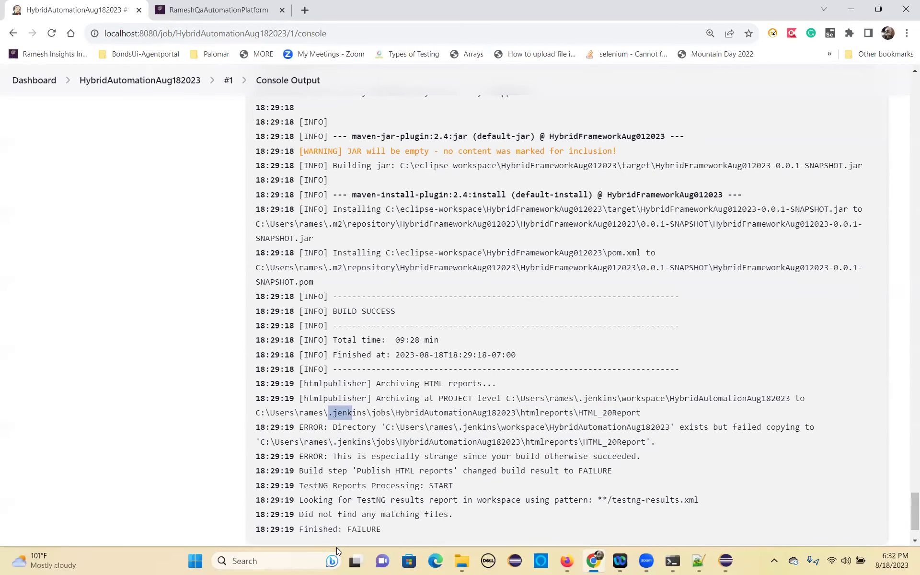
left_click(461, 560)
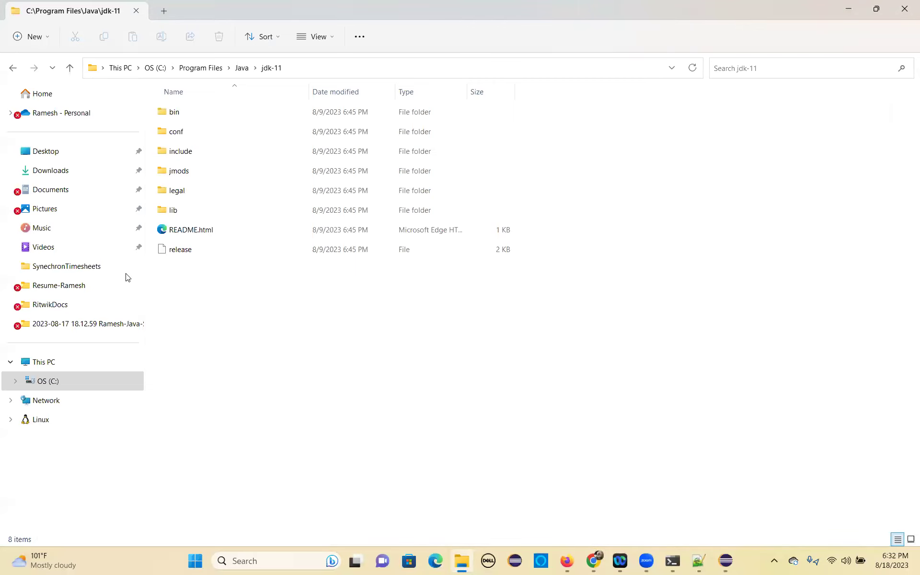
Browse Users, .jenkins, jobs, HybridAutomationAug182023, builds, 1 to timestamper, then return to Jenkins.
left_click(66, 389)
scroll(231, 457, "down", 4)
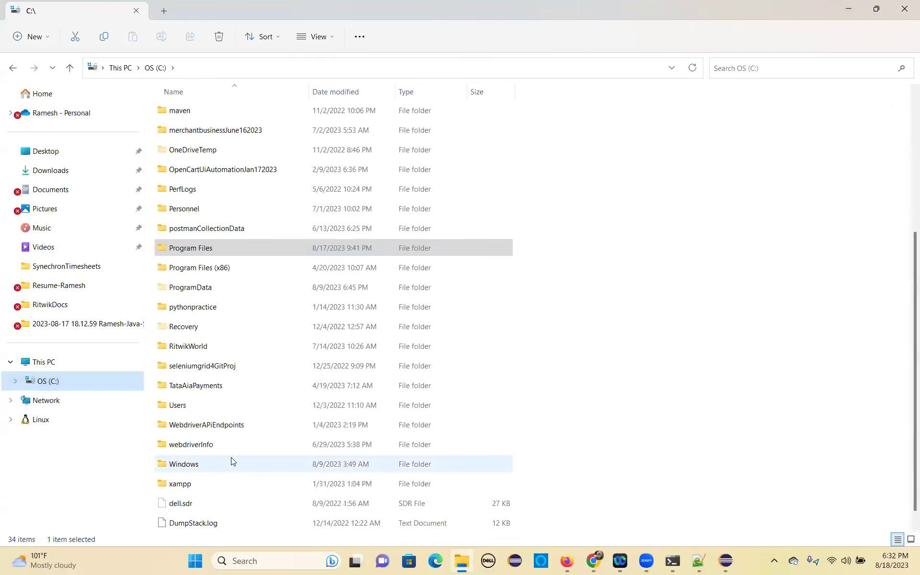
double_click(181, 389)
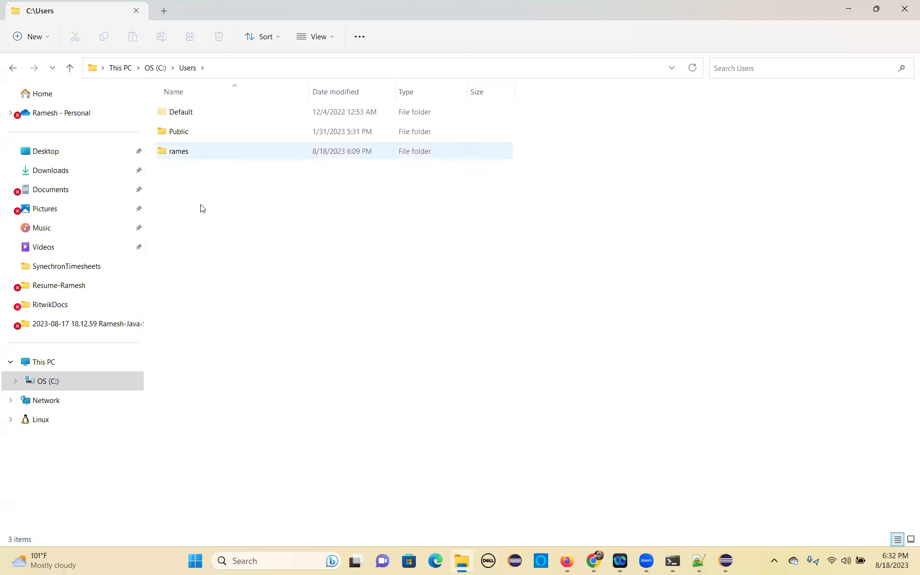
double_click(182, 348)
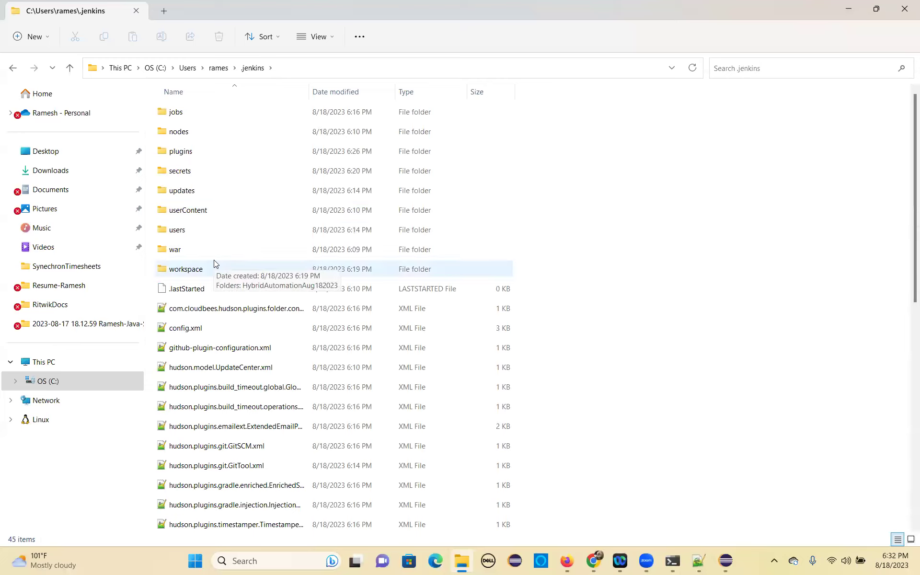
double_click(180, 112)
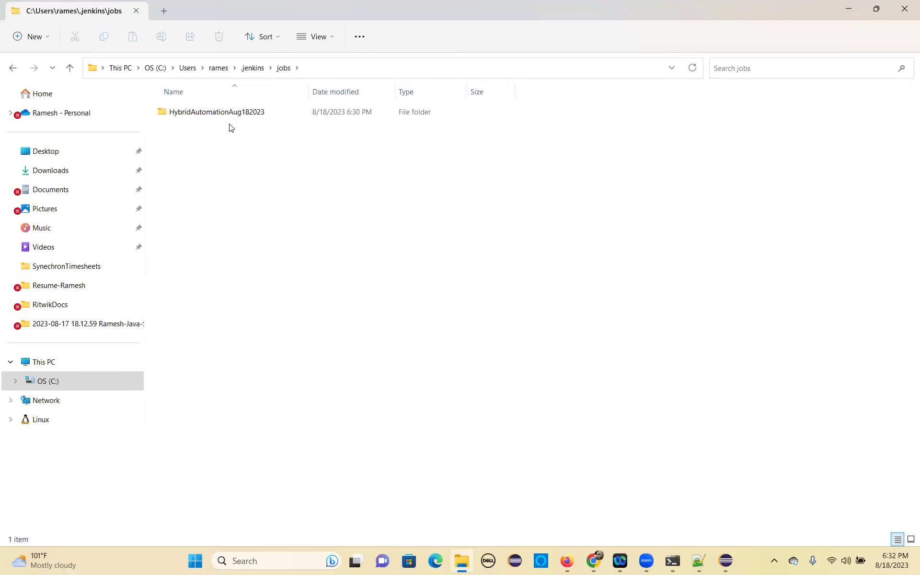
double_click(234, 120)
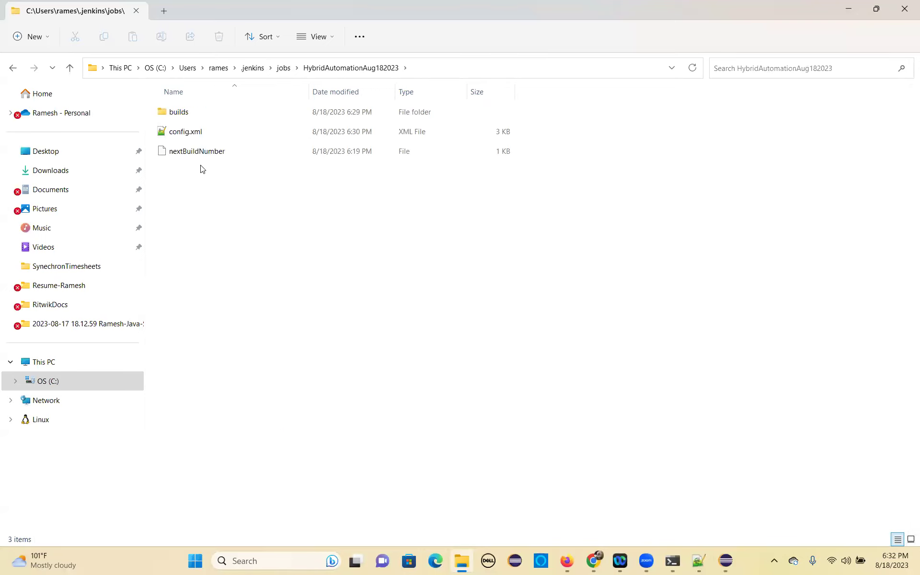
double_click(188, 113)
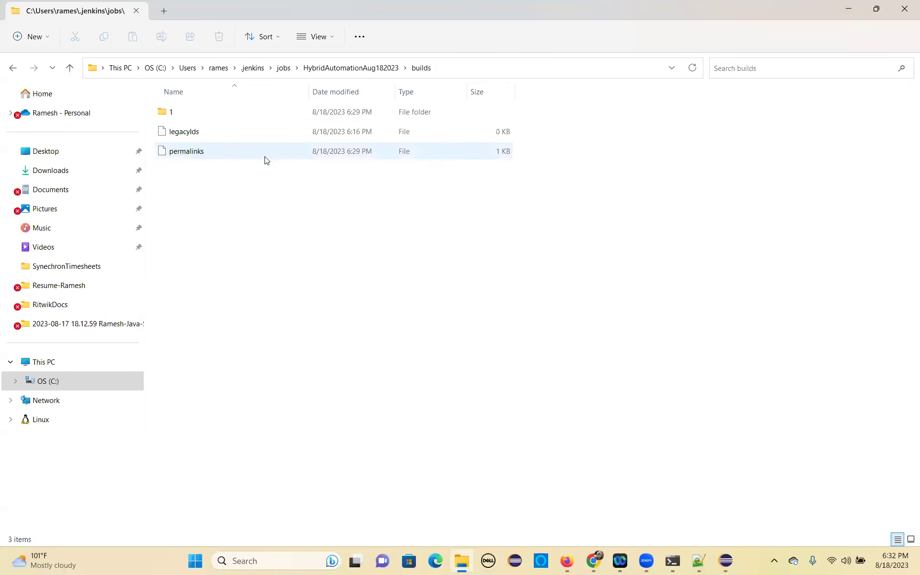
left_click(173, 114)
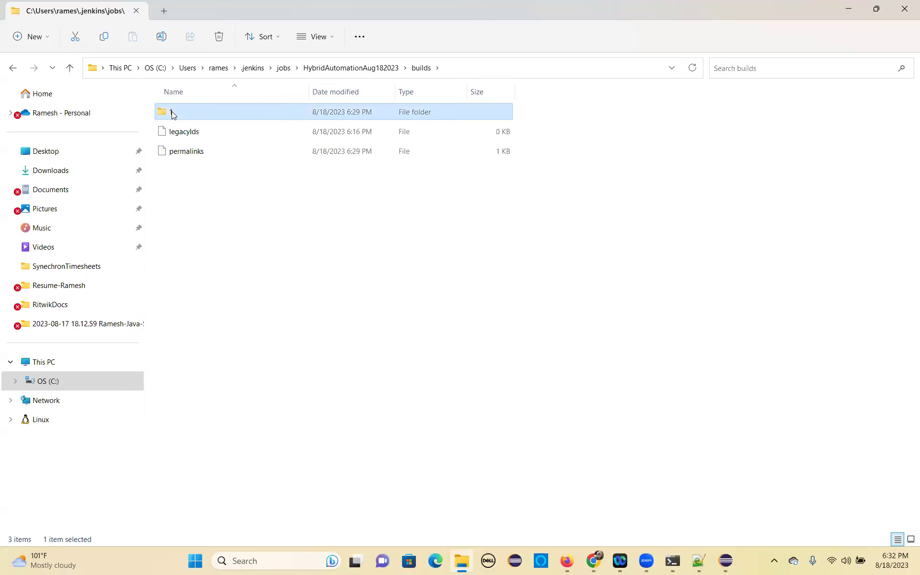
double_click(173, 114)
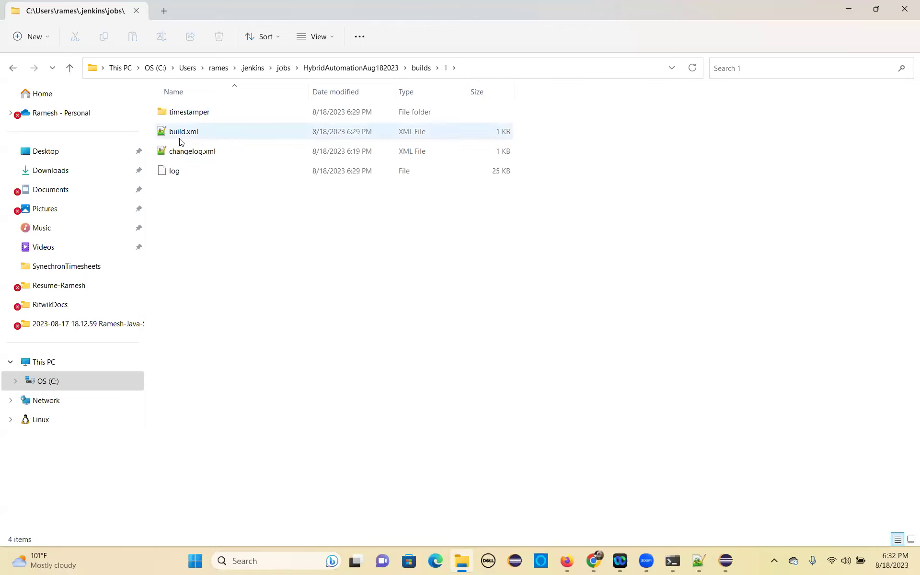
left_click(194, 115)
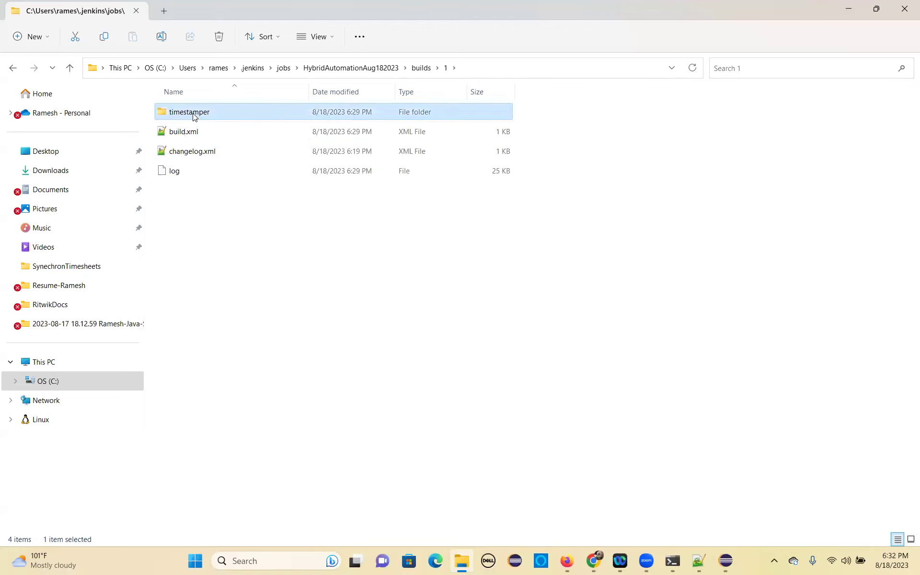
double_click(193, 113)
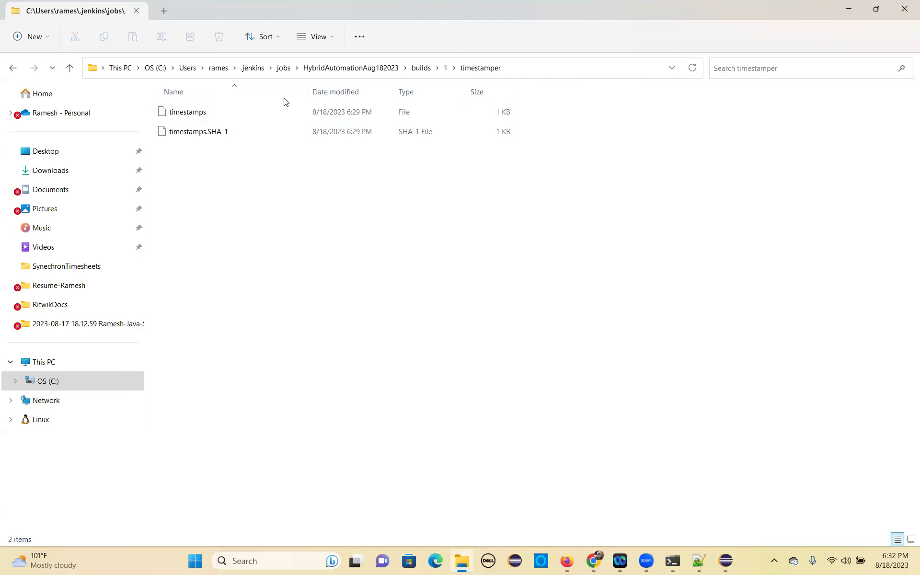
key("alt+Tab")
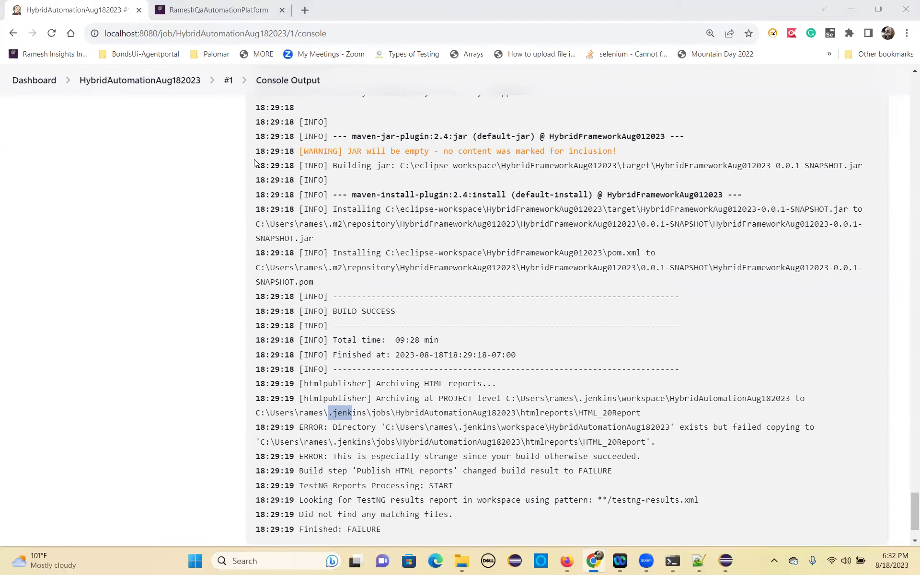
Move File Explorer up to the HybridAutomationAug182023 job folder and return to the console.
key("alt+Tab")
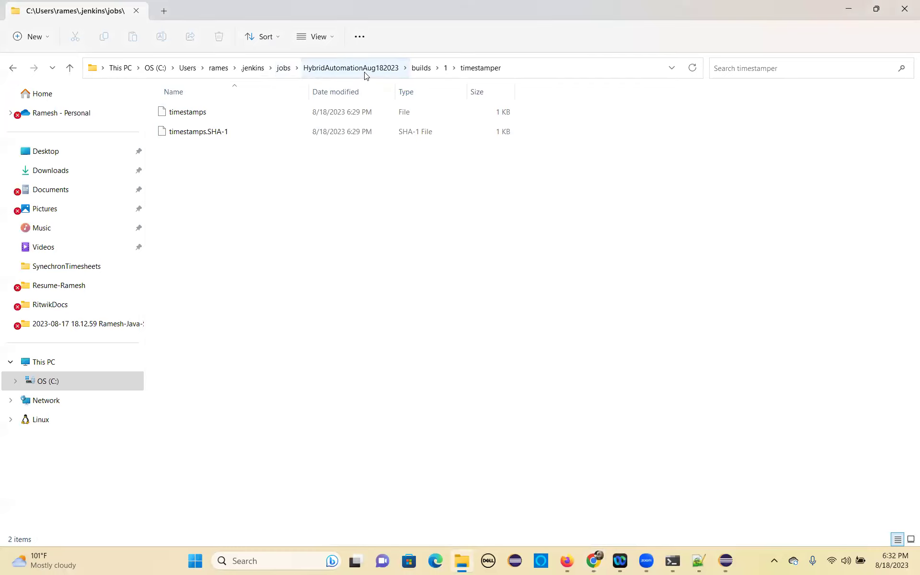
left_click(364, 73)
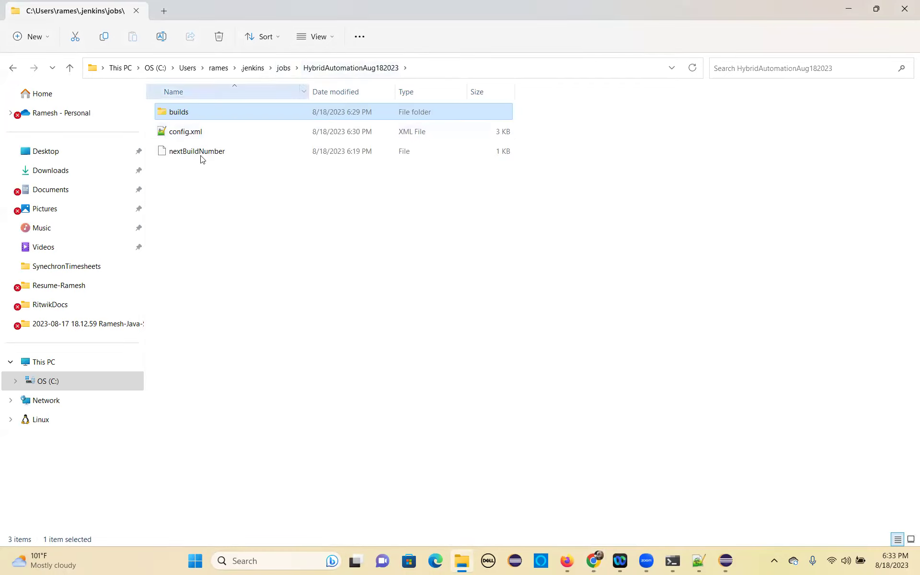
key("alt+Tab")
Review the HTML copy error, the missing **/testng-results.xml and the FAILURE result, then open the project page.
left_click_drag(618, 471, 324, 442)
scroll(551, 465, "down", 2)
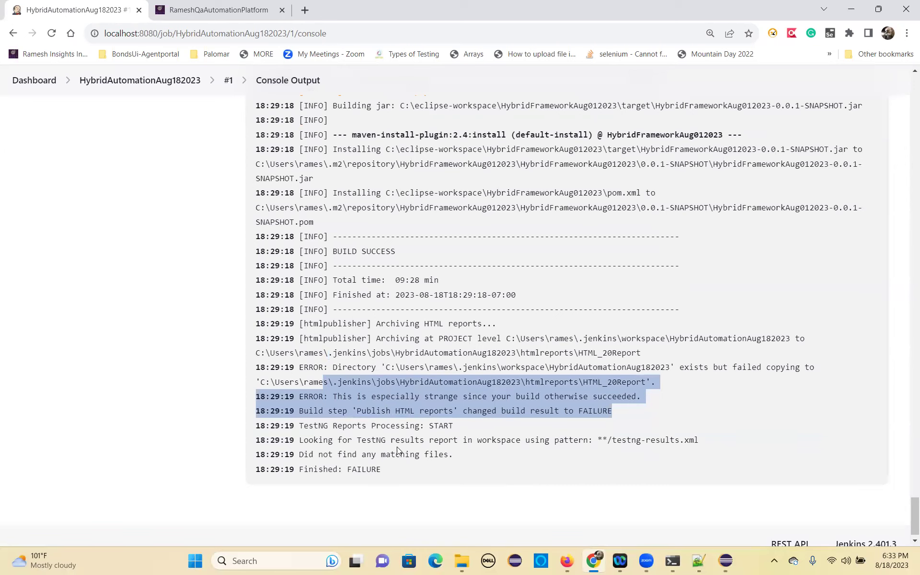
double_click(487, 443)
left_click(566, 441)
left_click_drag(598, 440, 698, 437)
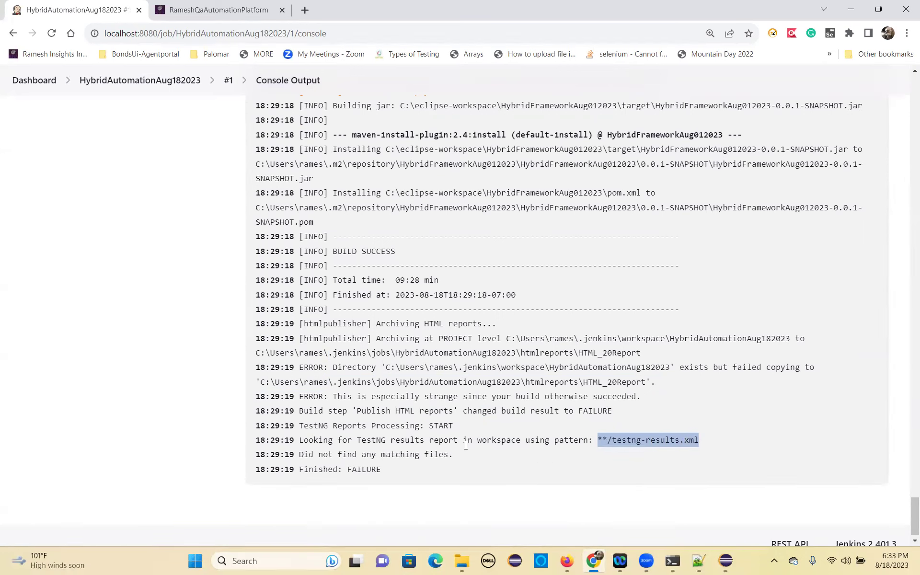
left_click_drag(353, 470, 394, 469)
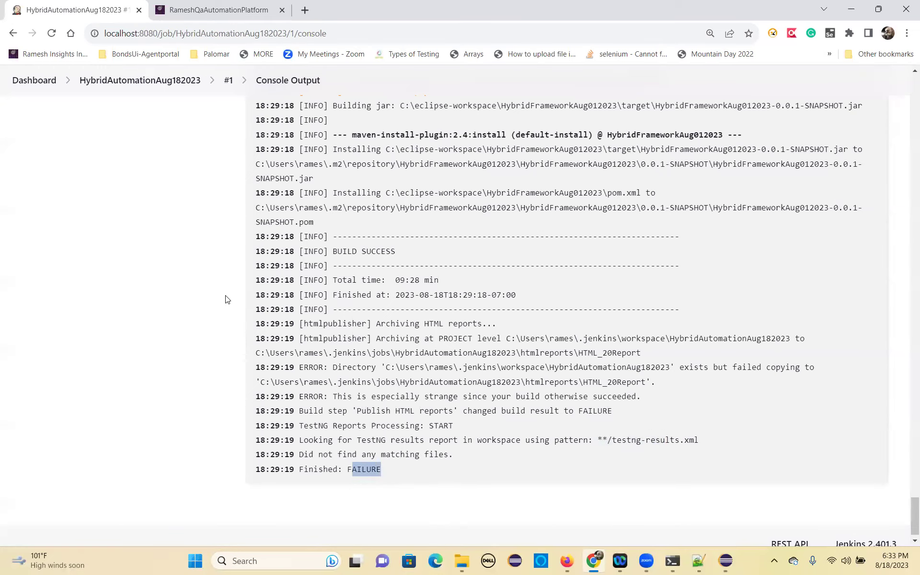
scroll(148, 188, "up", 20)
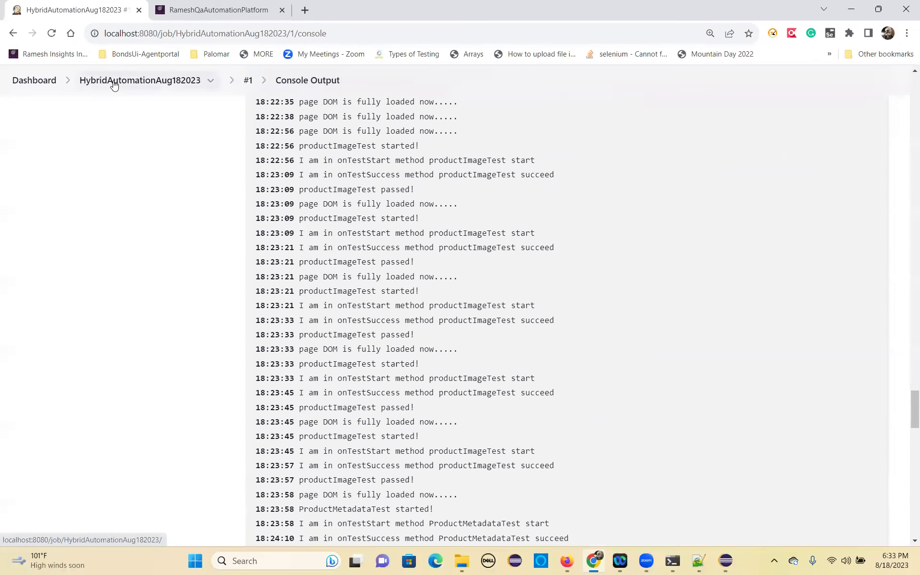
left_click(114, 84)
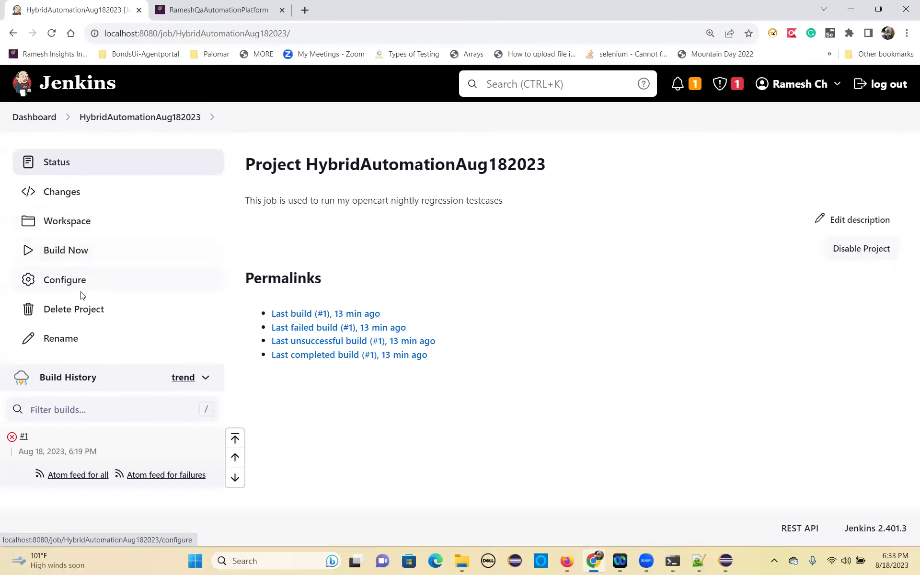
Go from Dashboard through Manage Jenkins to Plugins and show the Available plugins list.
left_click(44, 120)
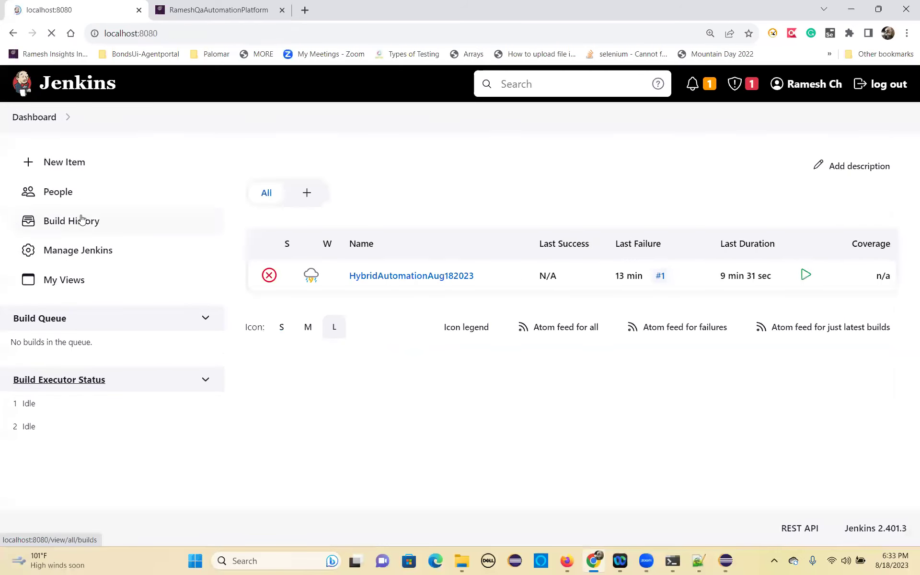
left_click(84, 249)
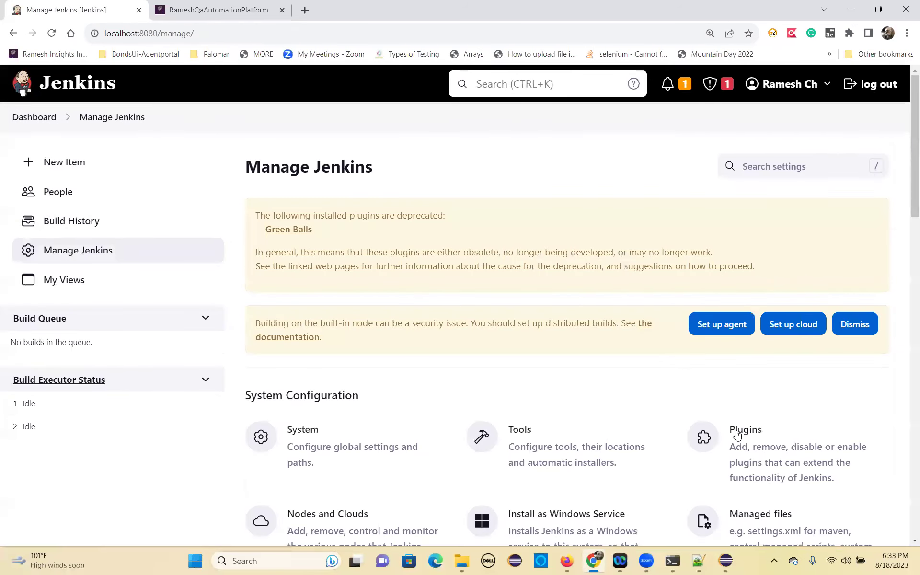
left_click(737, 434)
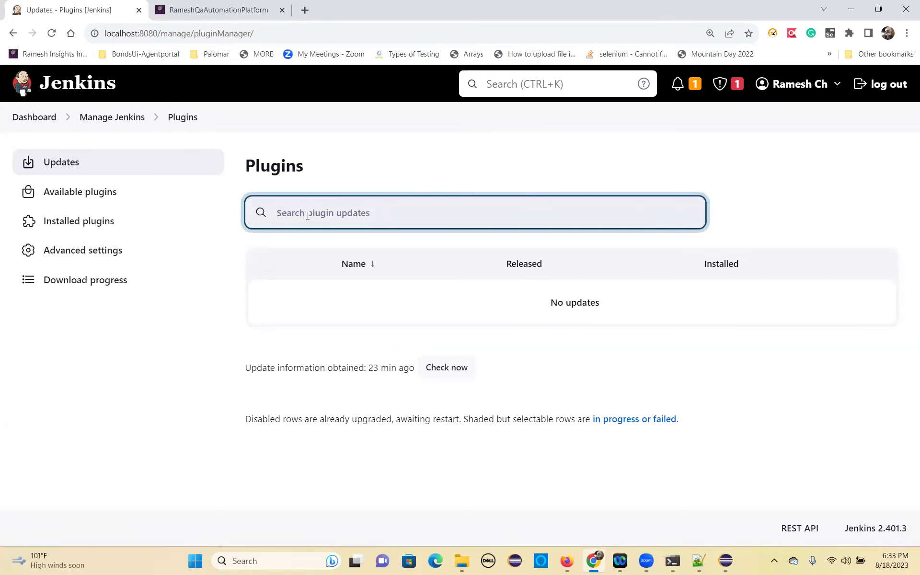
type("test")
key("BackSpace")
key("BackSpace")
key("BackSpace")
type("repor")
left_click(53, 190)
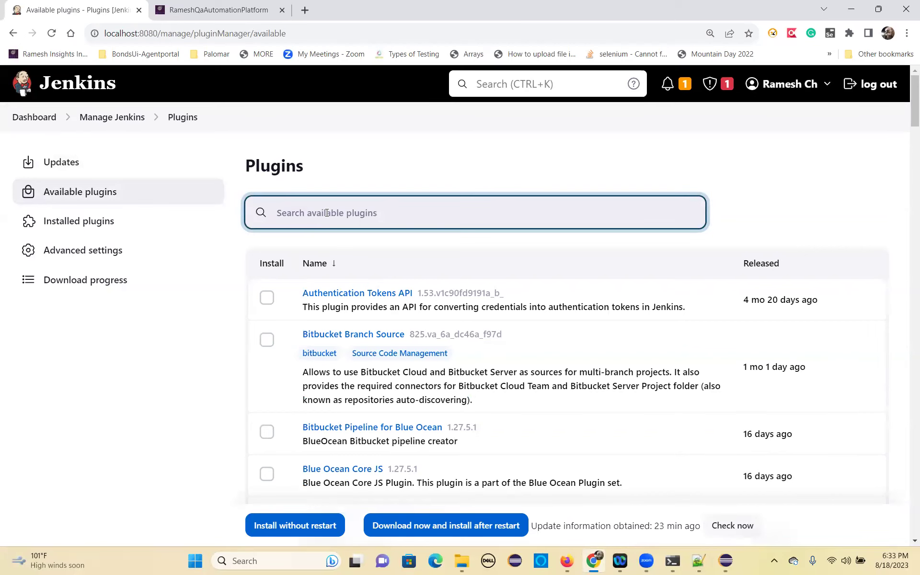
Search available plugins for 'report', tick Test Results Analyzer, and install it without restart.
type("report")
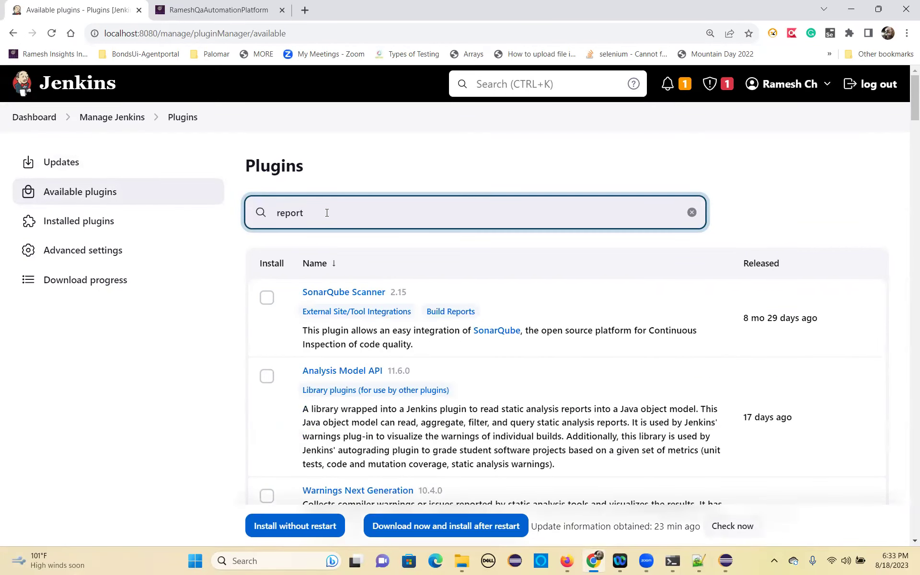
scroll(422, 383, "down", 3)
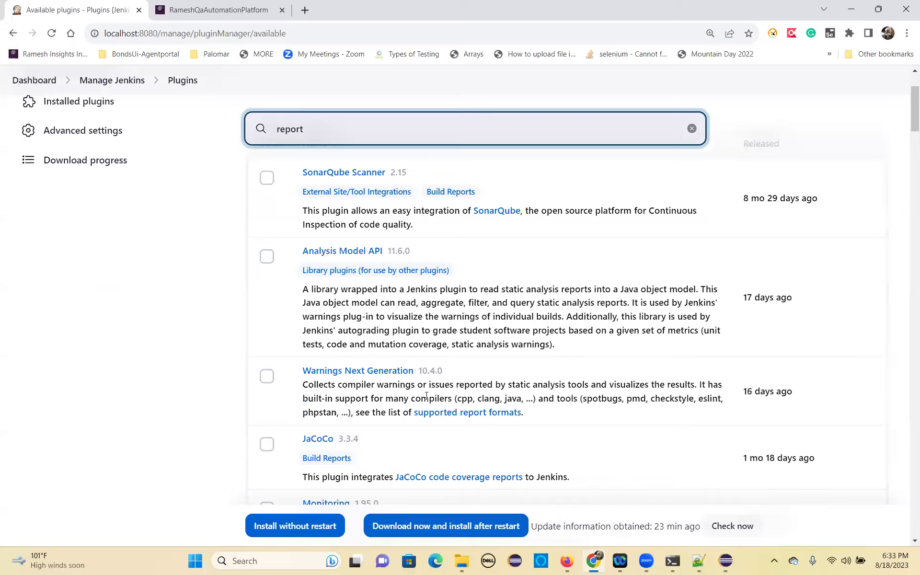
scroll(421, 410, "down", 2)
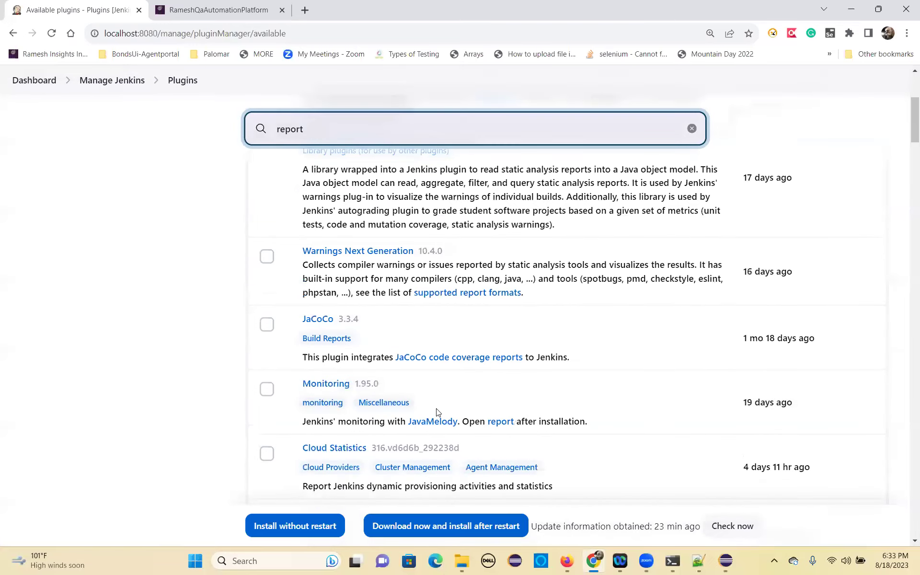
scroll(419, 409, "down", 1)
scroll(416, 424, "down", 1)
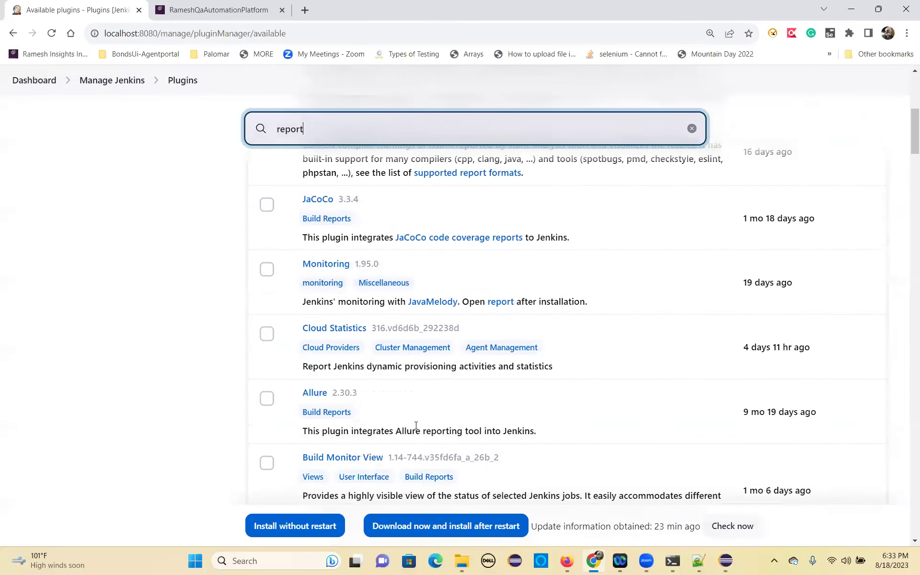
scroll(412, 426, "down", 1)
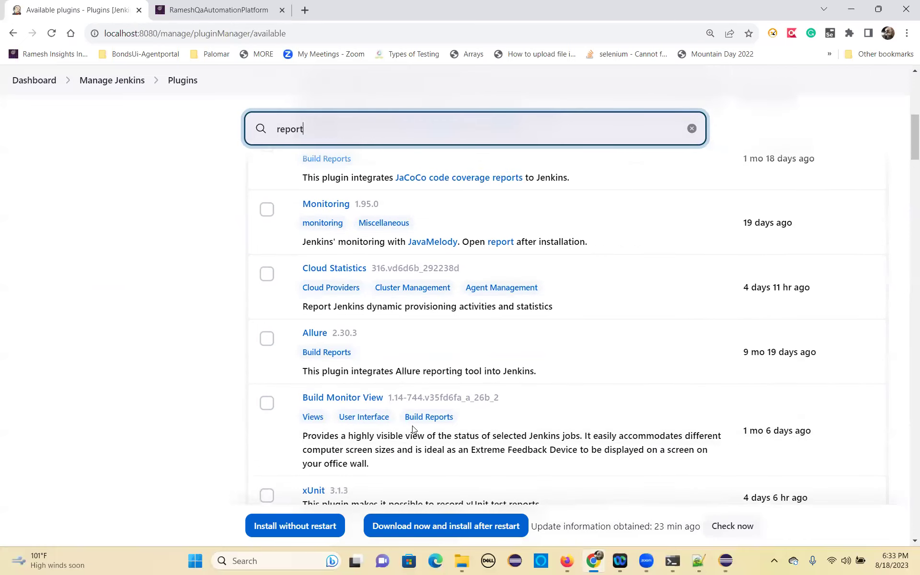
scroll(413, 426, "down", 2)
scroll(413, 427, "down", 1)
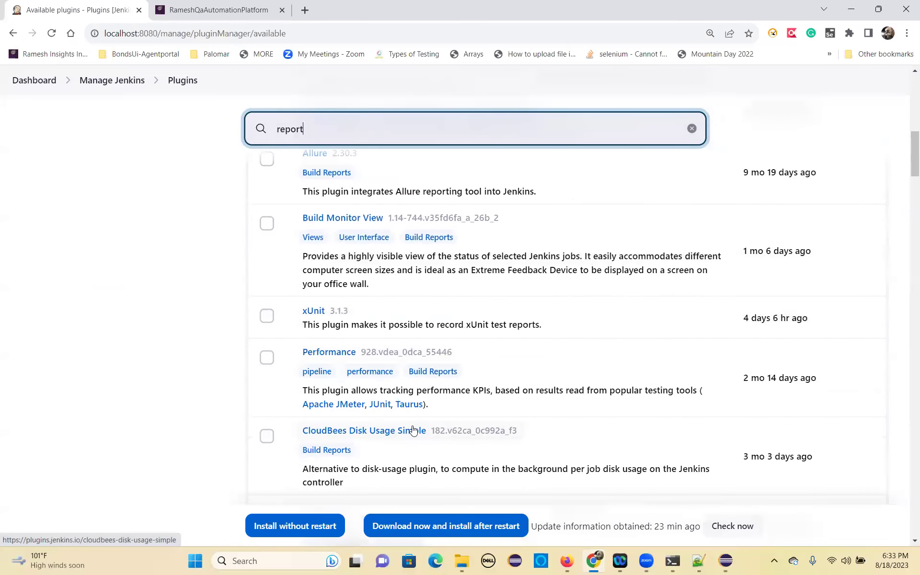
scroll(413, 426, "down", 2)
scroll(413, 426, "down", 1)
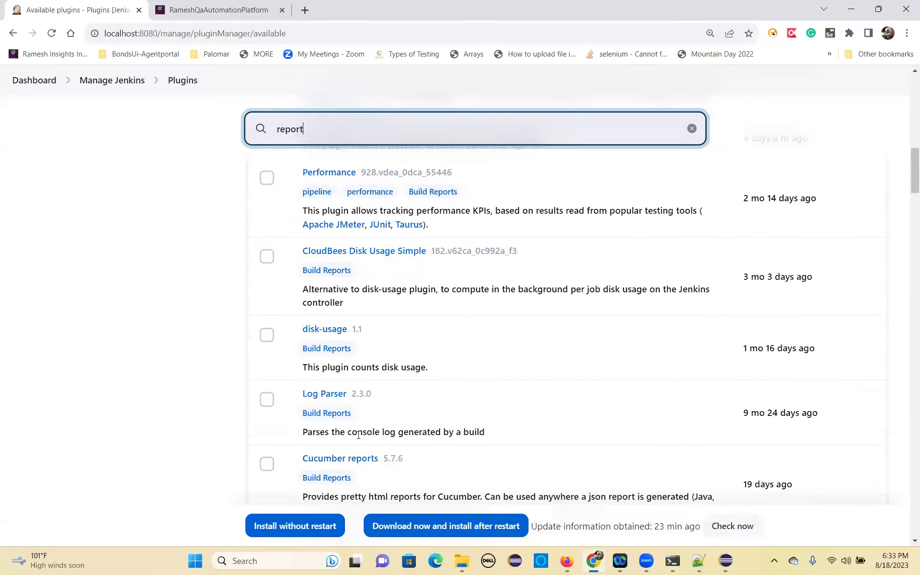
scroll(417, 430, "down", 1)
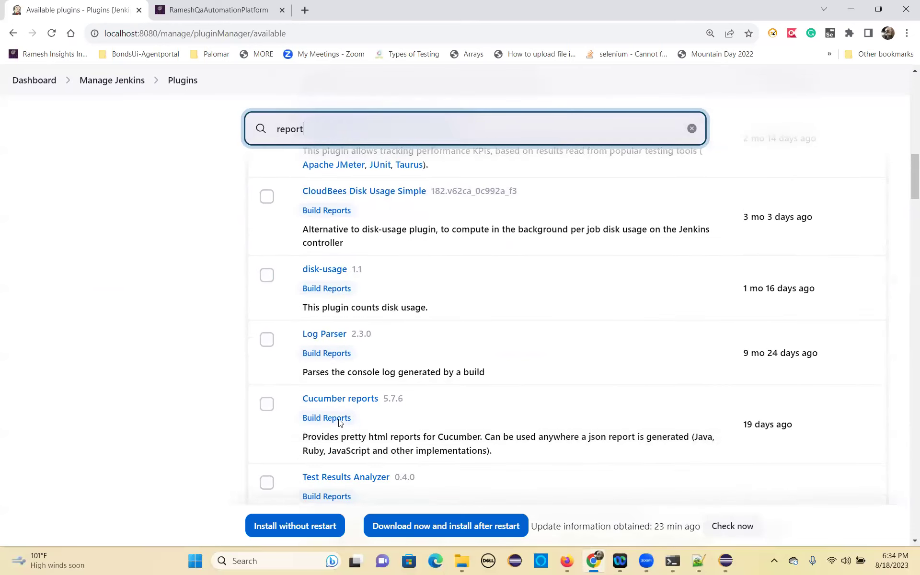
scroll(399, 417, "down", 2)
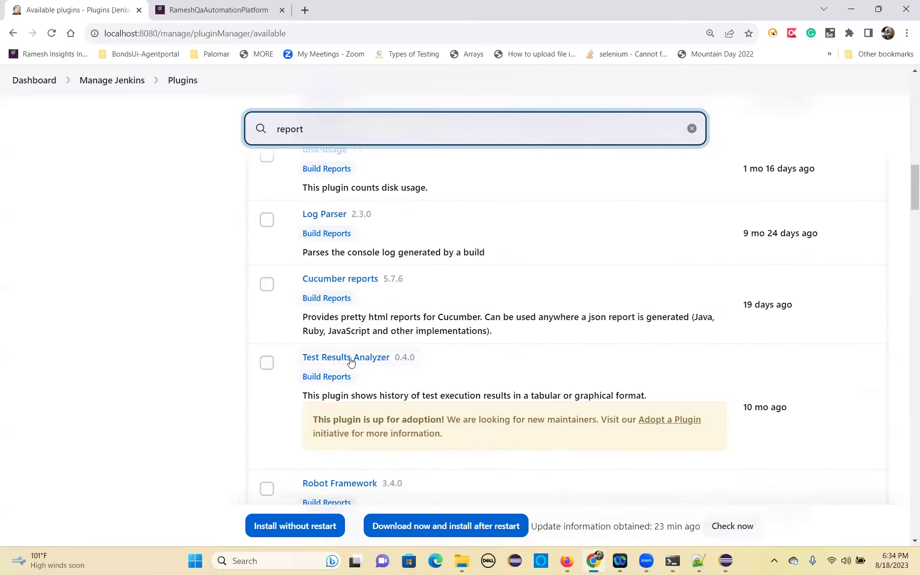
left_click(267, 363)
scroll(359, 443, "down", 1)
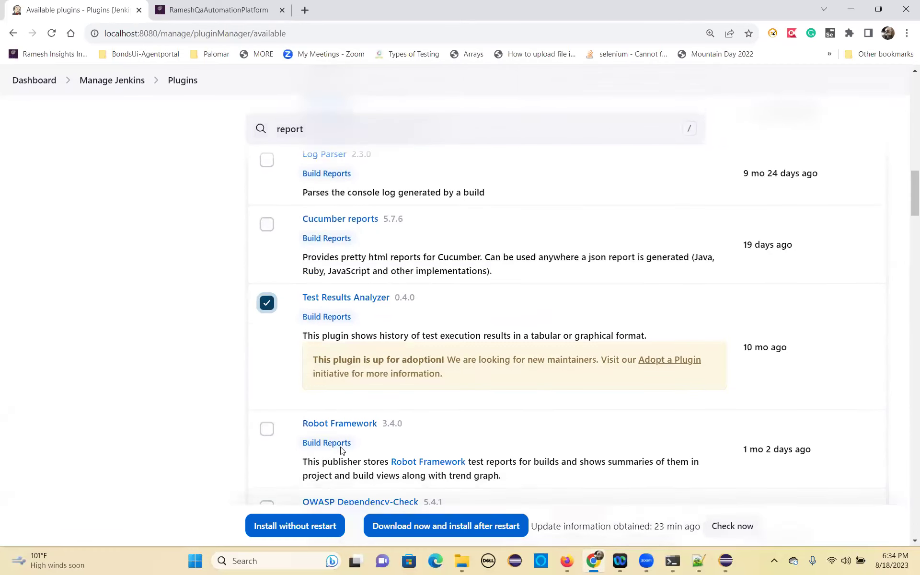
scroll(303, 455, "down", 2)
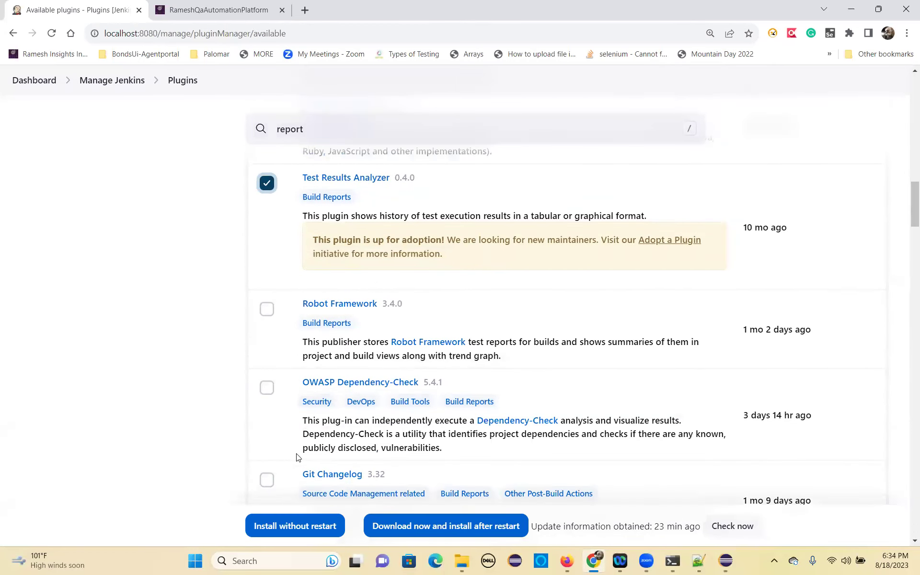
scroll(296, 457, "down", 2)
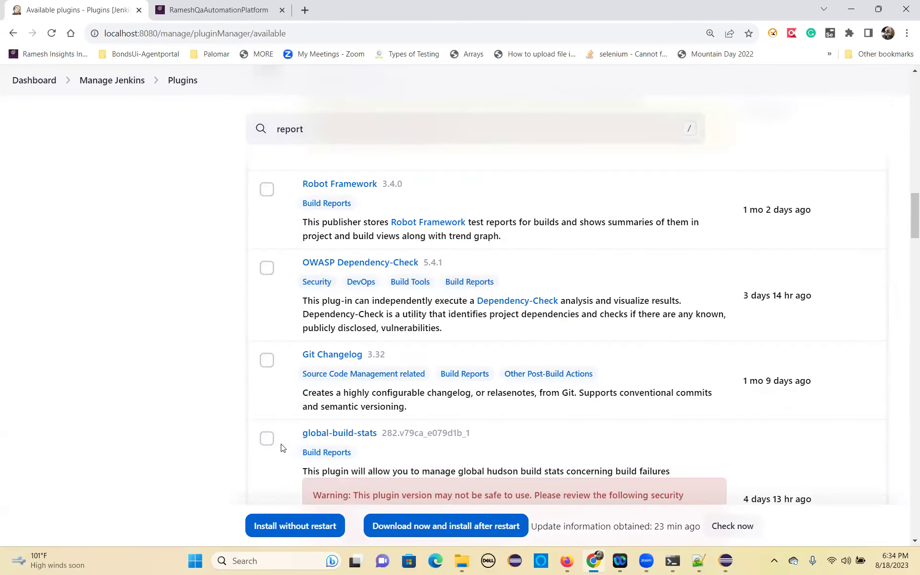
scroll(281, 448, "down", 3)
scroll(281, 447, "down", 3)
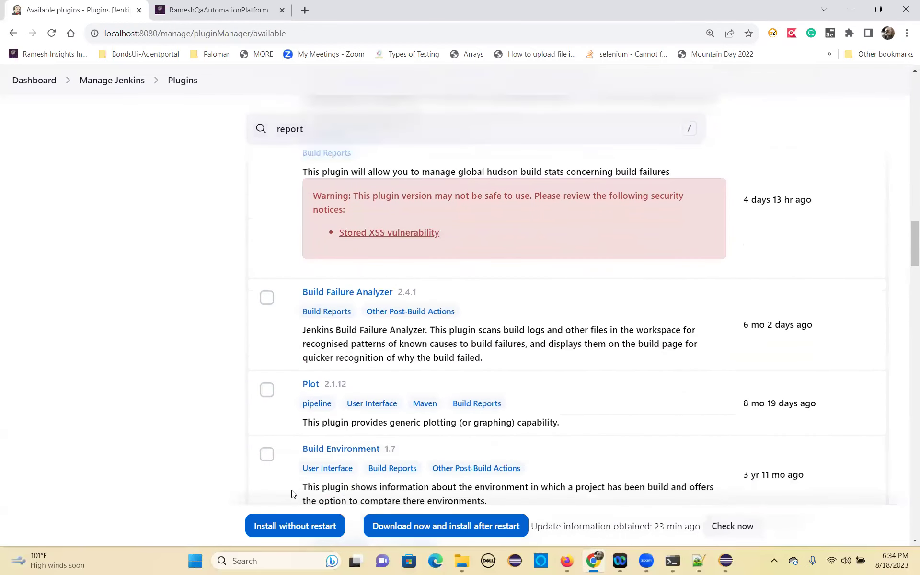
left_click(280, 520)
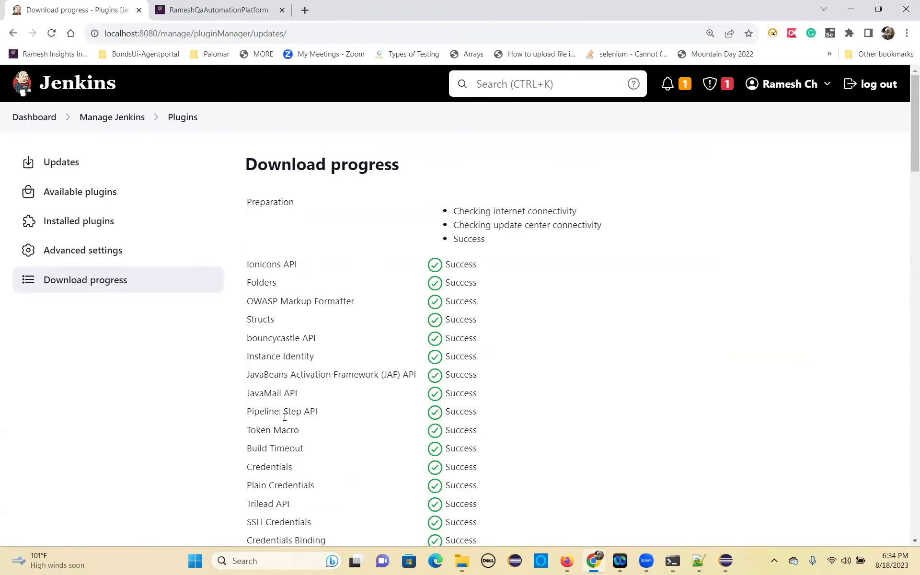
Confirm Test Results Analyzer shows Success in Download progress, then return to Available plugins.
scroll(324, 425, "down", 20)
scroll(347, 454, "down", 15)
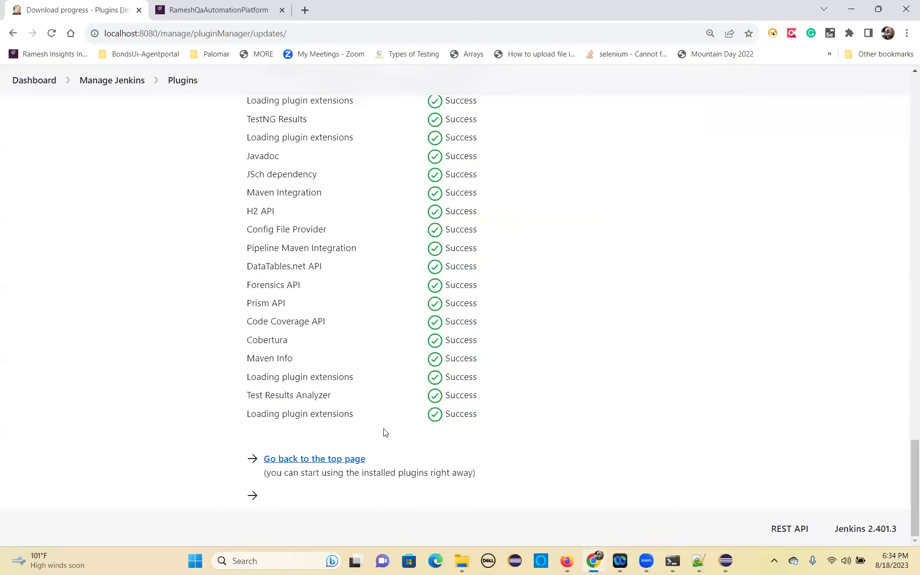
scroll(265, 285, "up", 8)
scroll(264, 285, "up", 15)
scroll(287, 326, "down", 8)
scroll(287, 326, "down", 20)
scroll(193, 197, "up", 20)
left_click(75, 191)
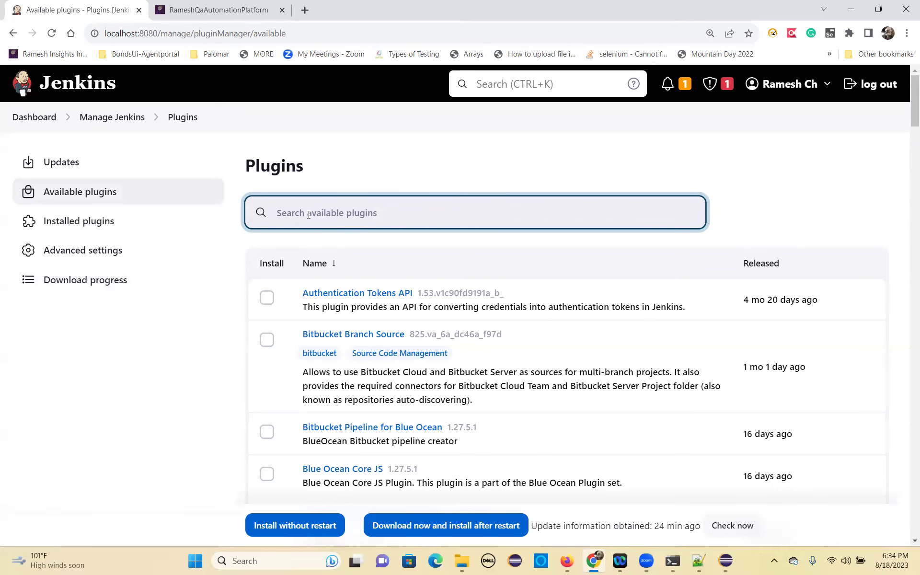
Filter available plugins by 'test re' and browse results like xUnit and Test Results Aggregator.
type("testng repor")
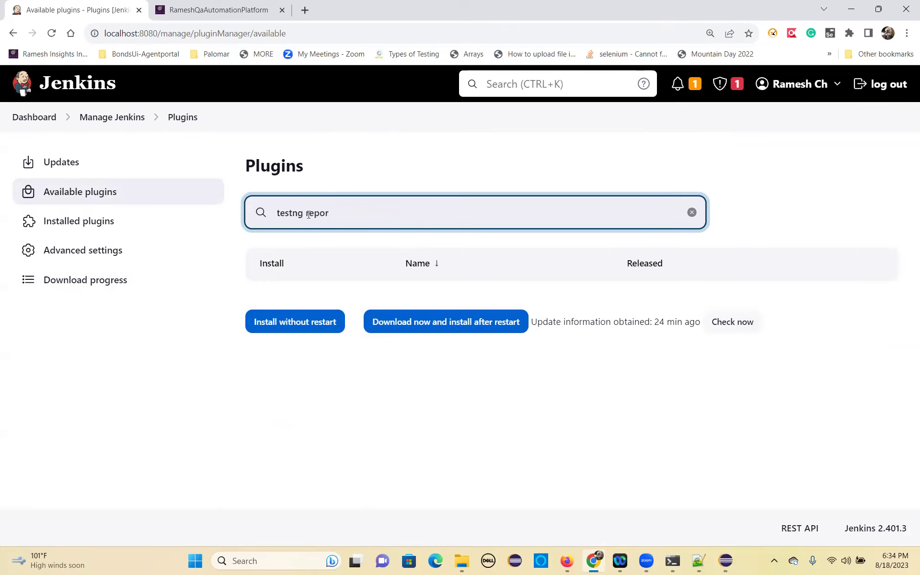
key("BackSpace")
key("BackSpace")
key("BackSpace")
key("BackSpace")
key("BackSpace")
key("BackSpace")
key("BackSpace")
key("BackSpace")
key("BackSpace")
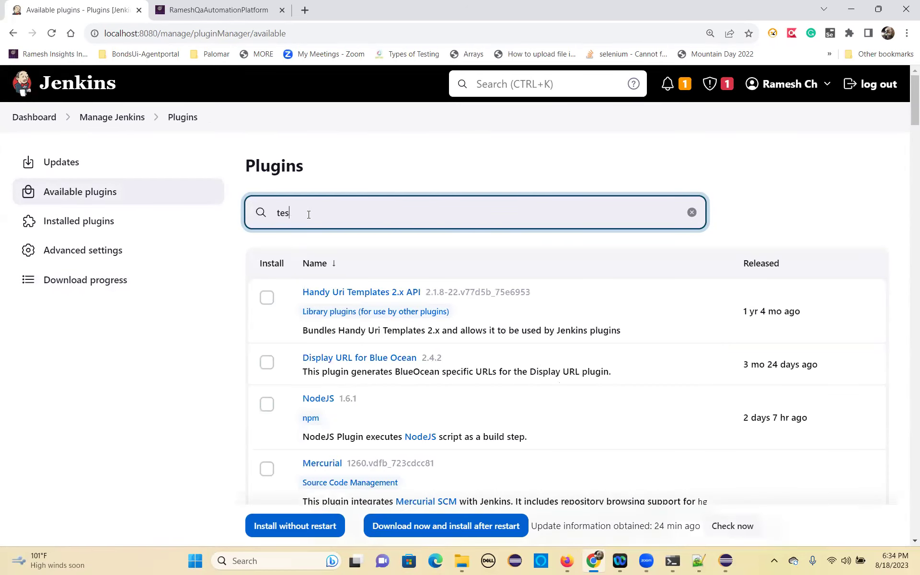
type("t re")
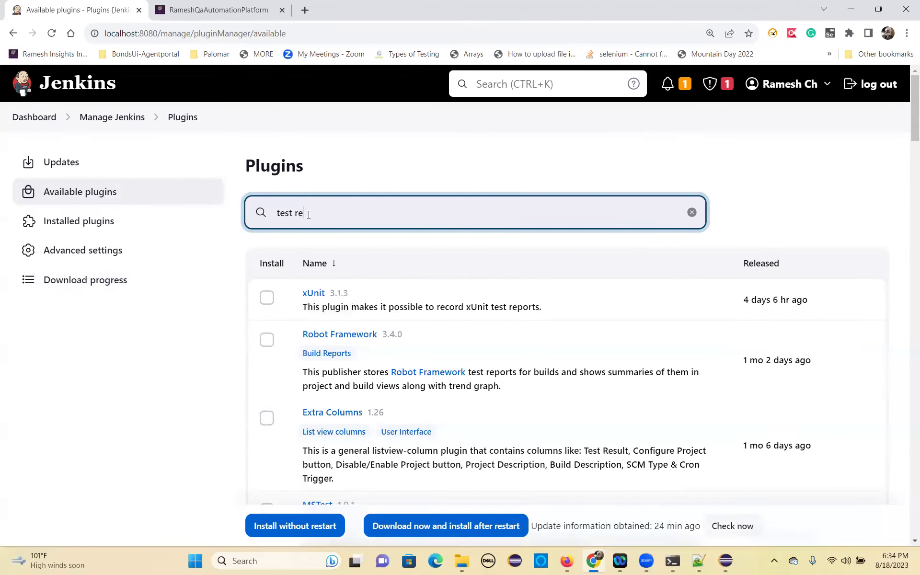
scroll(354, 424, "down", 2)
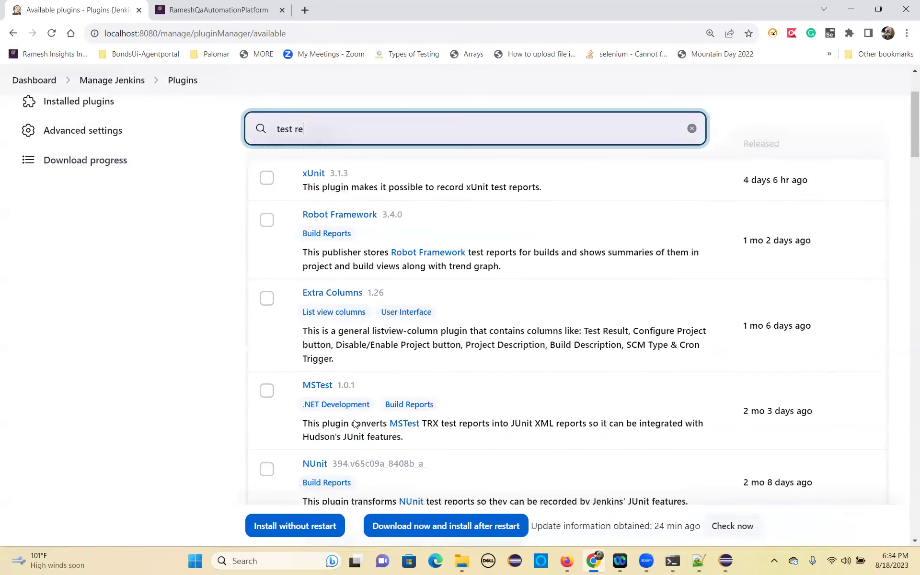
scroll(381, 412, "down", 2)
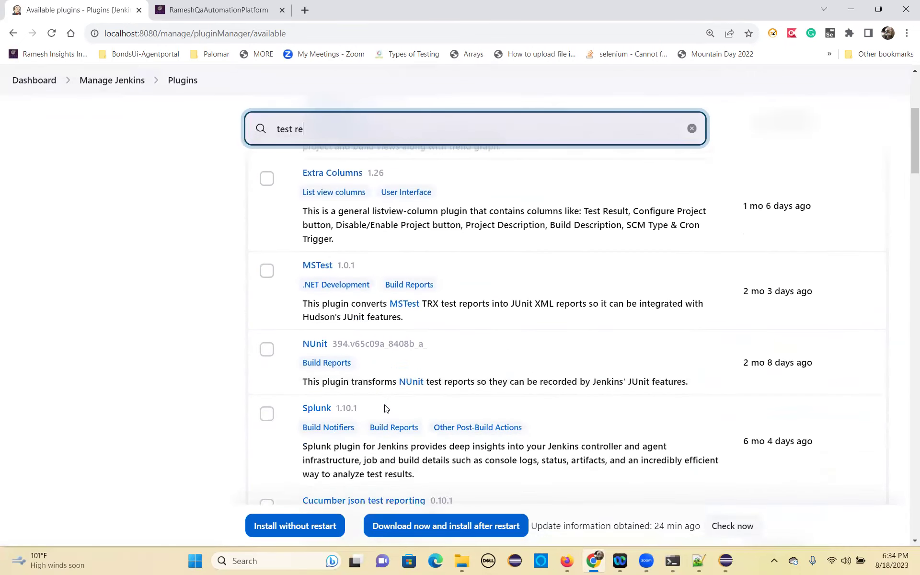
scroll(385, 408, "down", 2)
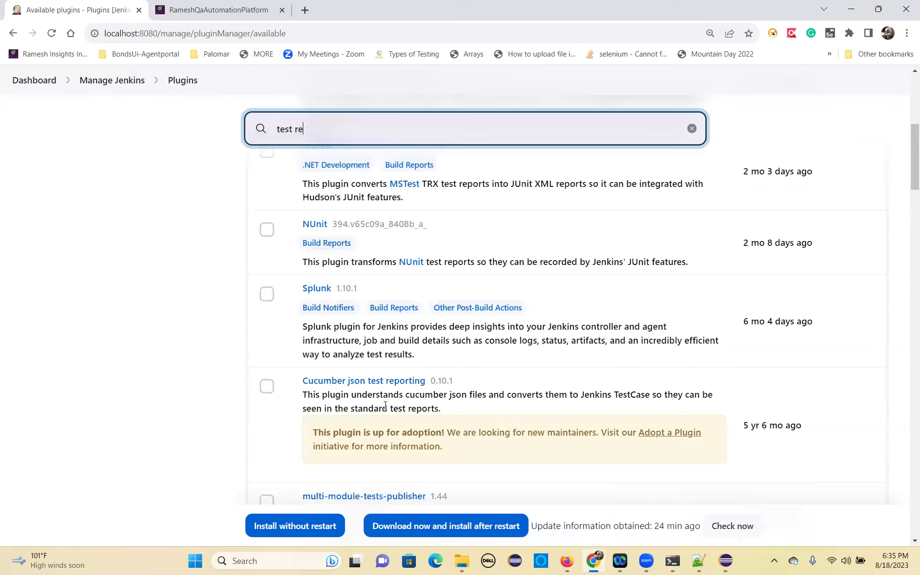
scroll(385, 406, "down", 1)
scroll(386, 408, "down", 1)
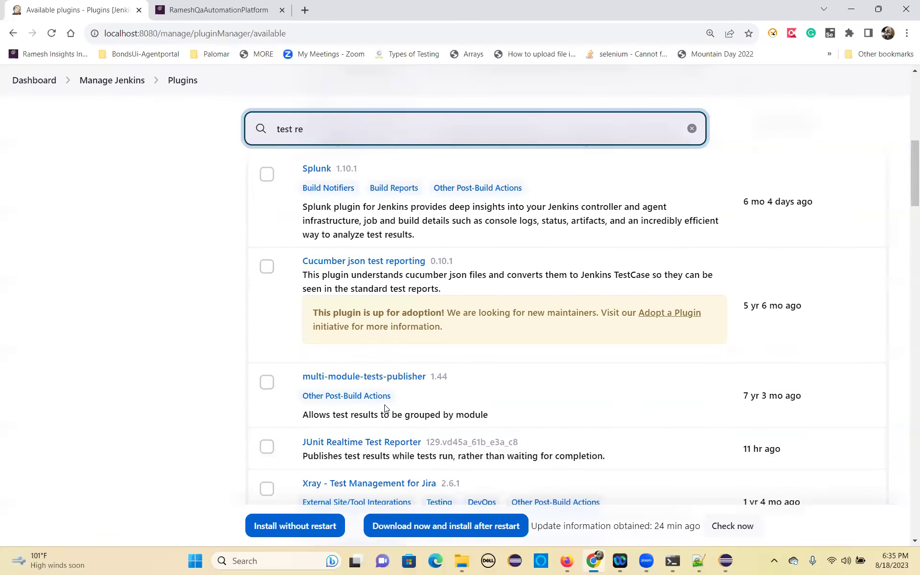
scroll(385, 407, "down", 1)
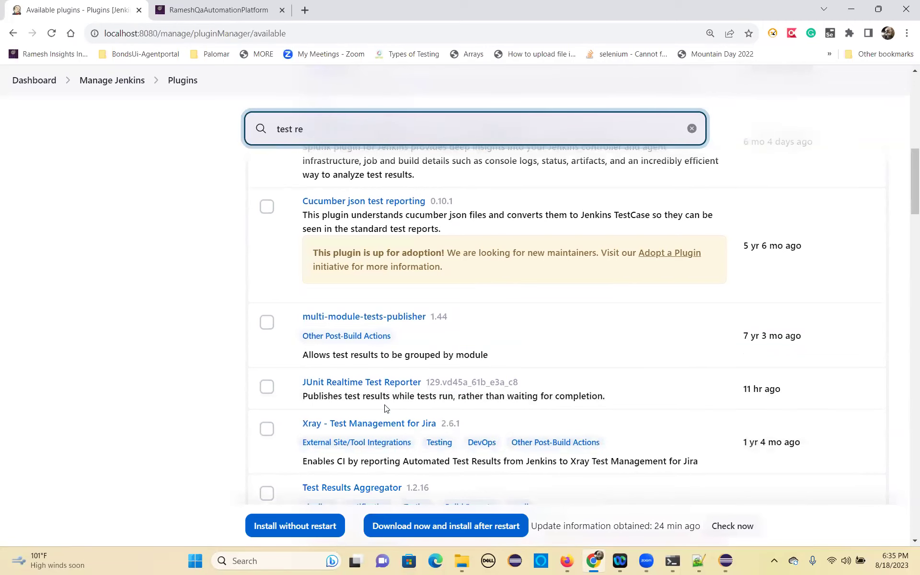
scroll(386, 408, "down", 1)
scroll(385, 406, "down", 1)
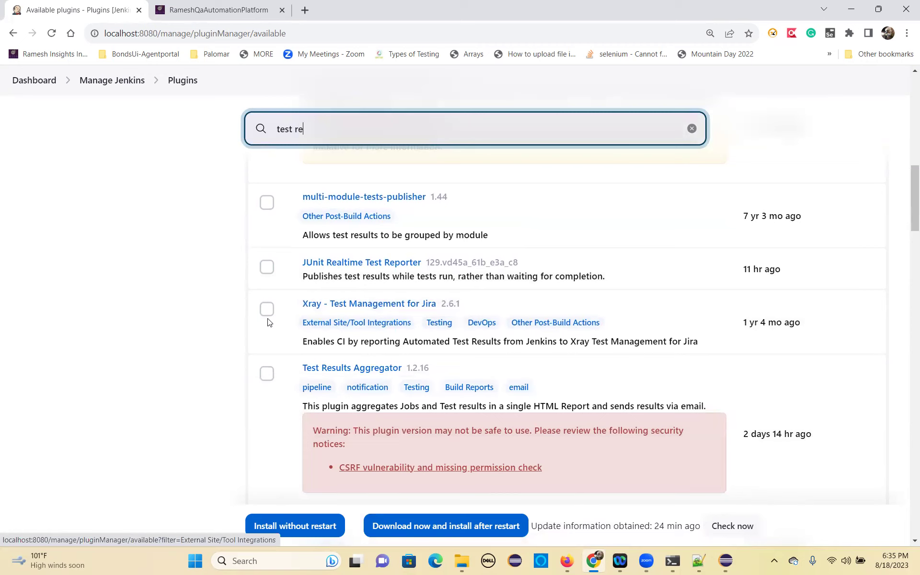
Tick the Test Results Aggregator and JavaTest report plugins.
left_click(270, 380)
scroll(329, 412, "down", 4)
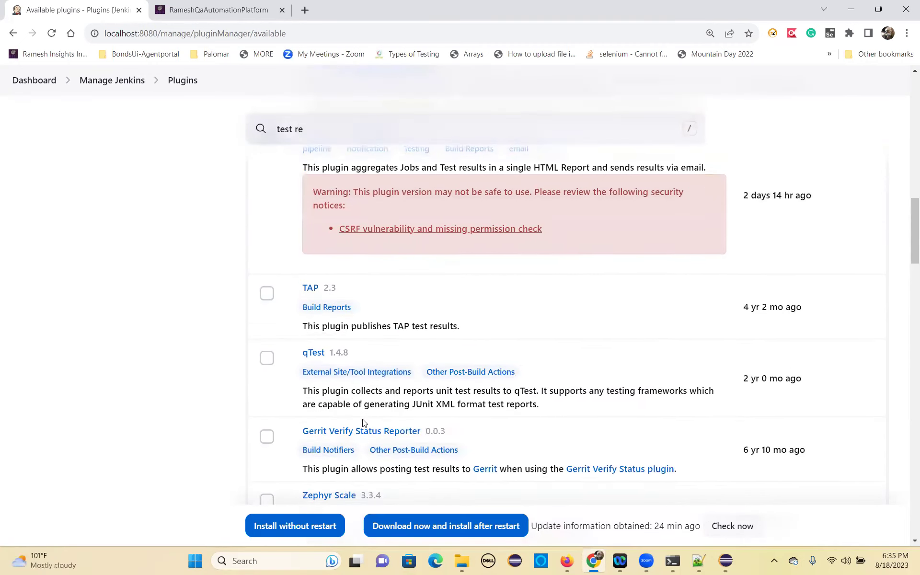
scroll(363, 423, "down", 2)
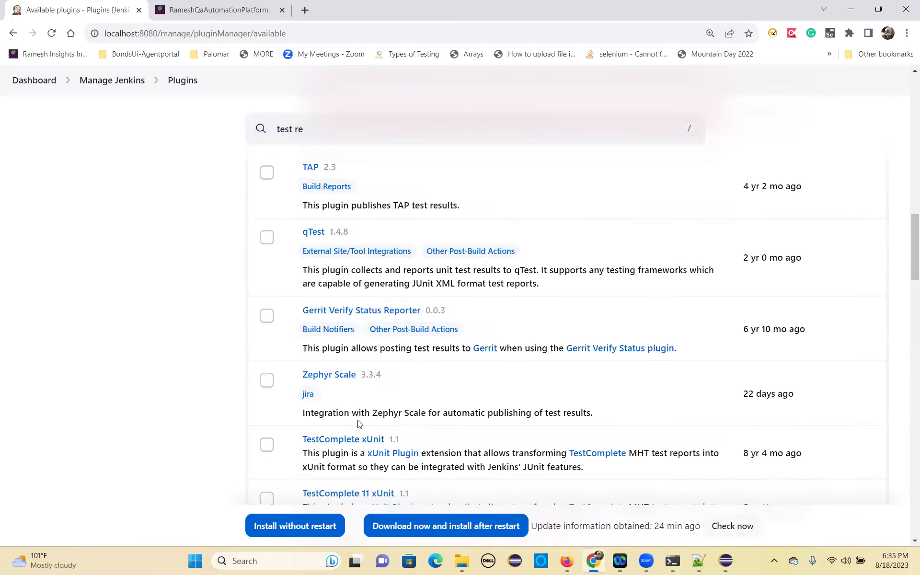
scroll(360, 423, "down", 2)
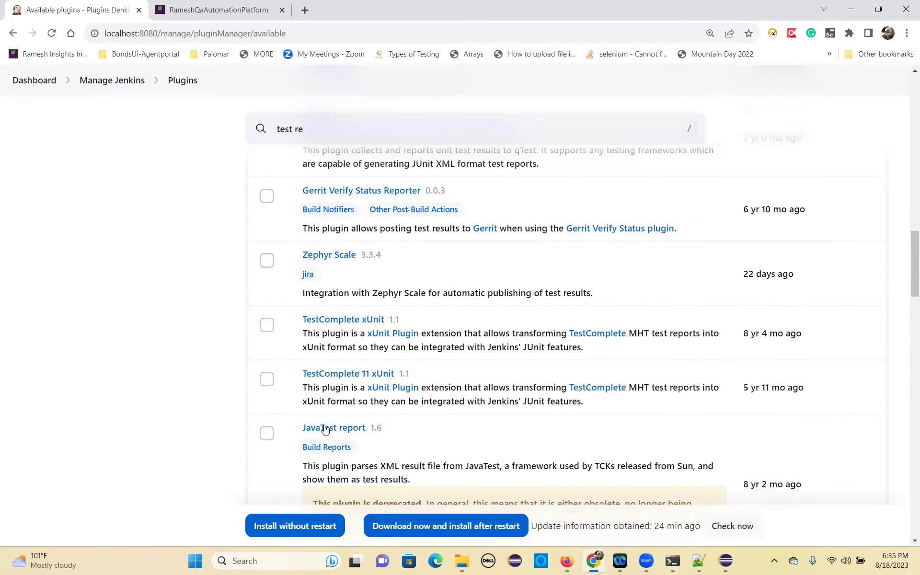
scroll(325, 428, "down", 2)
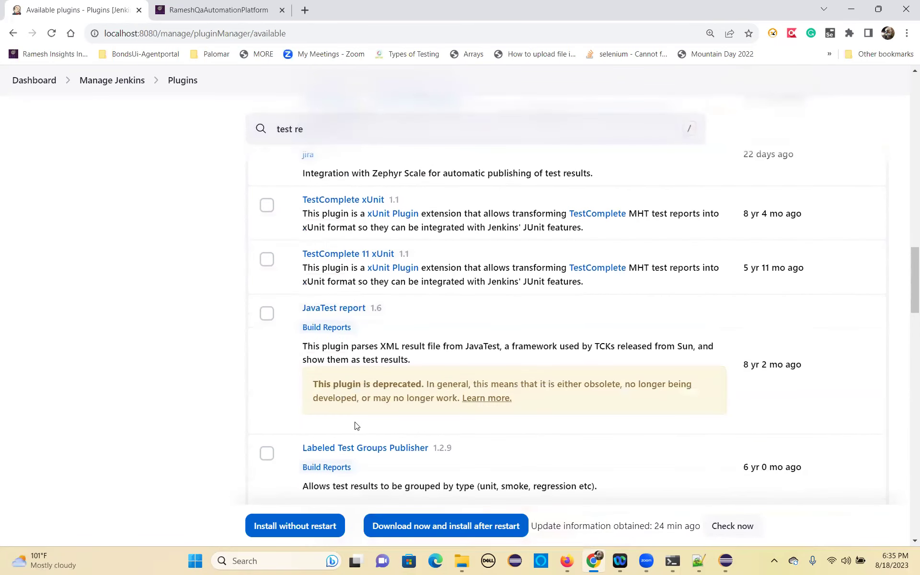
left_click(267, 313)
Tick suite-test-groups-publisher and install all three plugins without restart.
scroll(294, 395, "down", 2)
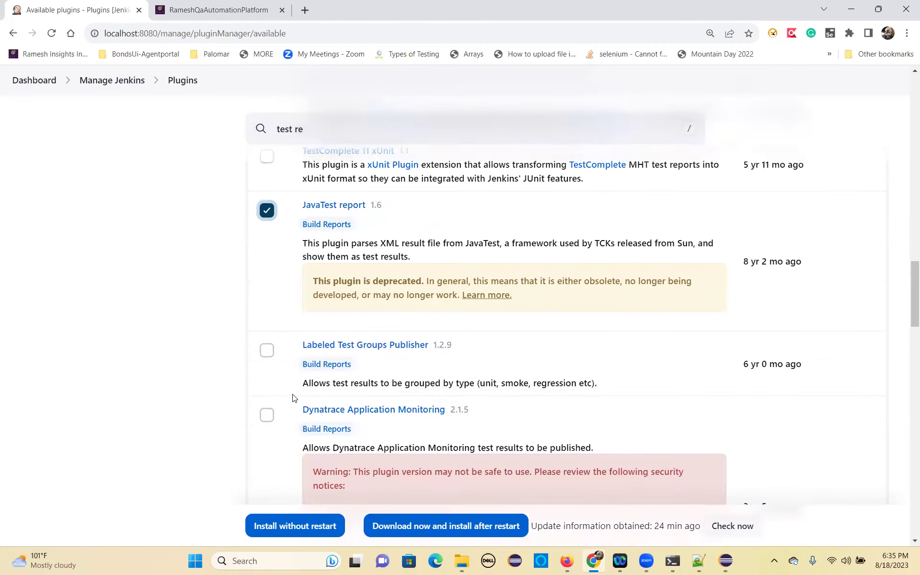
scroll(297, 412, "down", 1)
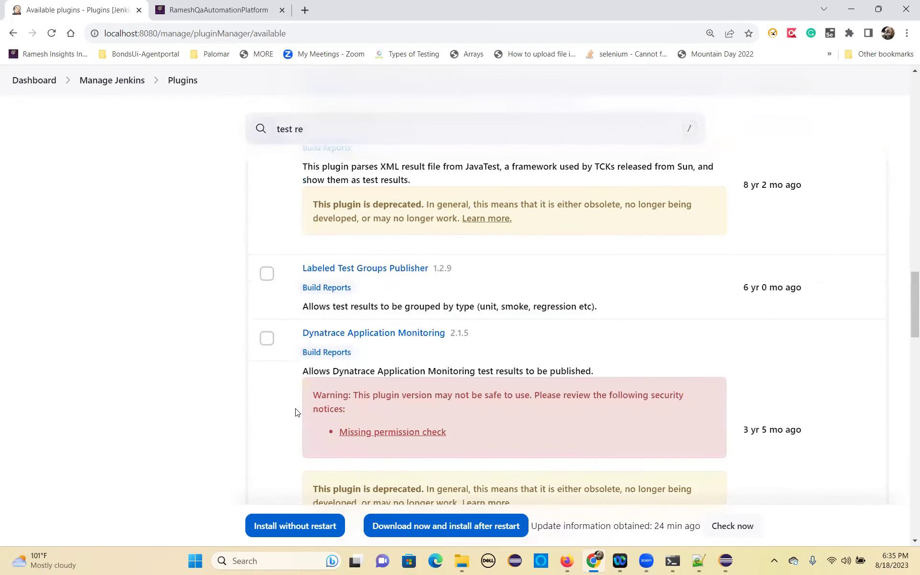
scroll(296, 412, "down", 2)
scroll(294, 445, "down", 2)
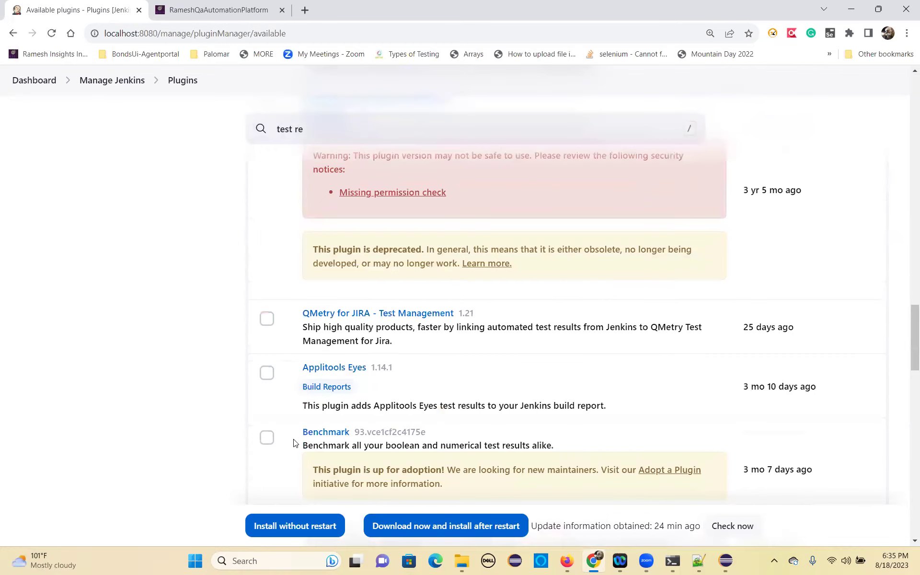
scroll(287, 424, "down", 3)
scroll(287, 423, "down", 4)
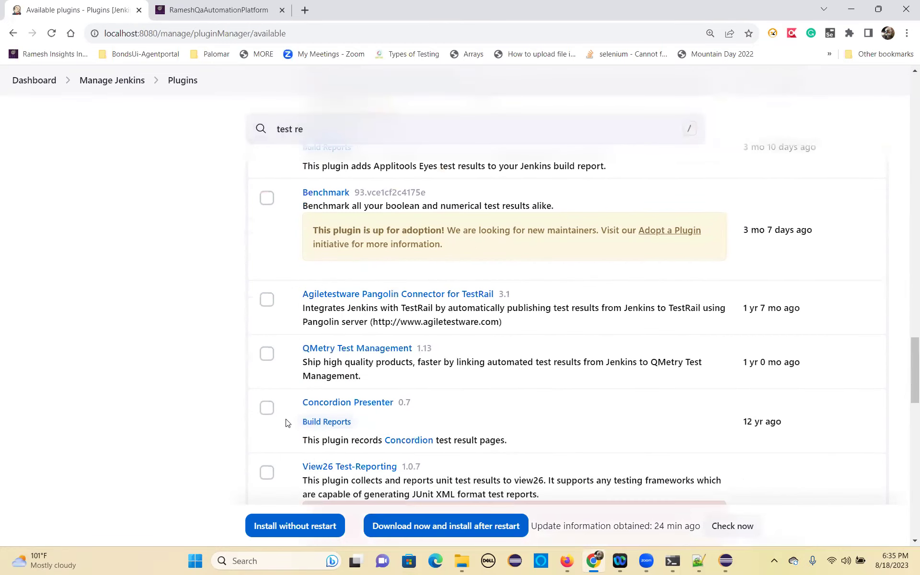
scroll(287, 424, "down", 3)
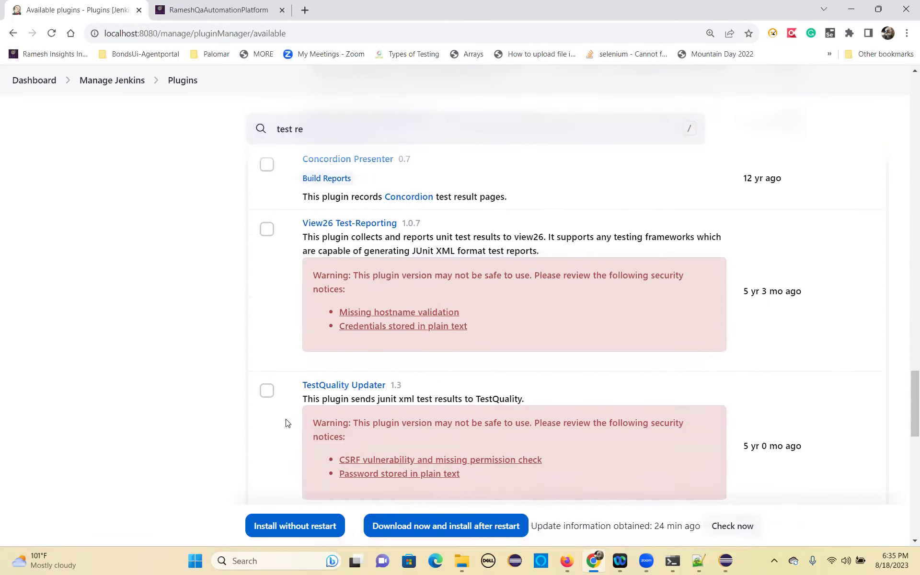
scroll(287, 424, "down", 4)
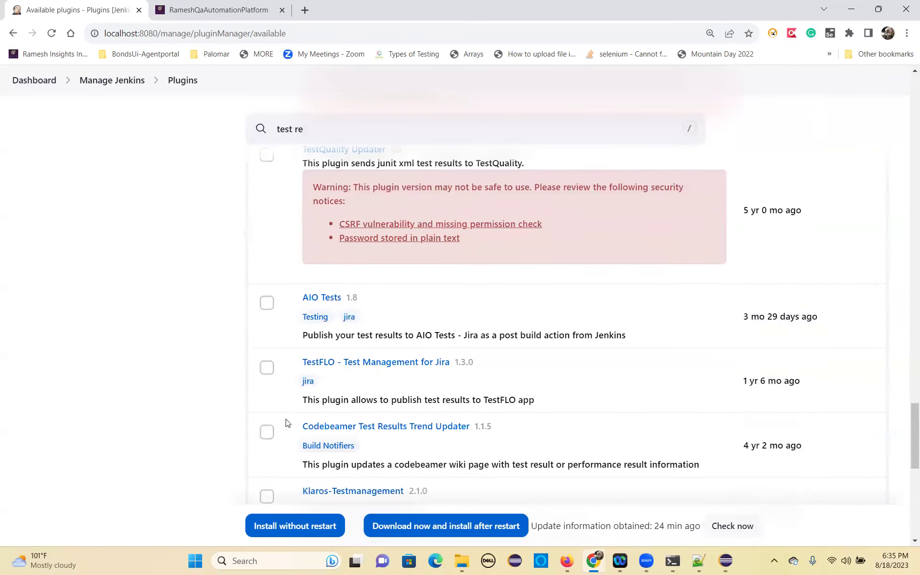
scroll(287, 423, "down", 2)
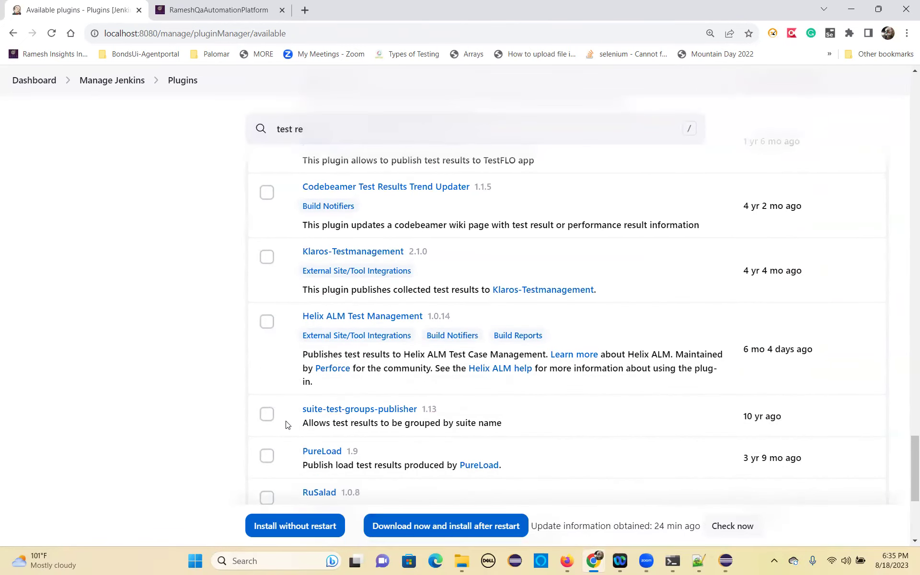
scroll(287, 425, "down", 3)
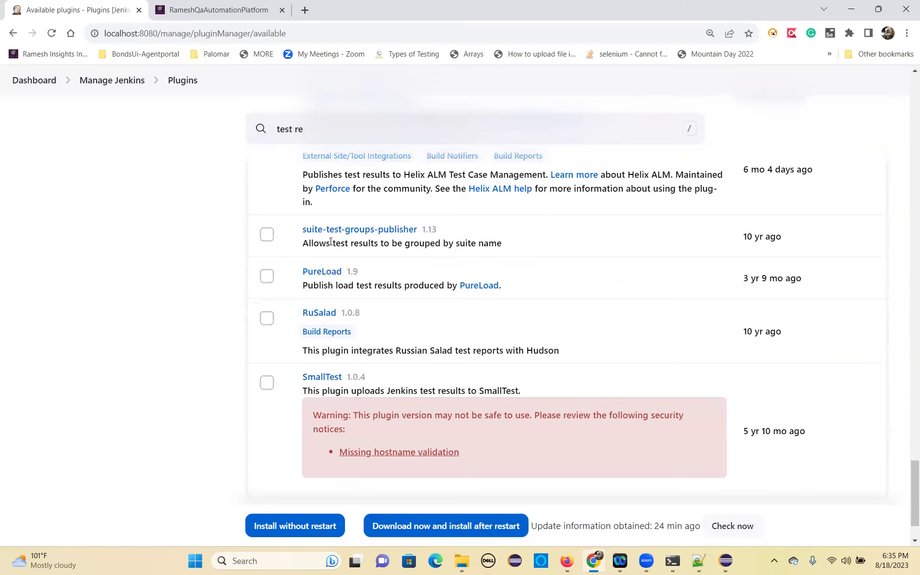
left_click(266, 234)
left_click(290, 526)
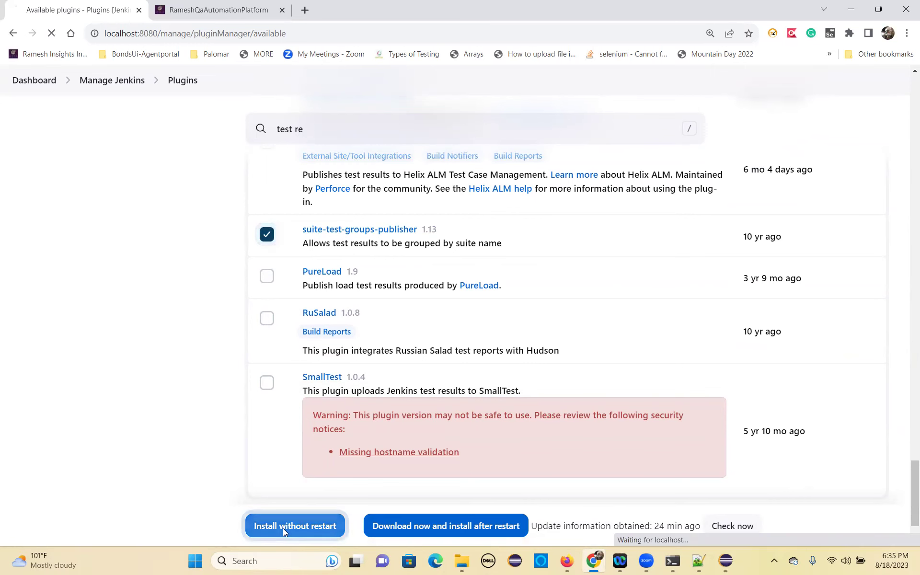
left_click(632, 40)
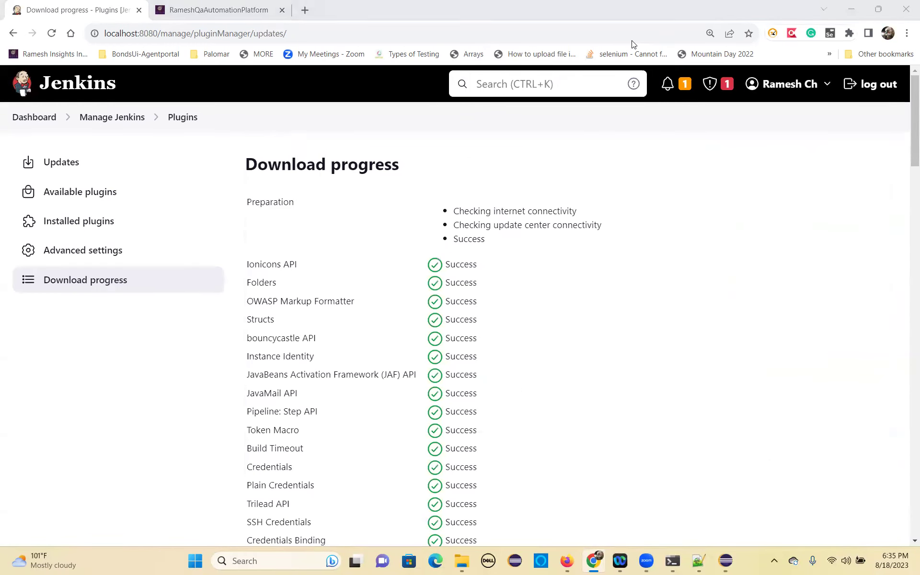